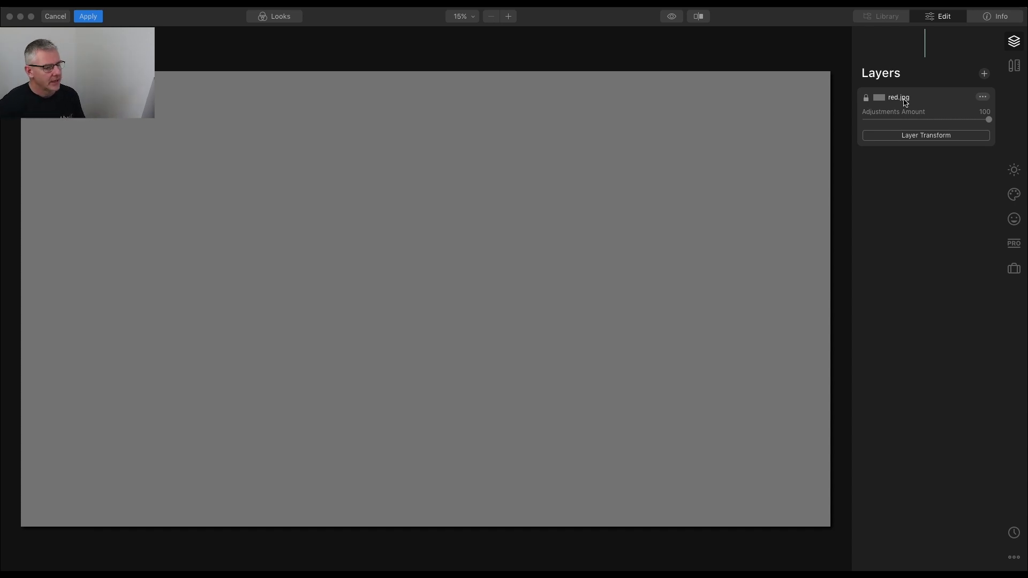
Add red.jpg from the images folder as a new image layer above the grey base layer
left_click(985, 74)
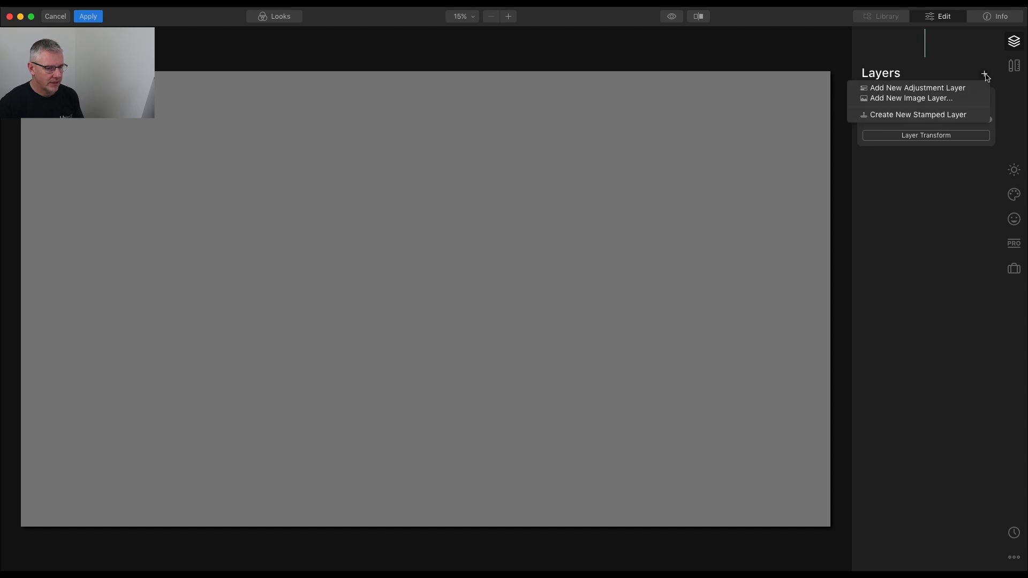
left_click(963, 99)
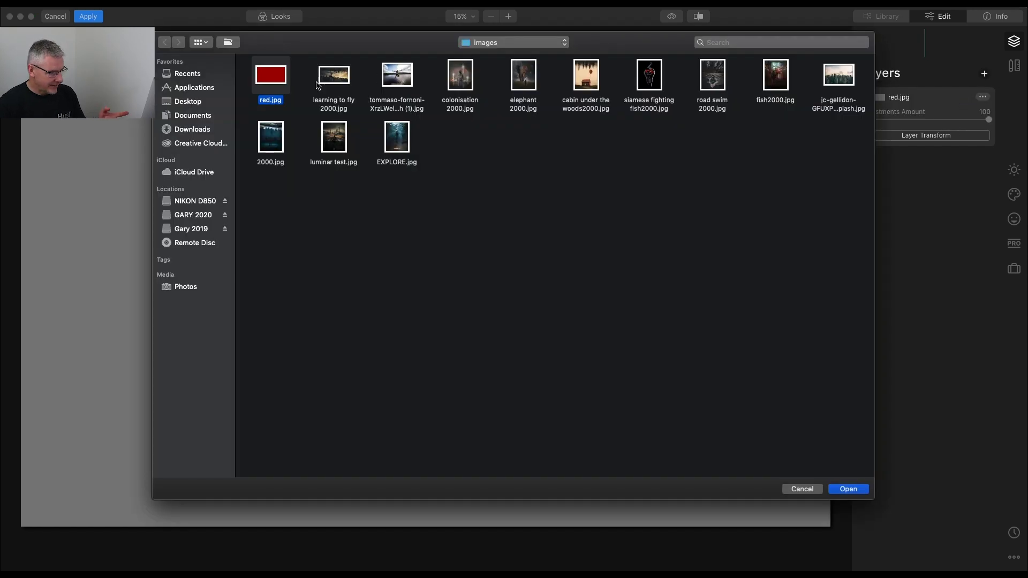
left_click(273, 84)
left_click(850, 490)
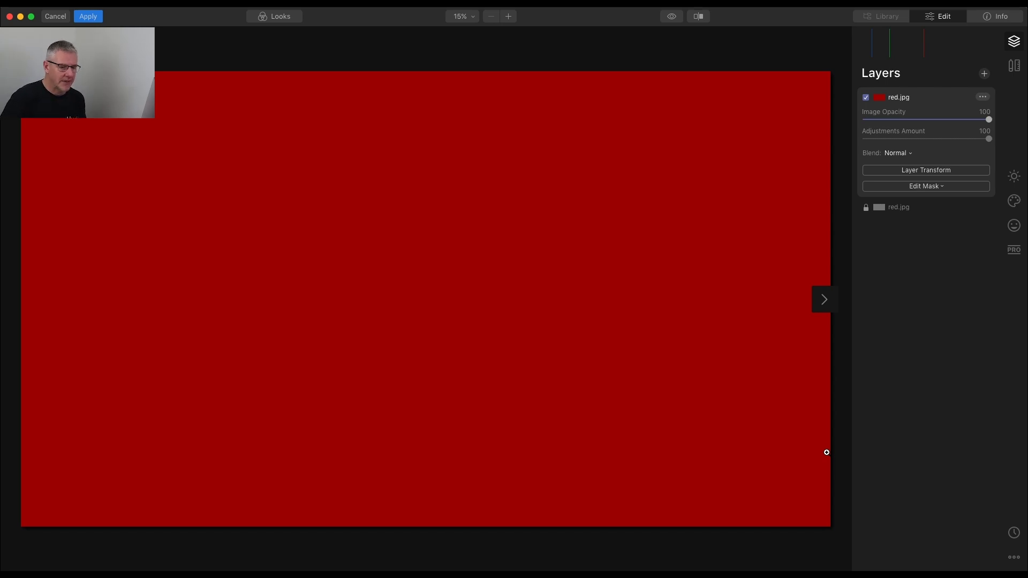
Shrink the red layer to the canvas's upper-left quarter with Layer Transform, and stretch it back to cover the whole canvas
left_click(923, 171)
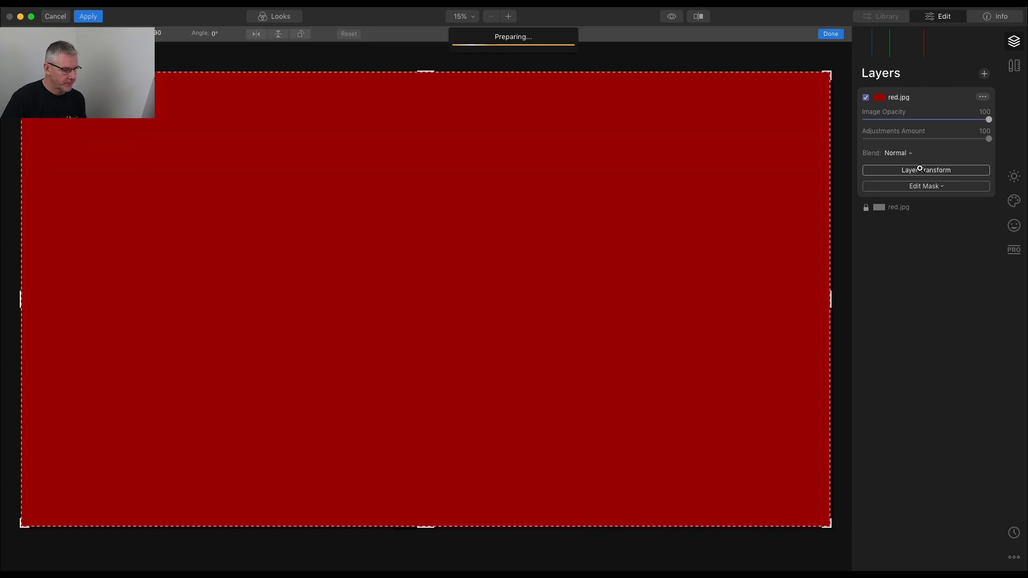
left_click_drag(515, 550, 509, 264)
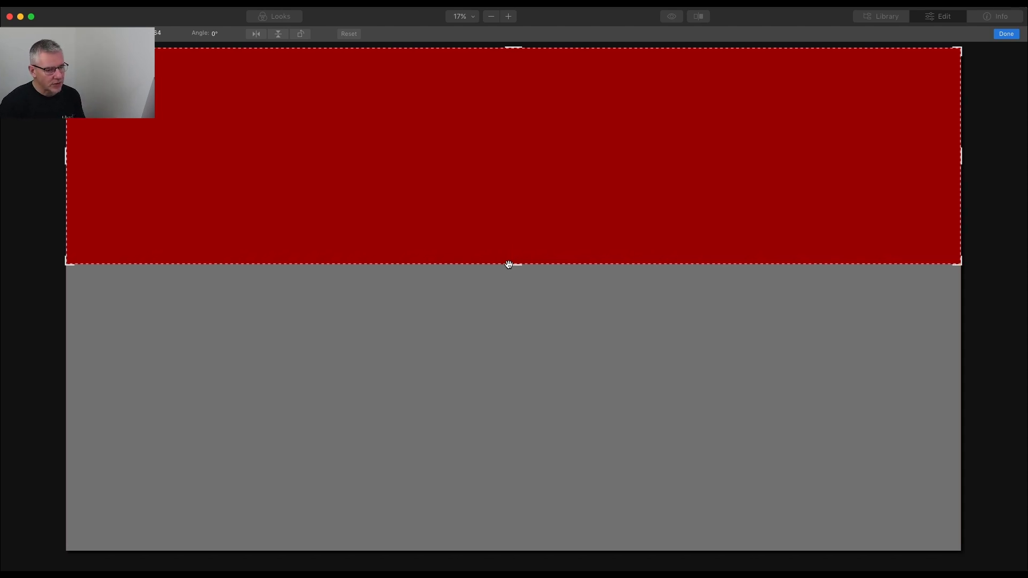
left_click_drag(959, 155, 448, 165)
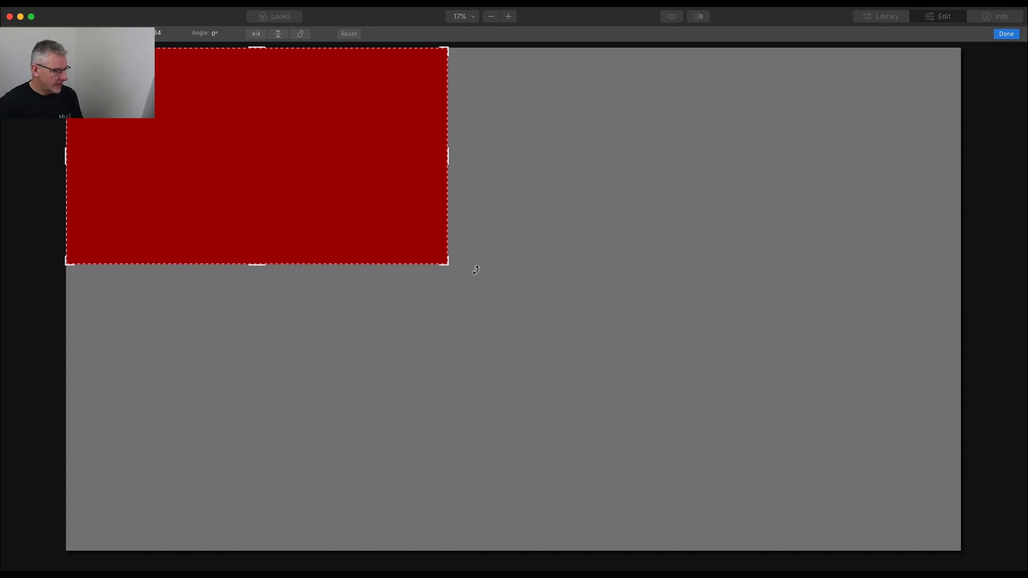
left_click_drag(447, 263, 964, 551)
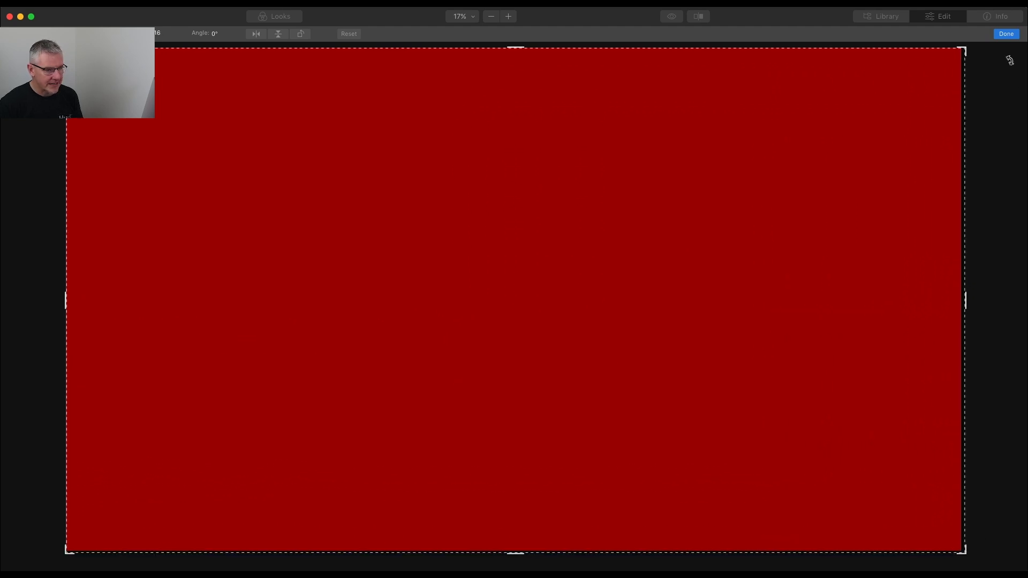
left_click(1006, 34)
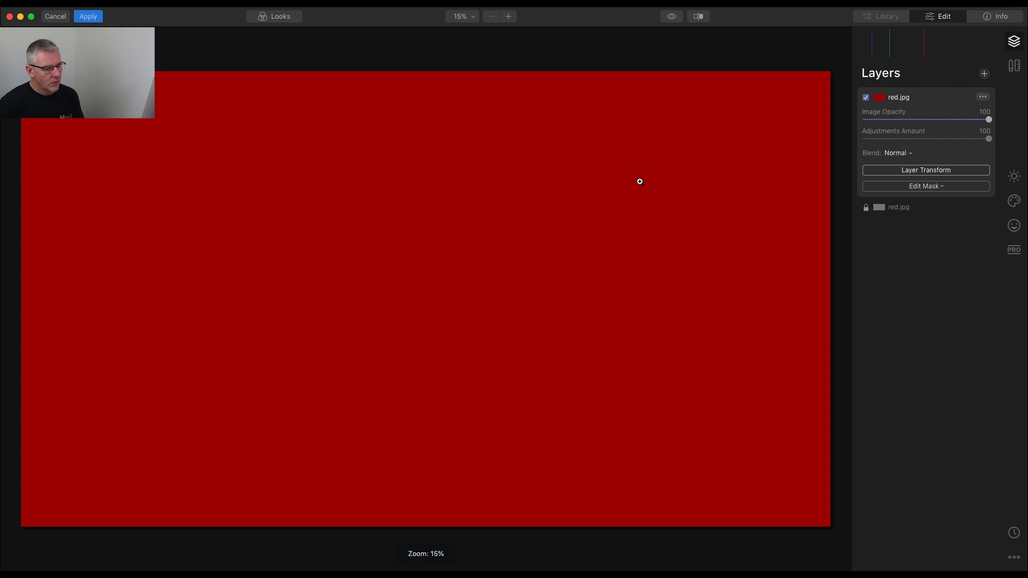
Start a brush mask on the red layer and paint one dab with 100% softness in the canvas's upper-left area
left_click(937, 187)
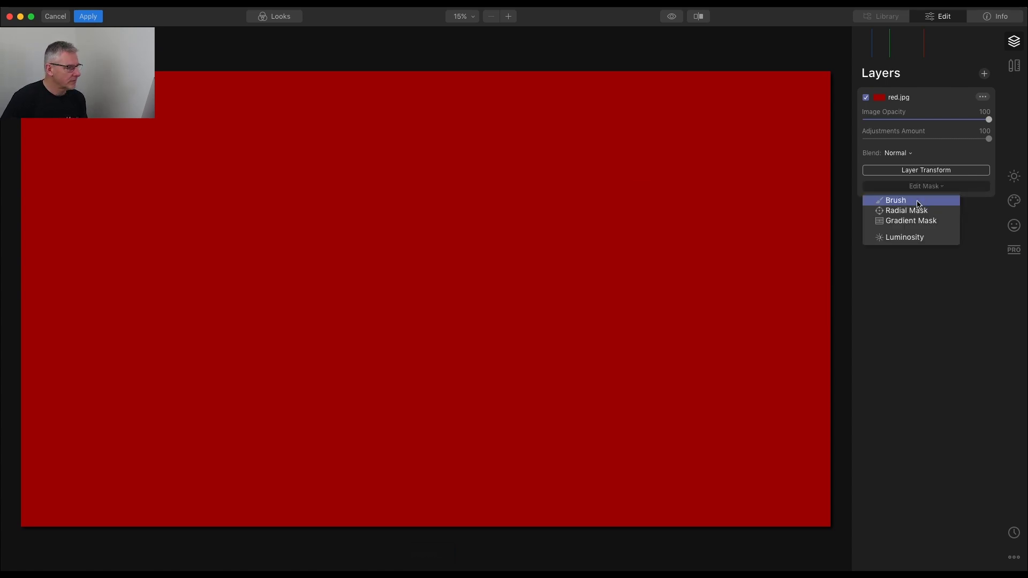
left_click(918, 202)
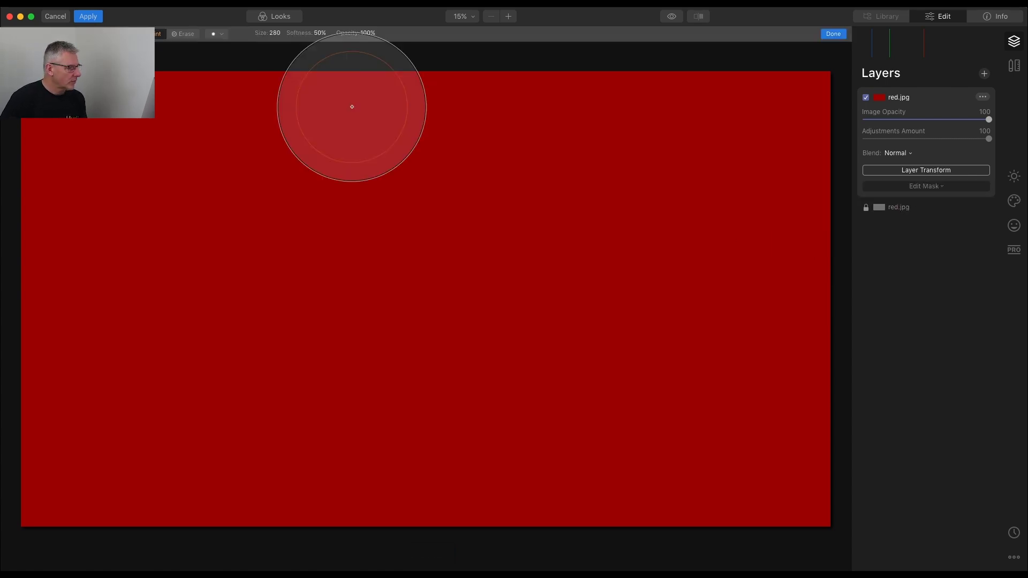
left_click(321, 34)
left_click_drag(322, 46, 356, 46)
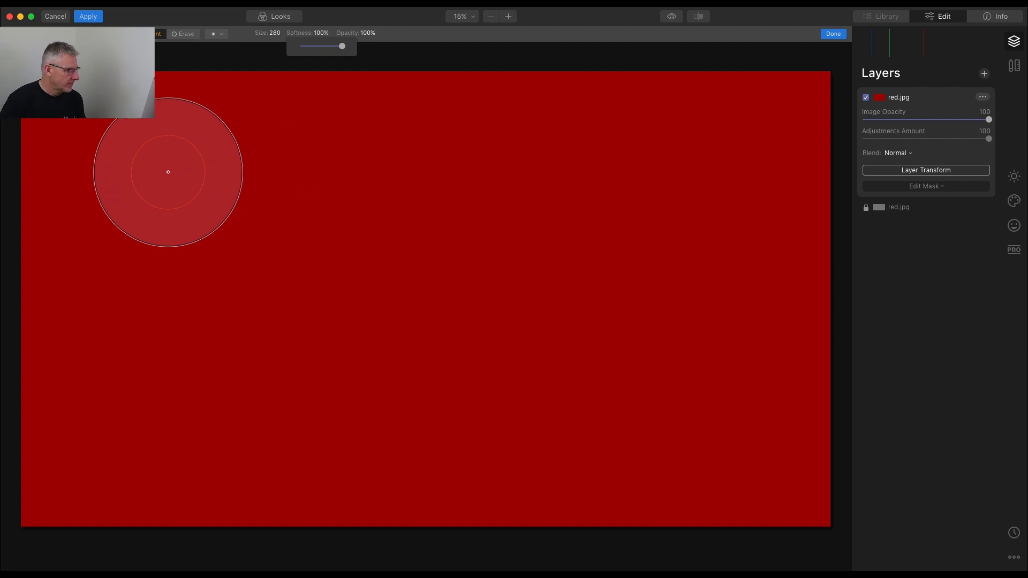
left_click(152, 168)
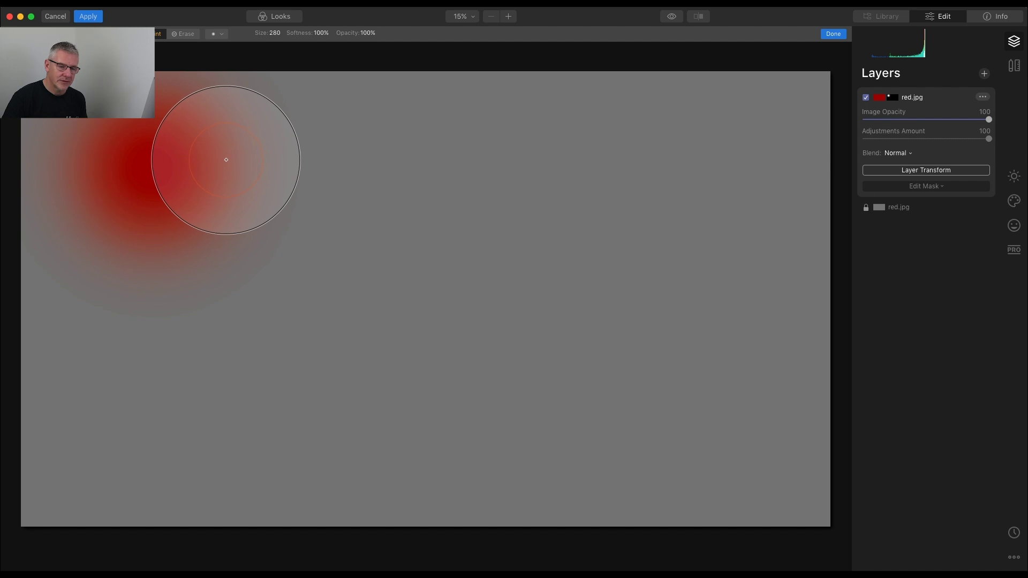
Set the brush softness to 50% and paint one dab below the fully soft one
left_click(322, 33)
left_click_drag(323, 46, 300, 46)
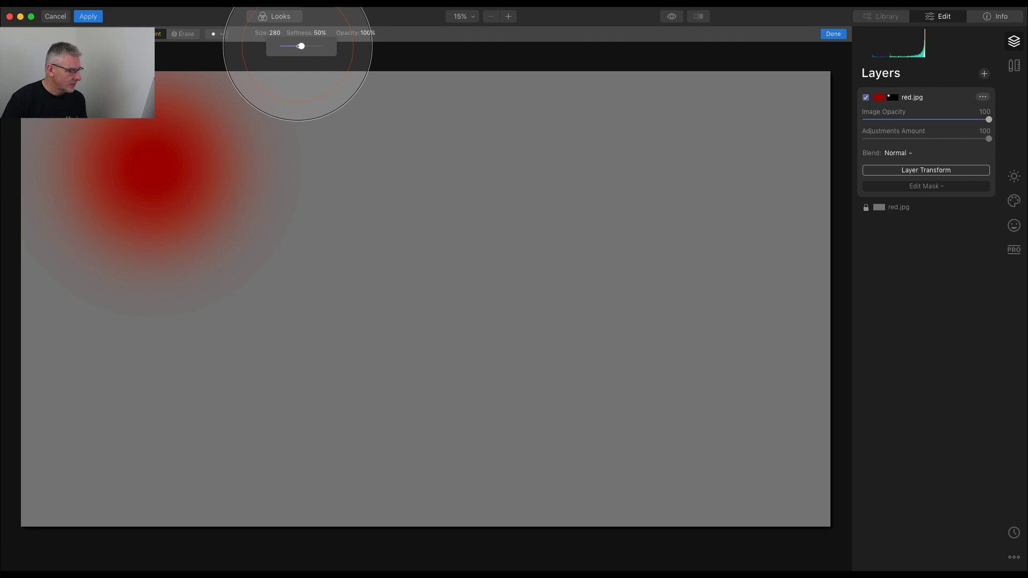
left_click(159, 377)
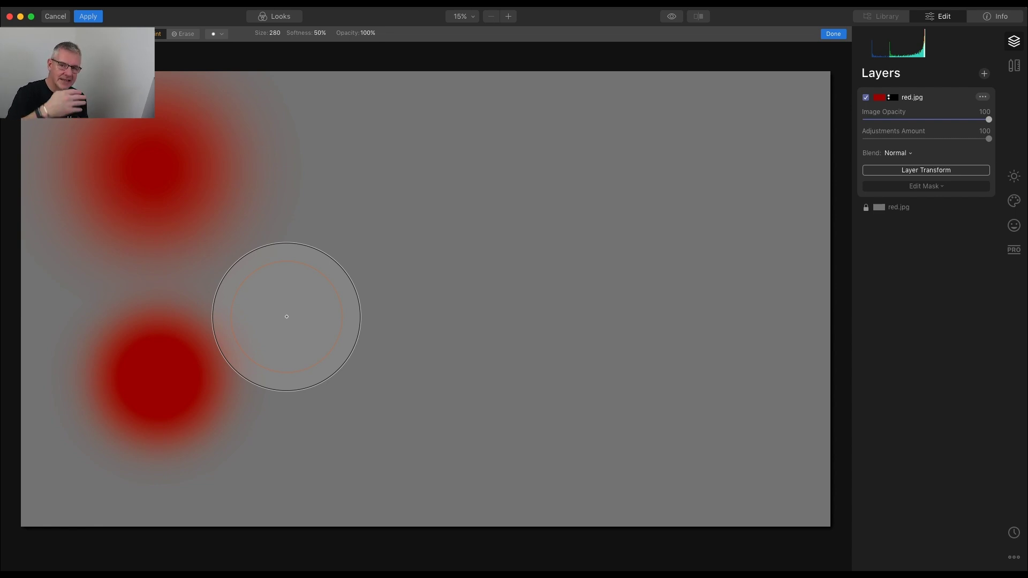
Set the brush softness to 0% and paint a hard-edged dab beside the fully soft one
mouse_move(319, 34)
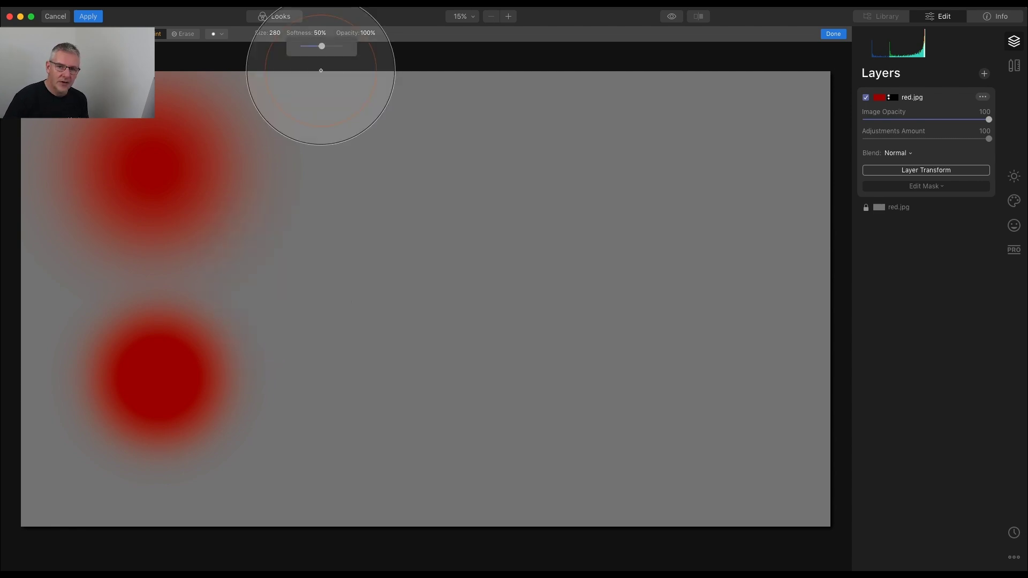
left_click_drag(321, 46, 290, 47)
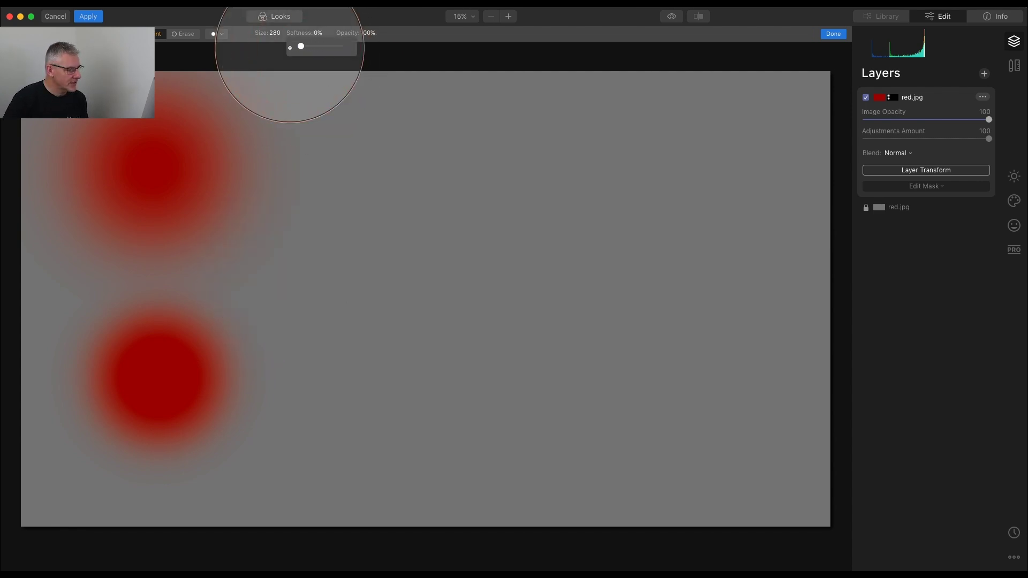
left_click(385, 170)
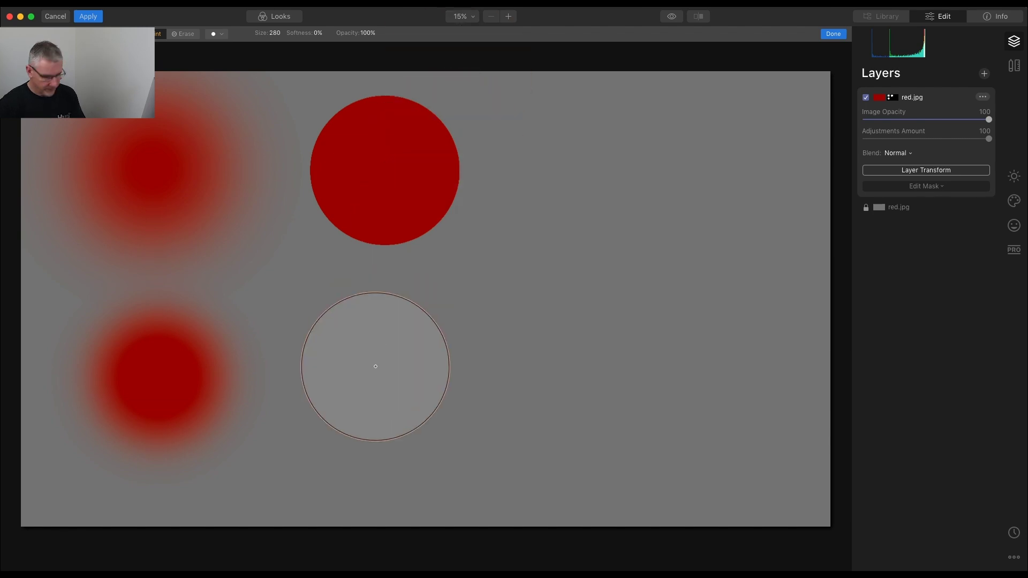
Reduce the brush size to 136 and paint a smaller hard-edged dab below the large hard circle
key("bracketleft")
key("bracketleft")
key("bracketleft")
key("bracketleft")
key("bracketleft")
key("bracketleft")
key("bracketleft")
key("bracketleft")
key("bracketleft")
key("bracketleft")
key("bracketleft")
key("bracketleft")
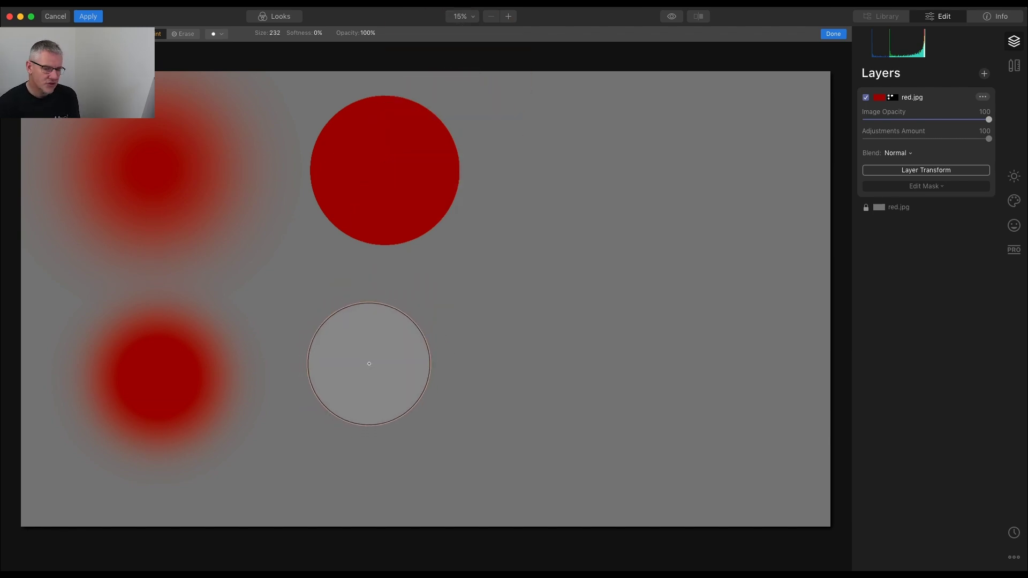
key("bracketleft")
key("bracketleft")
key("bracketleft")
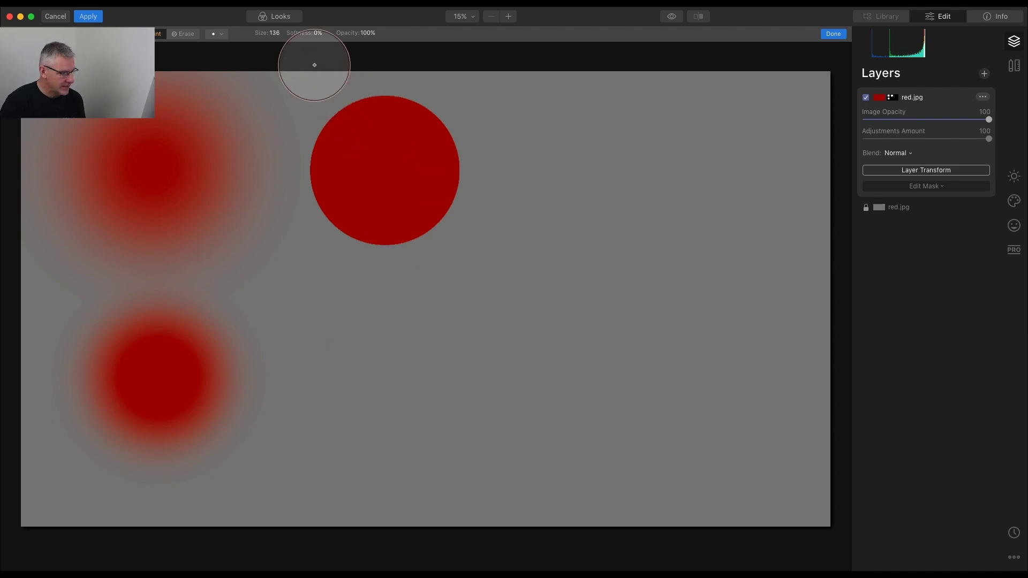
left_click(338, 353)
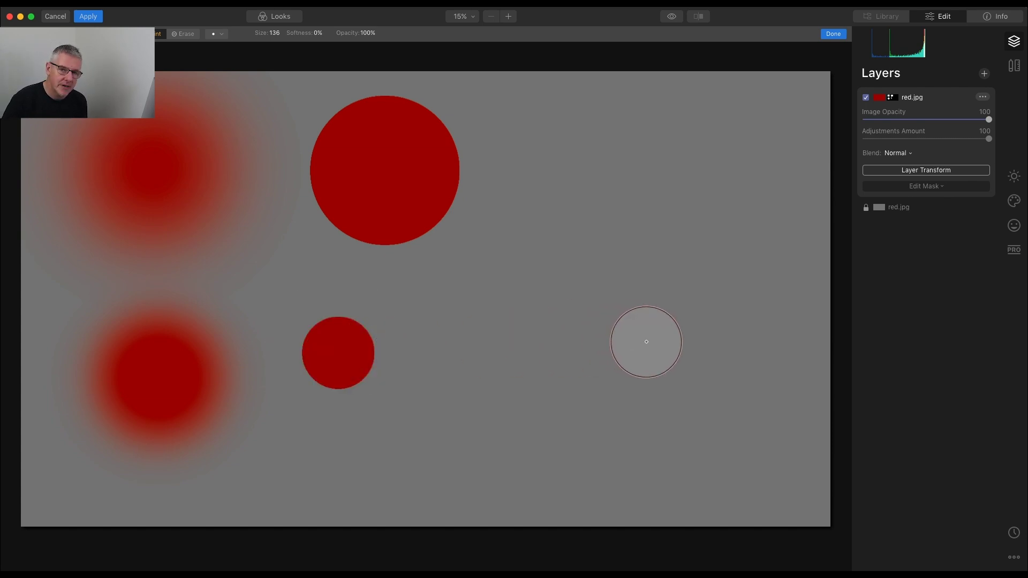
Set the brush size to 118 and paint a triangle of connected straight strokes starting and ending at the small circle
scroll(646, 342, "down", 10)
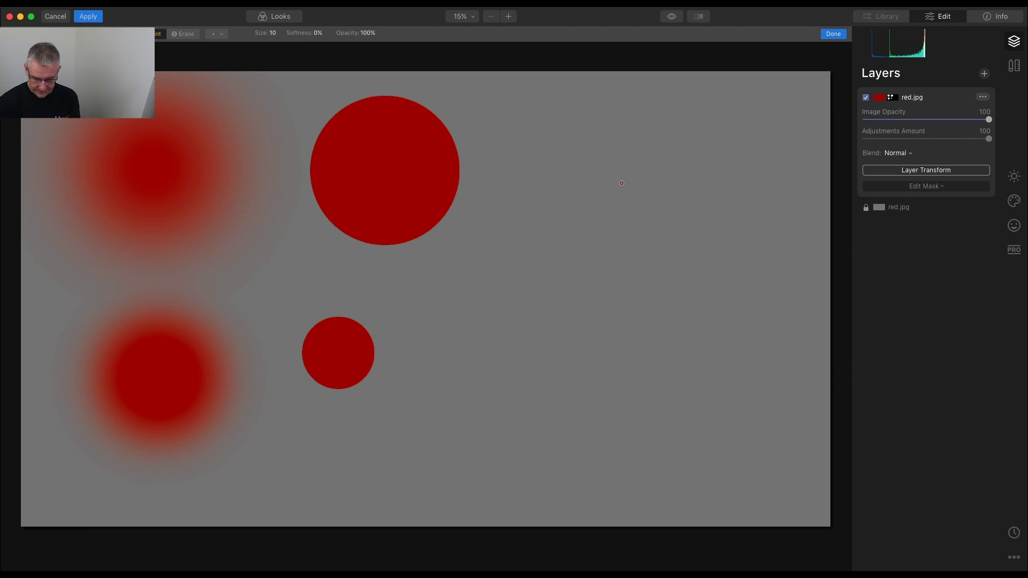
scroll(622, 183, "up", 9)
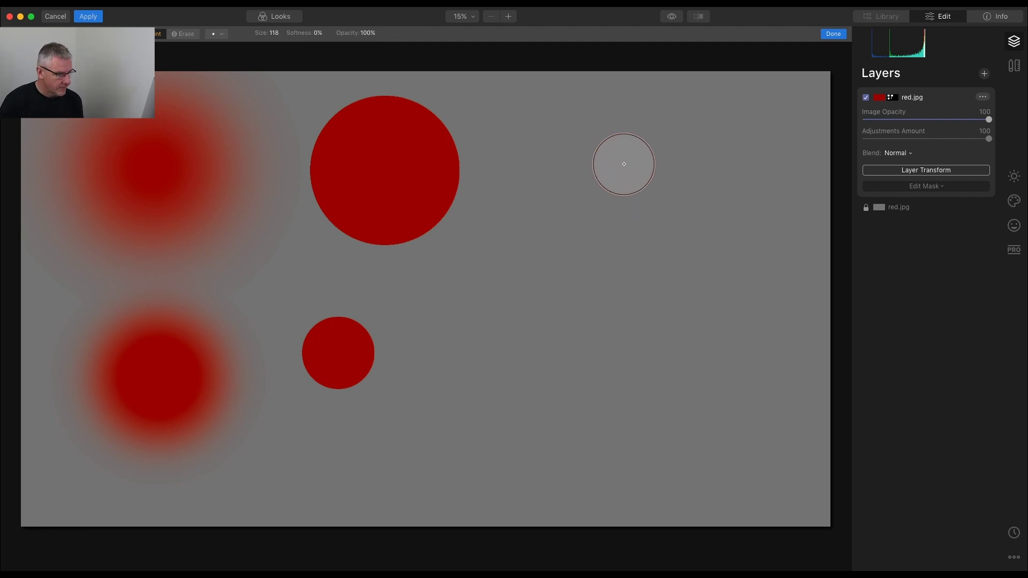
left_click(624, 164, "shift")
left_click(717, 385, "shift")
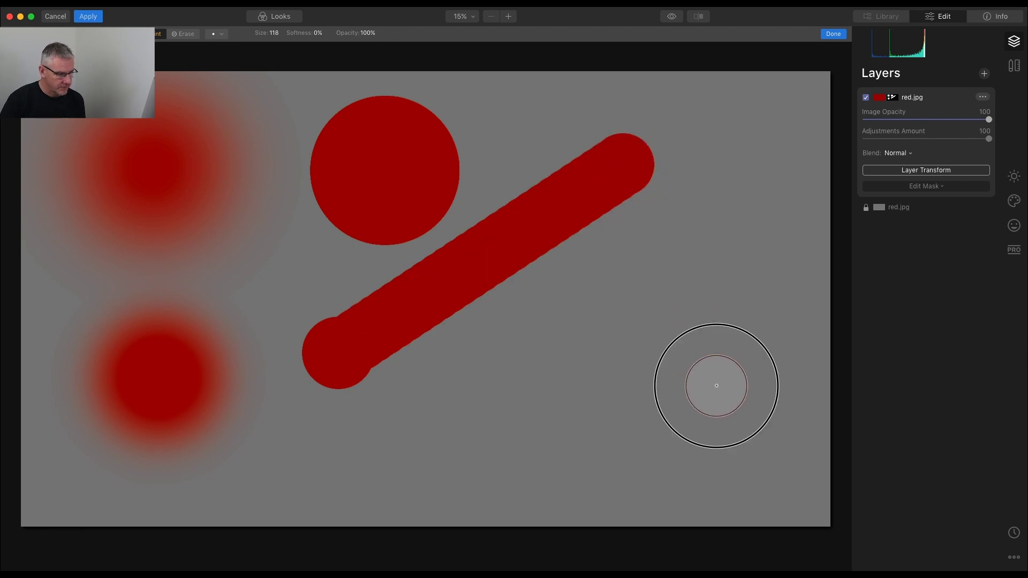
left_click(336, 355, "shift")
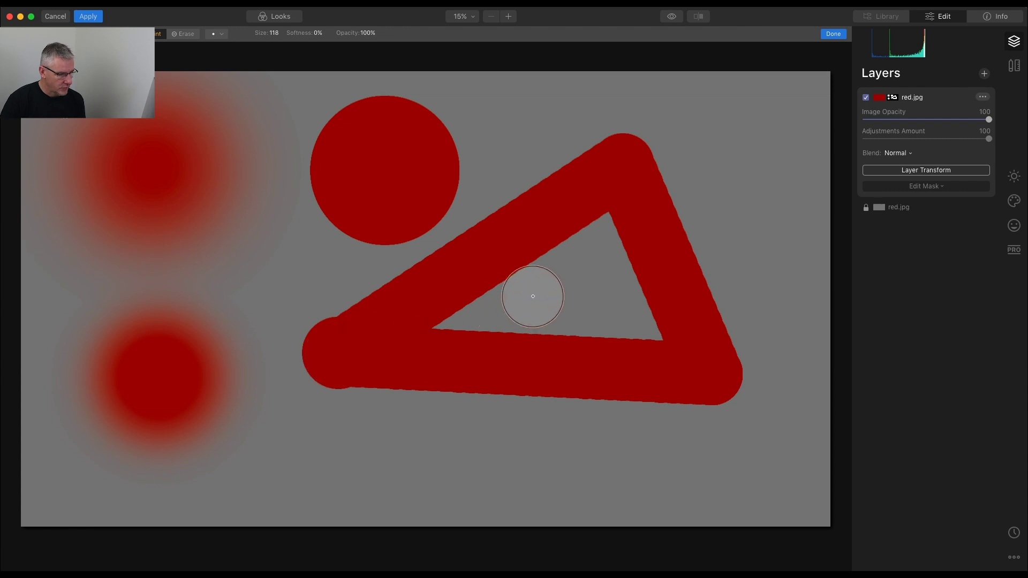
Paint a chain of connected straight strokes from inside the triangle, down below it, across to the soft dabs and up past the large circle
left_click(574, 287)
left_click(444, 460, "shift")
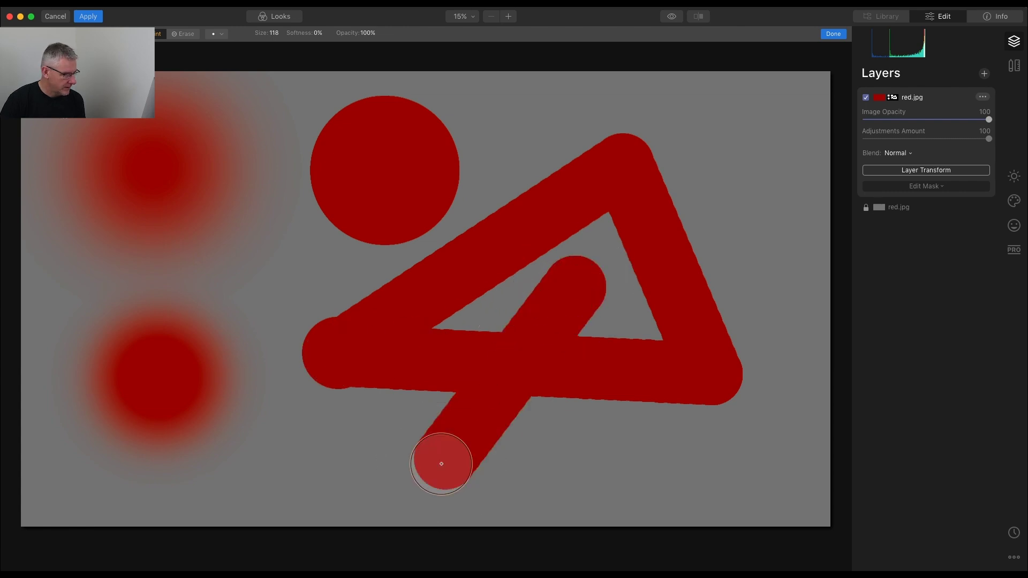
left_click(237, 283, "shift")
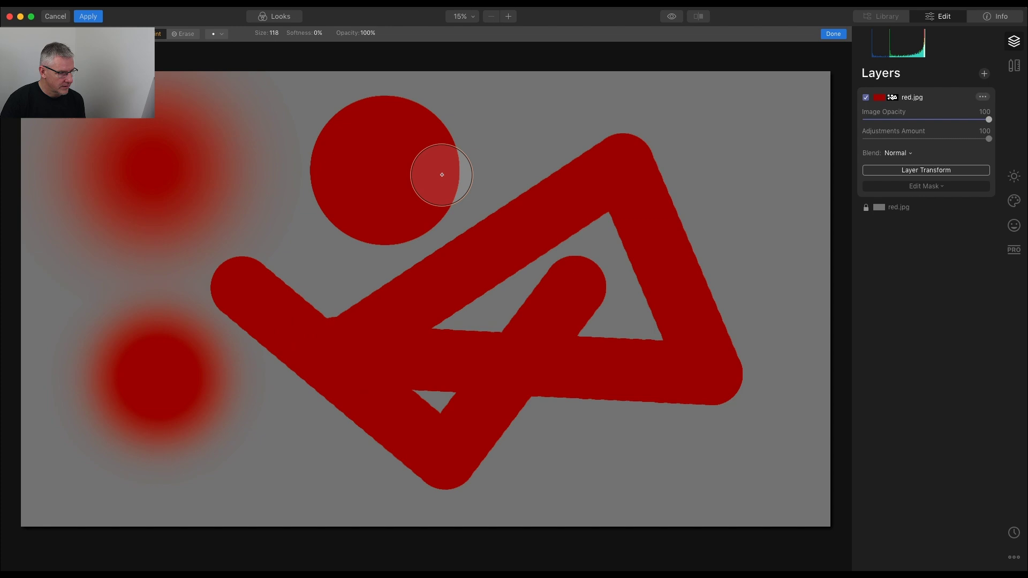
left_click(508, 115, "shift")
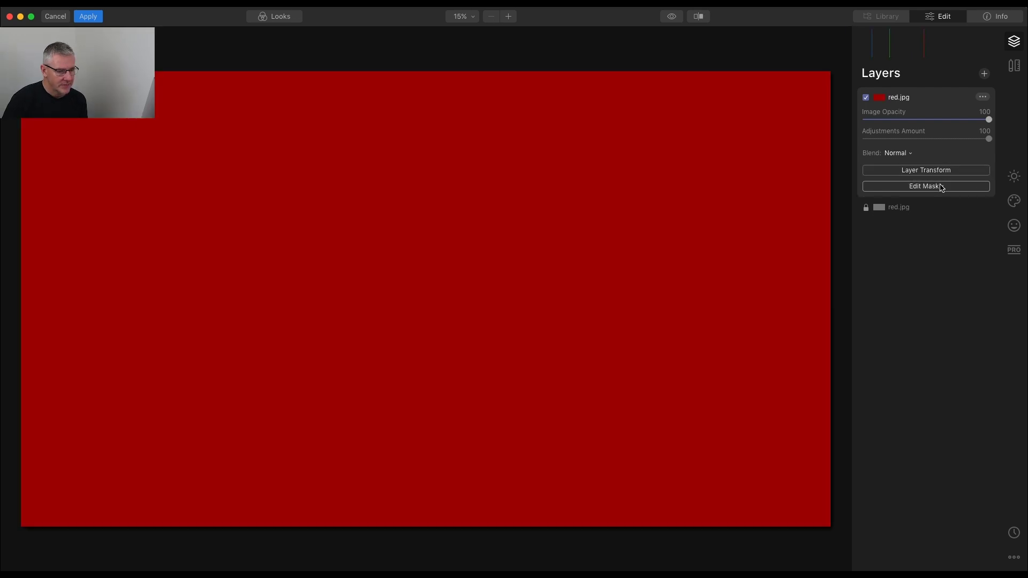
Apply a radial mask to the red layer, centred on the canvas and inverted so only the circle shows red
left_click(939, 188)
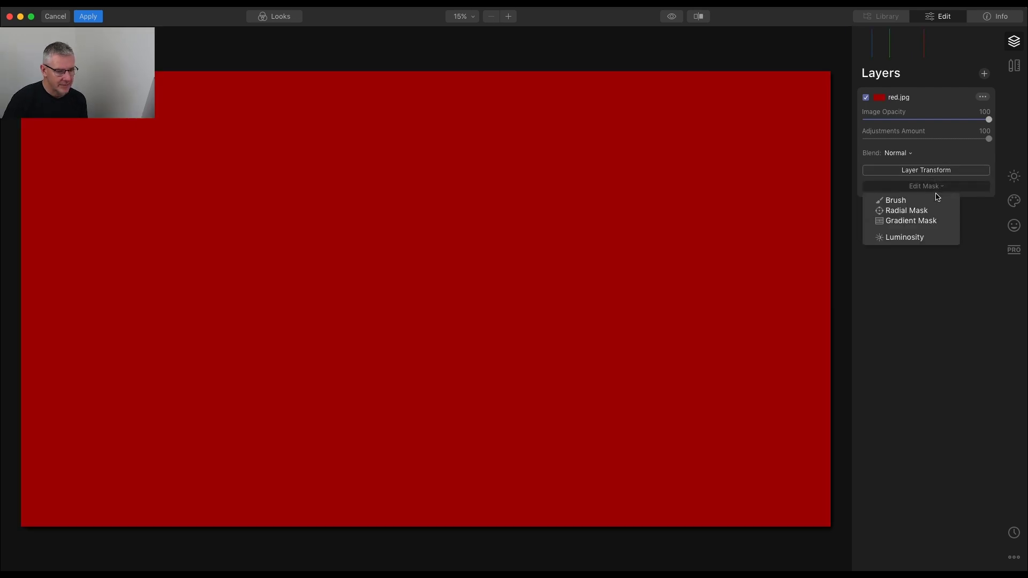
left_click(932, 213)
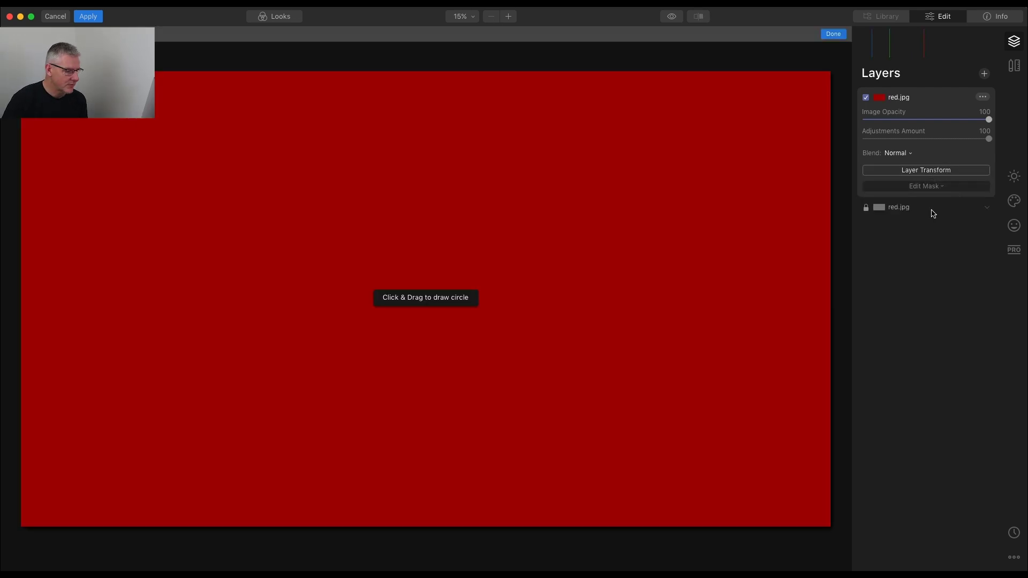
left_click_drag(302, 207, 373, 208)
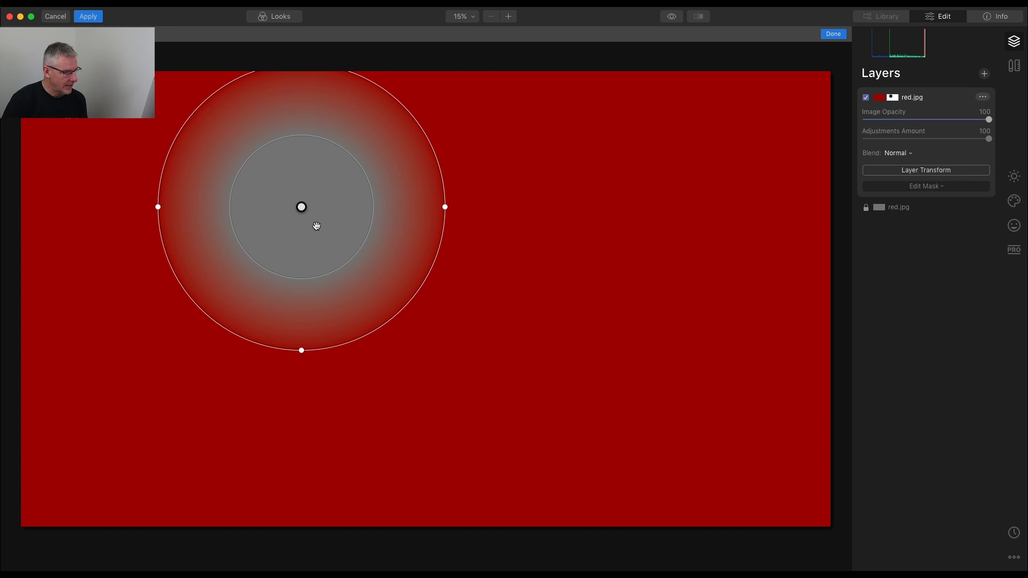
left_click_drag(301, 208, 424, 279)
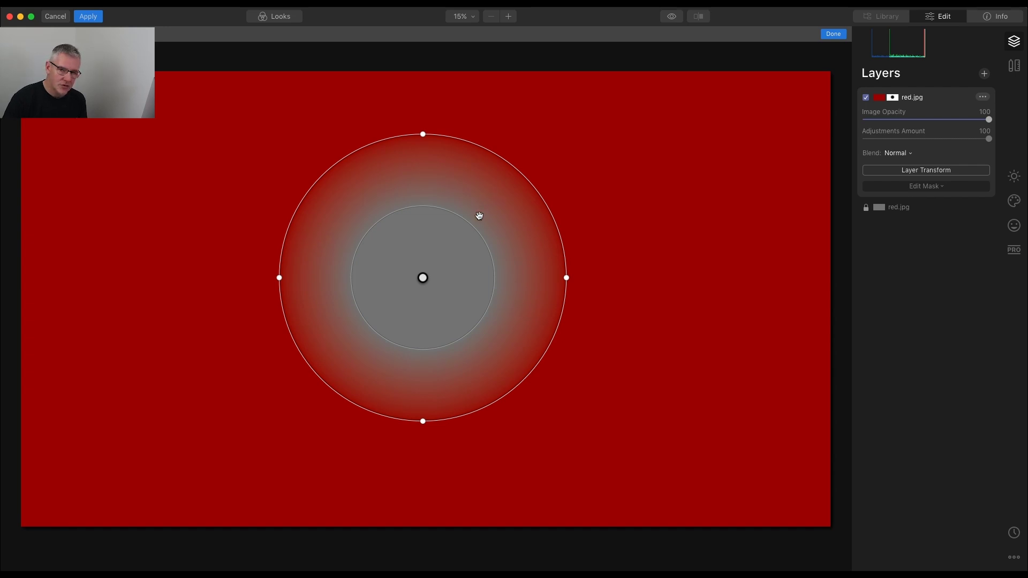
left_click(33, 33)
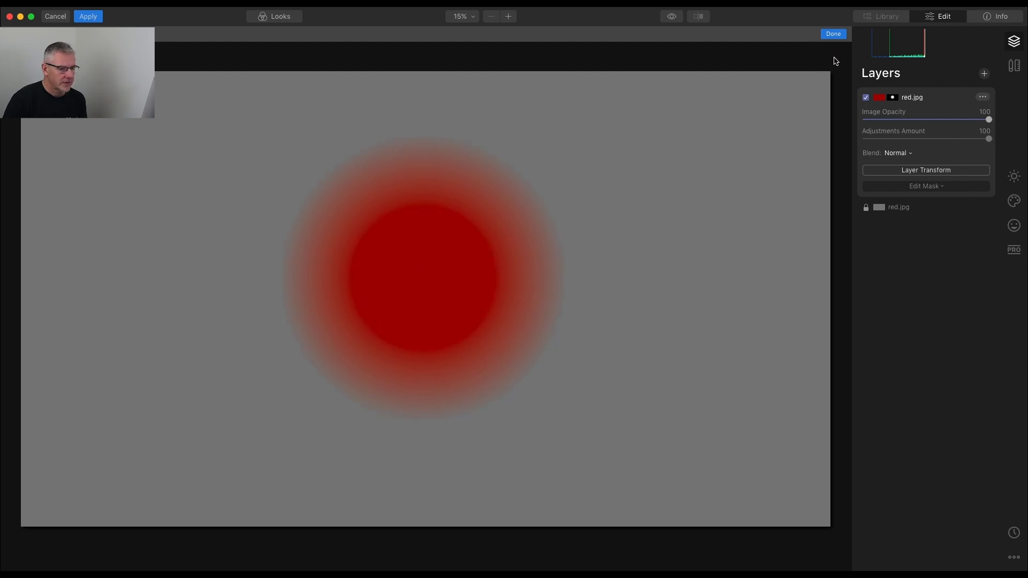
left_click(834, 34)
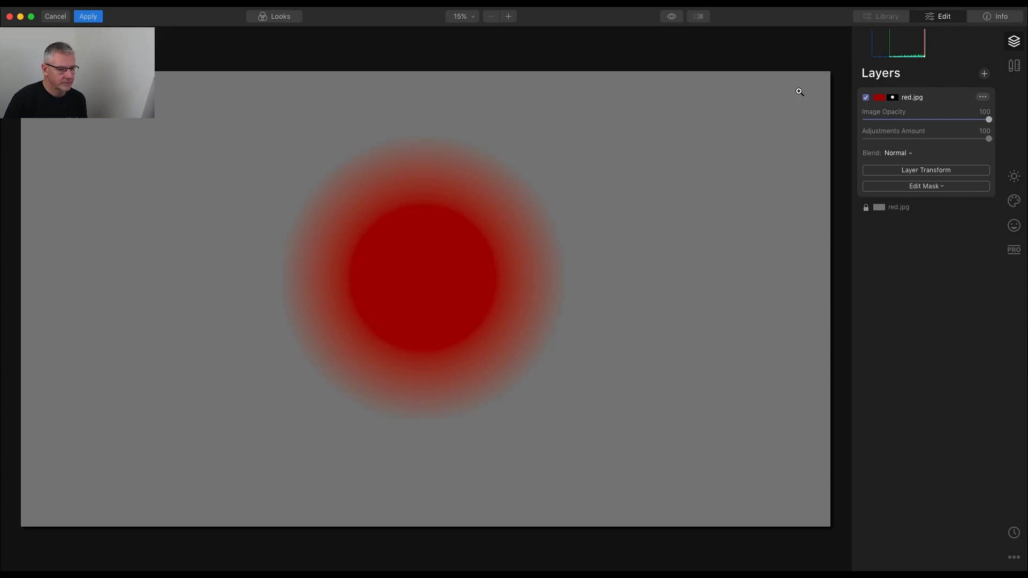
Clear the red layer's mask
left_click(895, 98)
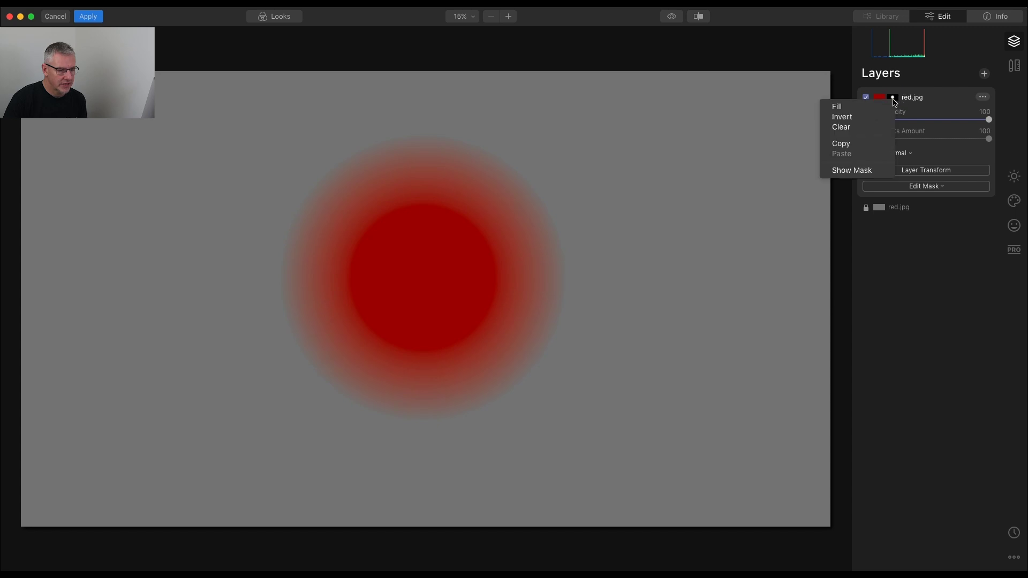
left_click(860, 128)
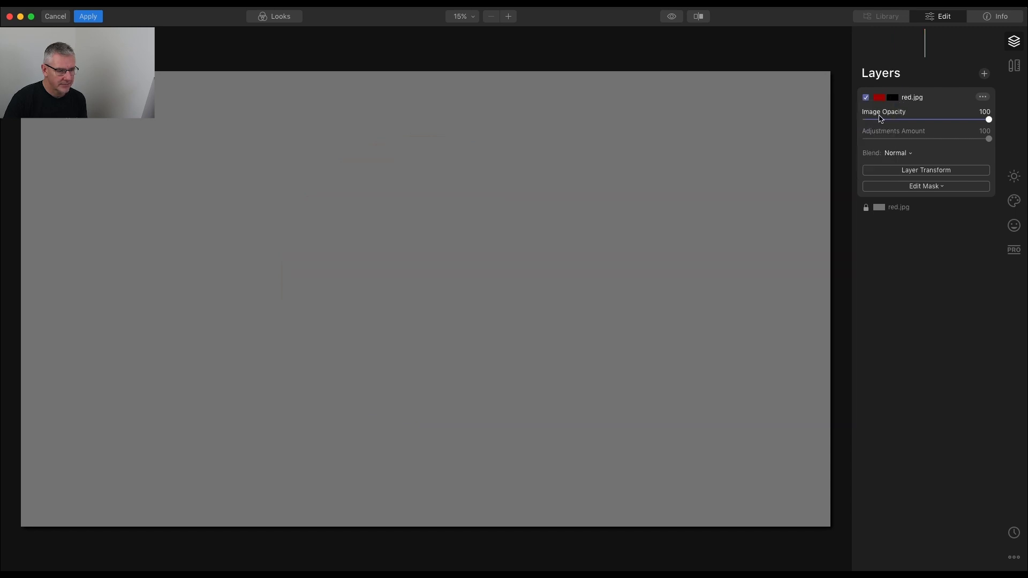
Invert the red layer's mask, then apply a gradient mask fading red into grey, narrowed to a short horizontal transition near the canvas's lower edge
left_click(893, 97)
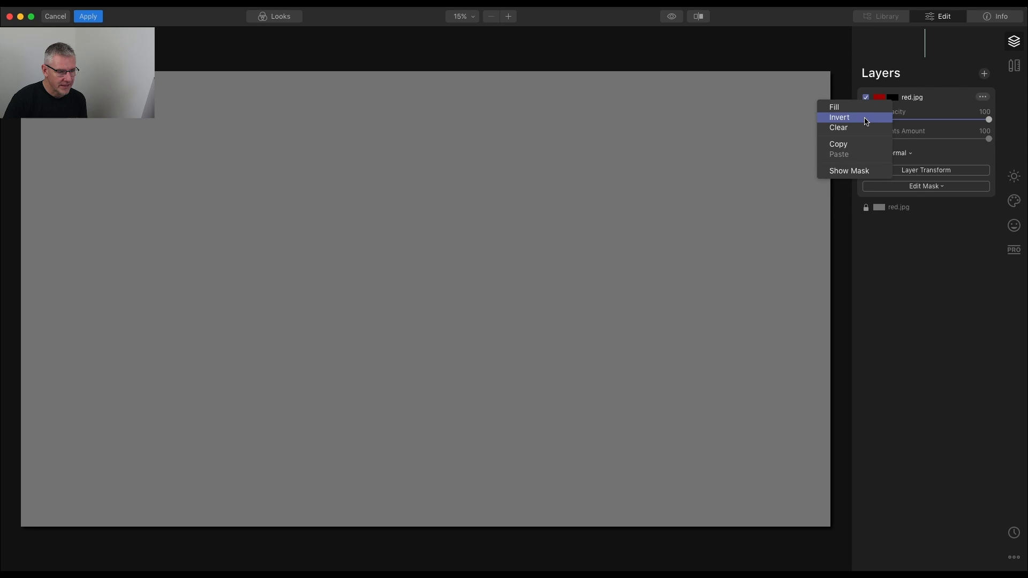
left_click(867, 122)
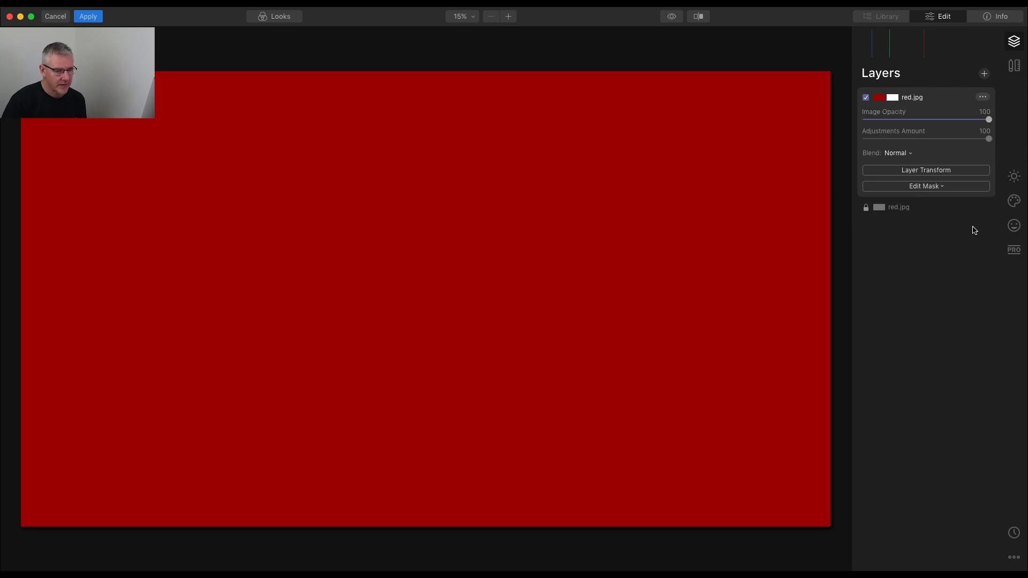
left_click(931, 187)
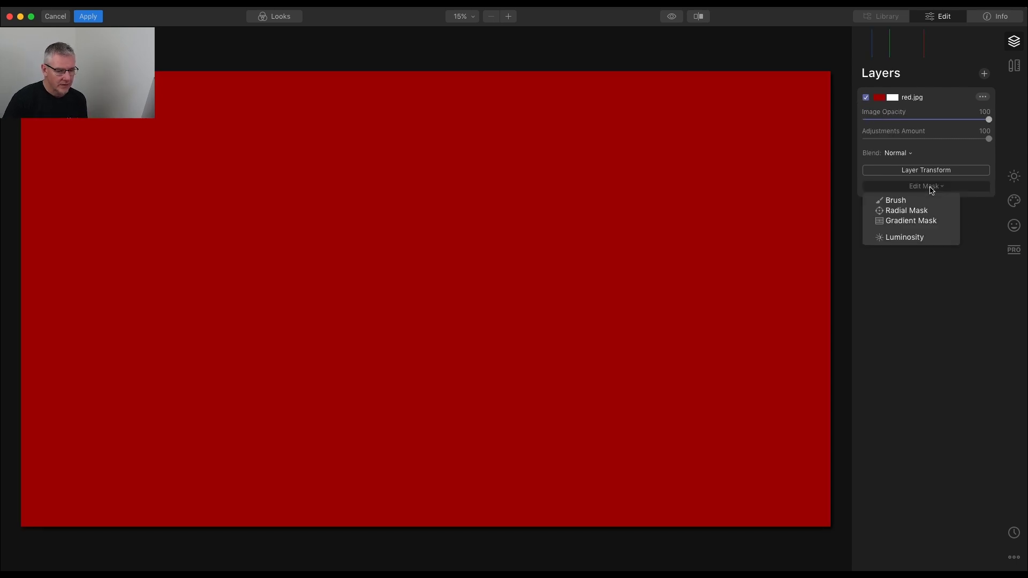
left_click(926, 221)
left_click_drag(414, 134, 414, 455)
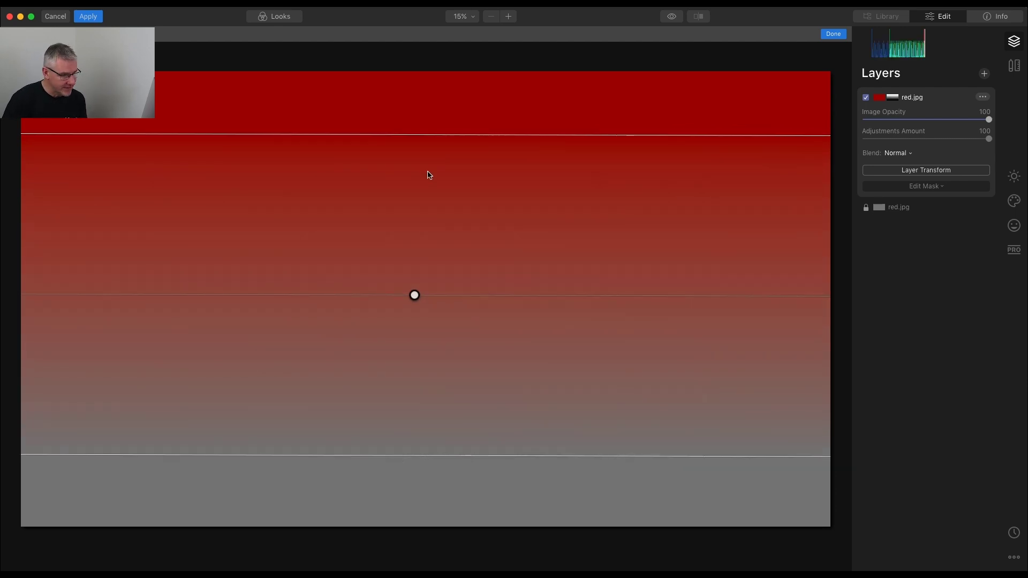
left_click_drag(409, 136, 413, 395)
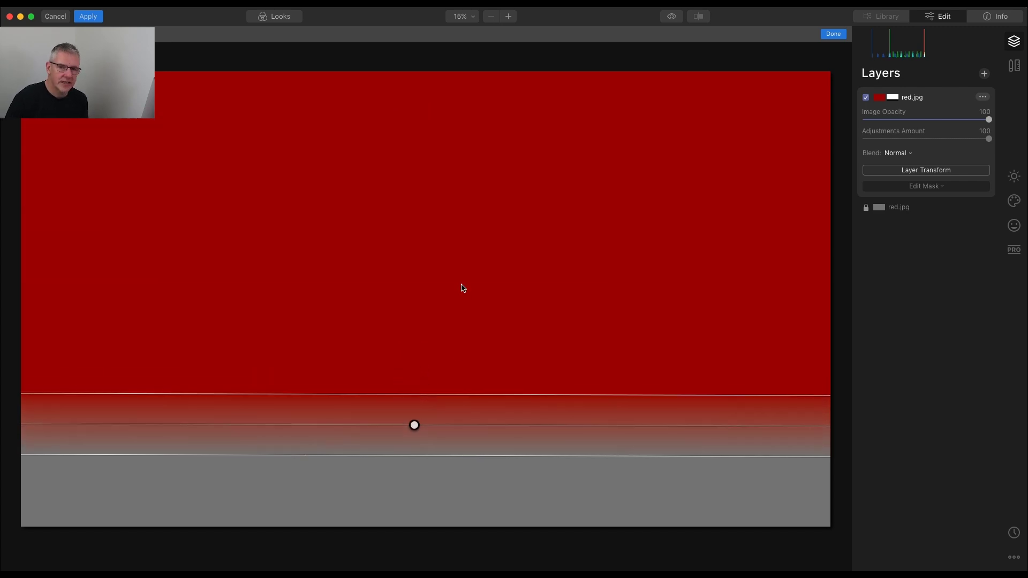
left_click(942, 188)
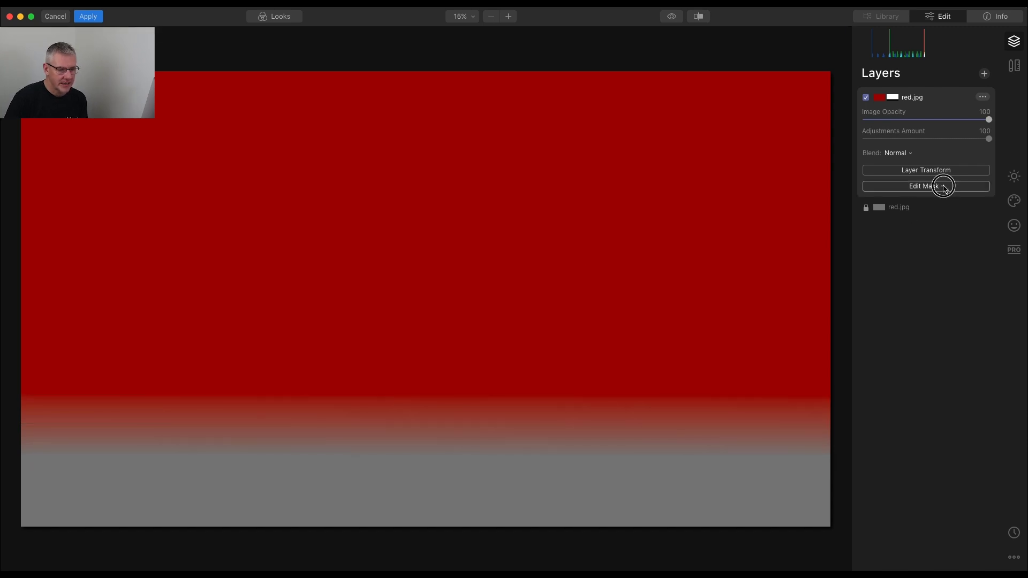
Erase a wavy band across the upper half of the red layer's mask with the brush at 0% softness
left_click(944, 187)
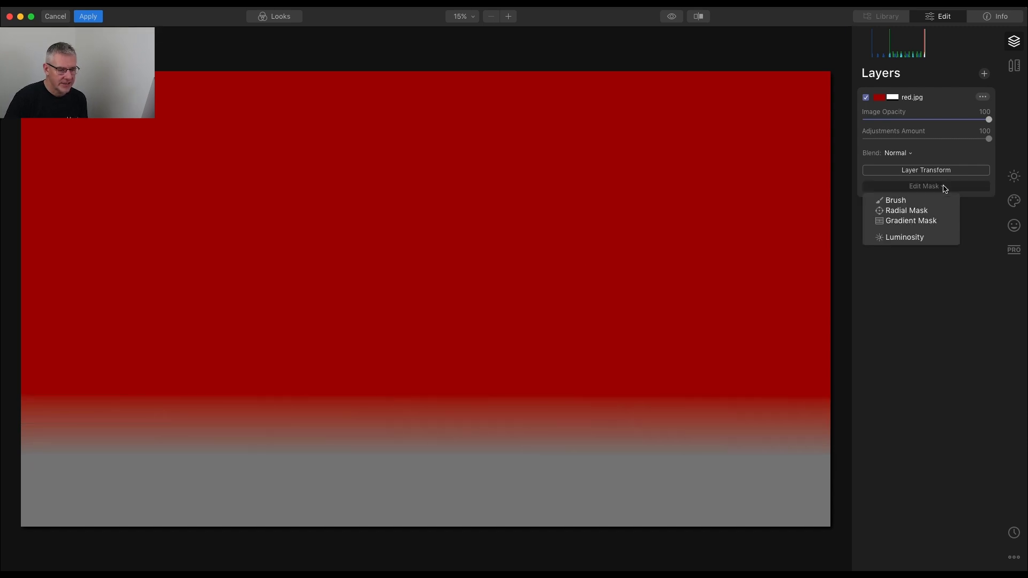
left_click(901, 203)
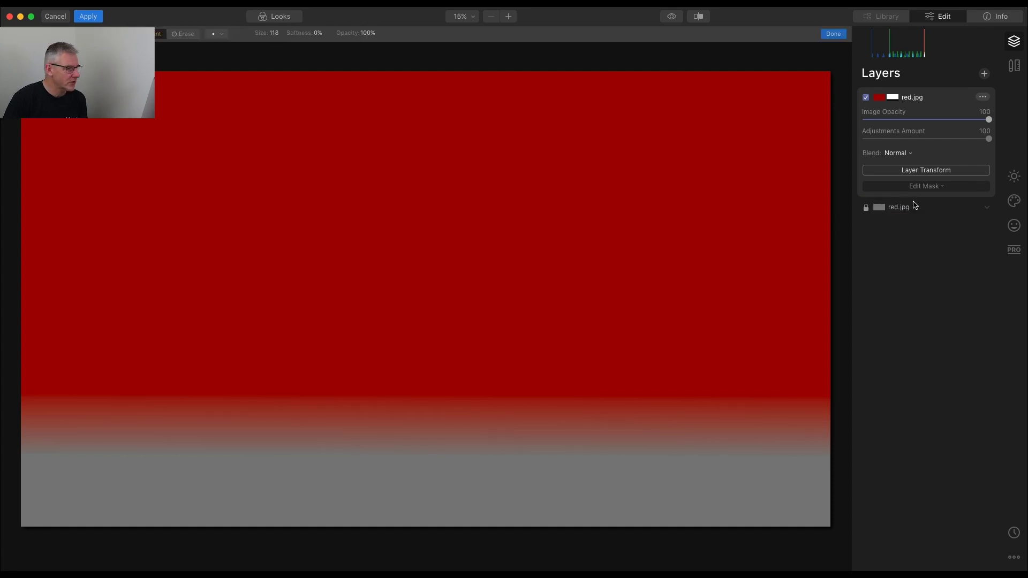
left_click(189, 34)
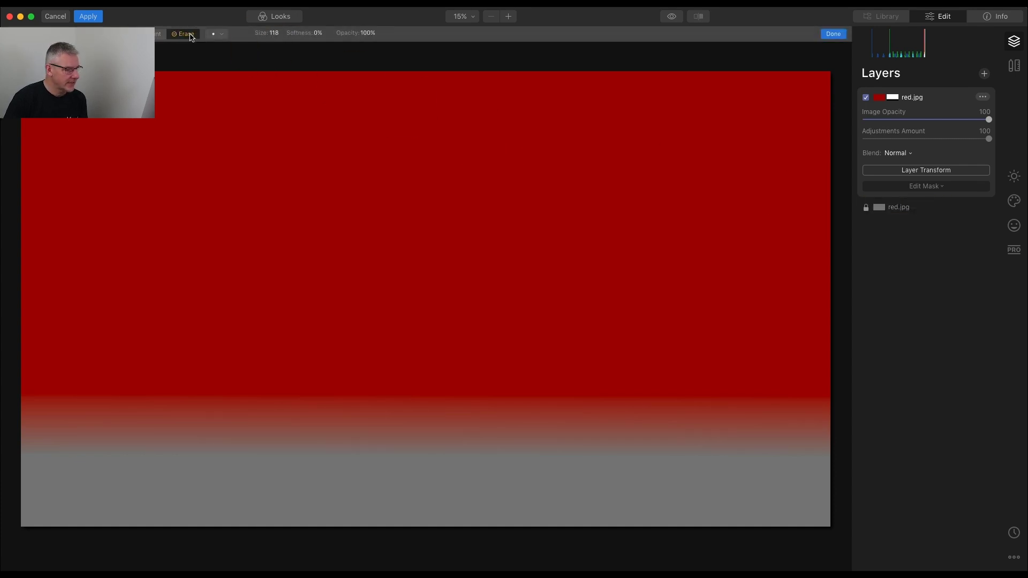
mouse_move(813, 208)
left_mouse_down()
mouse_move(762, 219)
mouse_move(709, 209)
mouse_move(693, 174)
mouse_move(648, 161)
mouse_move(612, 192)
mouse_move(592, 245)
mouse_move(463, 173)
mouse_move(436, 231)
mouse_move(358, 236)
mouse_move(324, 160)
mouse_move(261, 184)
mouse_move(248, 243)
mouse_move(181, 220)
mouse_move(139, 151)
mouse_move(83, 181)
mouse_move(73, 222)
mouse_move(43, 227)
left_mouse_up()
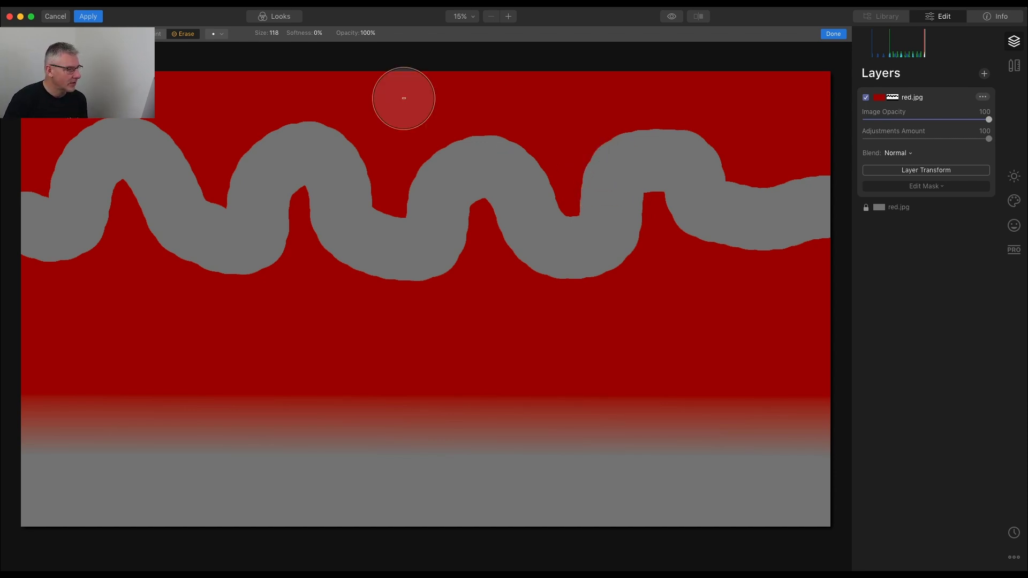
Set the brush softness to 86% and erase a broad soft-edged area over and around the wavy band
left_click(318, 33)
left_click_drag(322, 47, 357, 46)
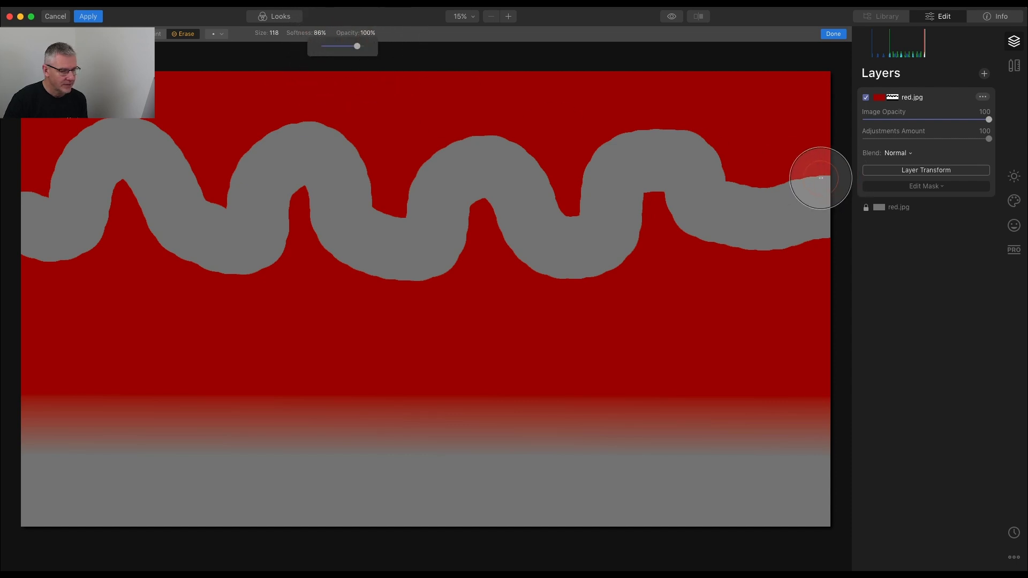
mouse_move(808, 184)
left_mouse_down()
mouse_move(757, 189)
mouse_move(818, 180)
mouse_move(747, 187)
mouse_move(703, 139)
mouse_move(615, 157)
mouse_move(577, 205)
mouse_move(531, 155)
mouse_move(544, 176)
mouse_move(637, 136)
mouse_move(563, 208)
mouse_move(476, 136)
mouse_move(427, 158)
mouse_move(396, 222)
mouse_move(363, 201)
mouse_move(353, 143)
mouse_move(341, 140)
mouse_move(315, 145)
mouse_move(302, 176)
mouse_move(282, 138)
mouse_move(262, 164)
mouse_move(202, 201)
mouse_move(174, 176)
mouse_move(193, 144)
mouse_move(175, 138)
mouse_move(93, 157)
mouse_move(93, 148)
mouse_move(91, 185)
mouse_move(100, 181)
mouse_move(86, 117)
mouse_move(68, 170)
mouse_move(32, 194)
mouse_move(61, 223)
mouse_move(108, 176)
mouse_move(147, 200)
mouse_move(188, 269)
mouse_move(168, 276)
mouse_move(135, 248)
mouse_move(191, 219)
mouse_move(299, 274)
mouse_move(286, 282)
mouse_move(288, 242)
mouse_move(246, 214)
mouse_move(334, 275)
mouse_move(495, 239)
mouse_move(462, 252)
mouse_move(461, 270)
mouse_move(62, 279)
mouse_move(100, 265)
mouse_move(41, 269)
mouse_move(36, 245)
mouse_move(117, 295)
mouse_move(96, 300)
mouse_move(353, 328)
mouse_move(127, 316)
mouse_move(466, 329)
mouse_move(592, 296)
left_mouse_up()
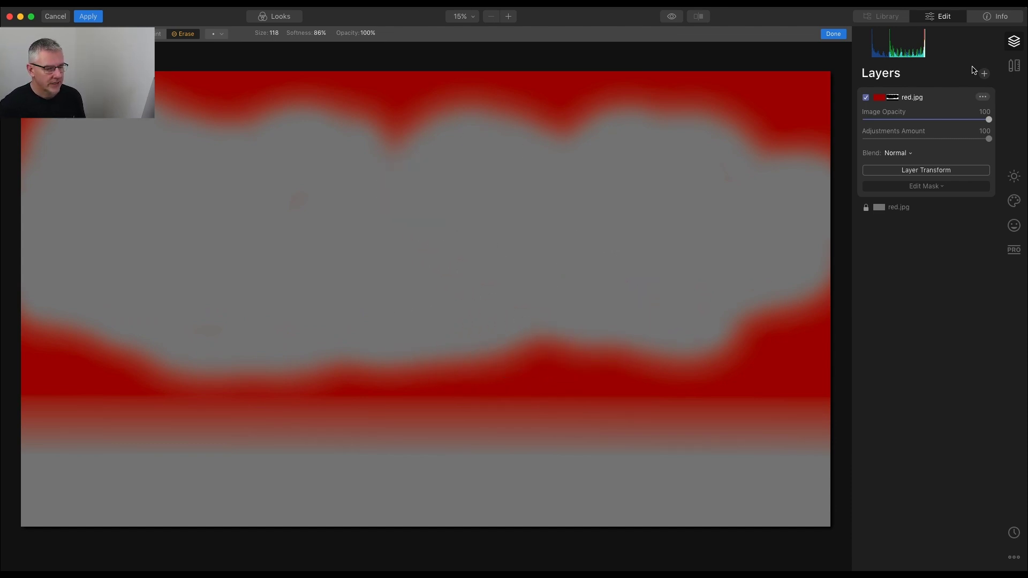
Delete the red image layer and add the city skyline photo as a new image layer
left_click(983, 97)
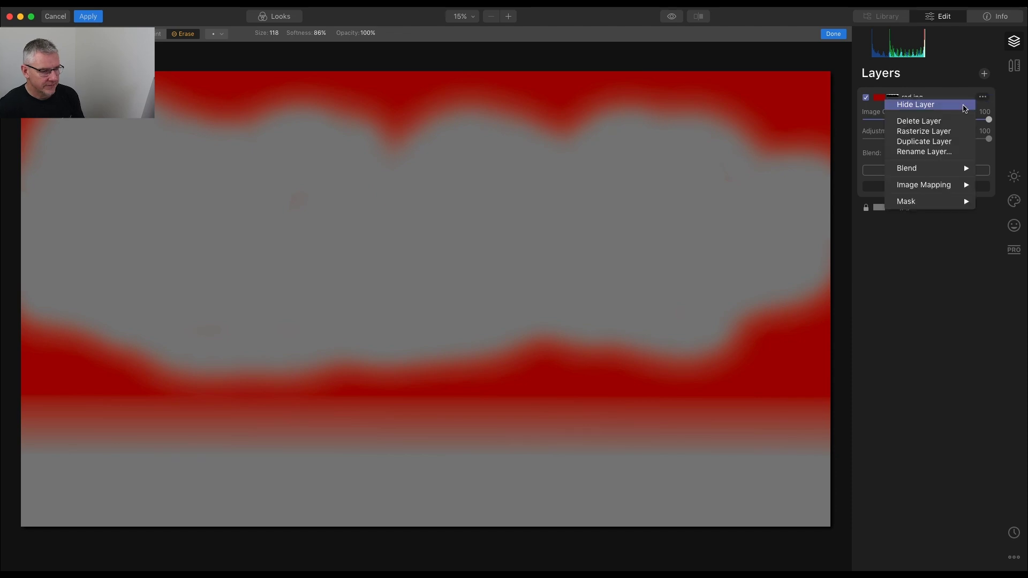
left_click(957, 122)
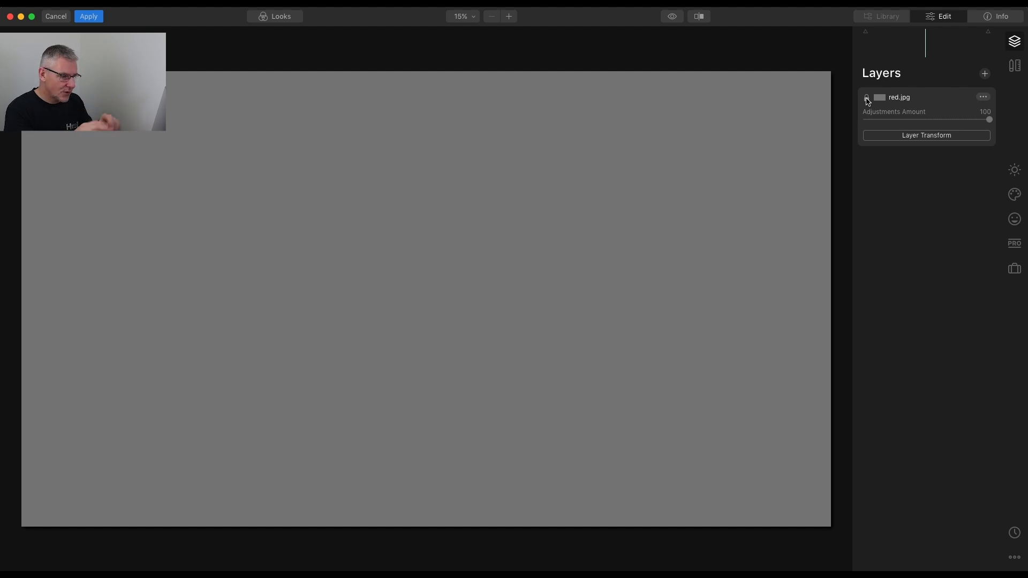
left_click(985, 74)
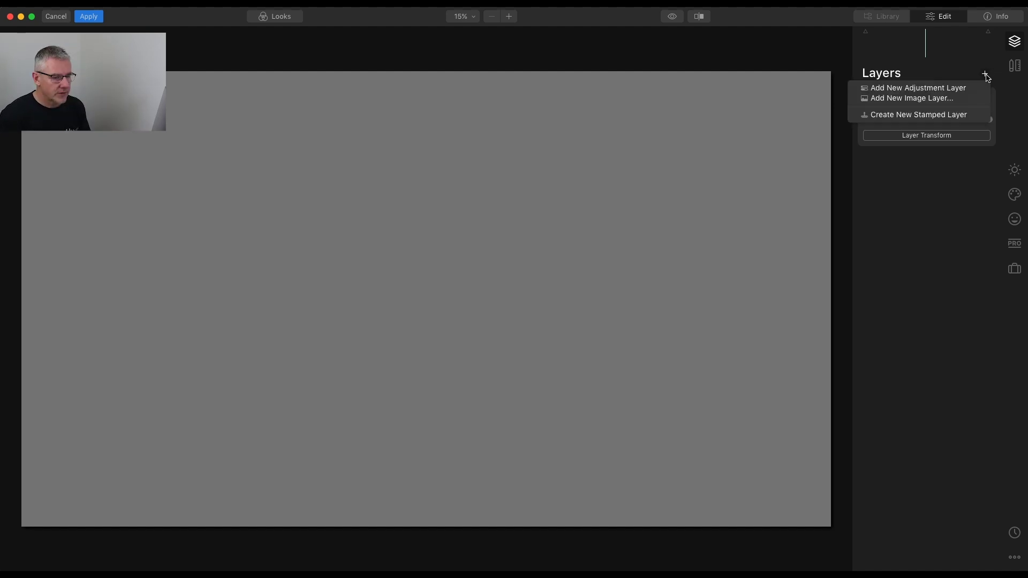
left_click(964, 97)
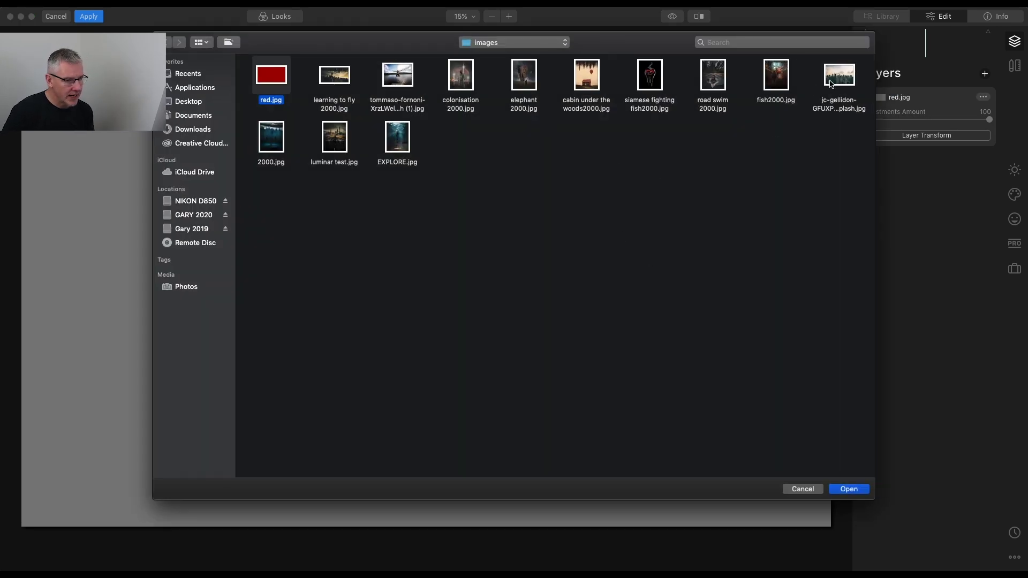
left_click(836, 83)
left_click(857, 493)
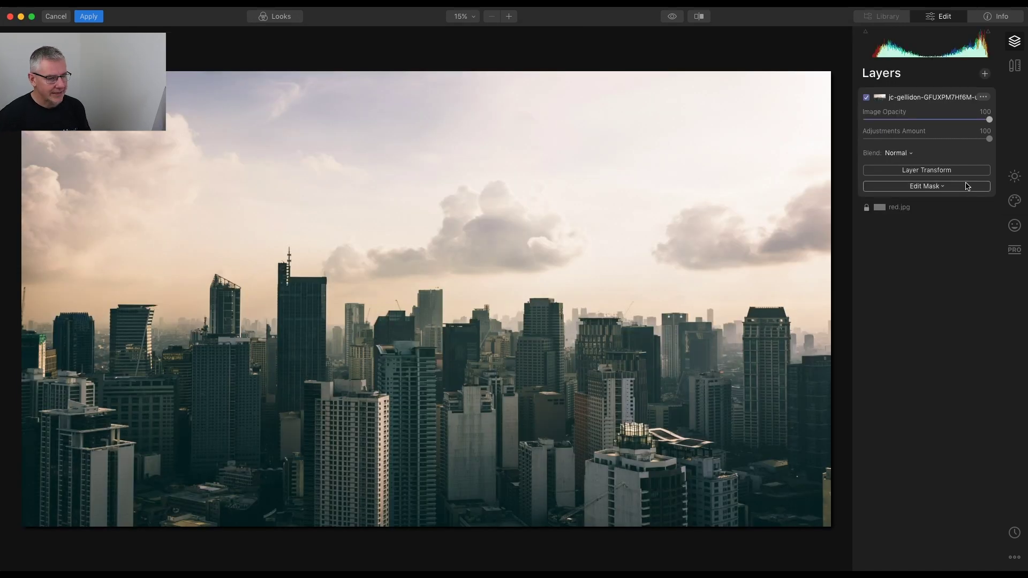
Transform the skyline layer by squashing it down from its upper edge until it covers about the lower two thirds of the canvas
left_click(946, 172)
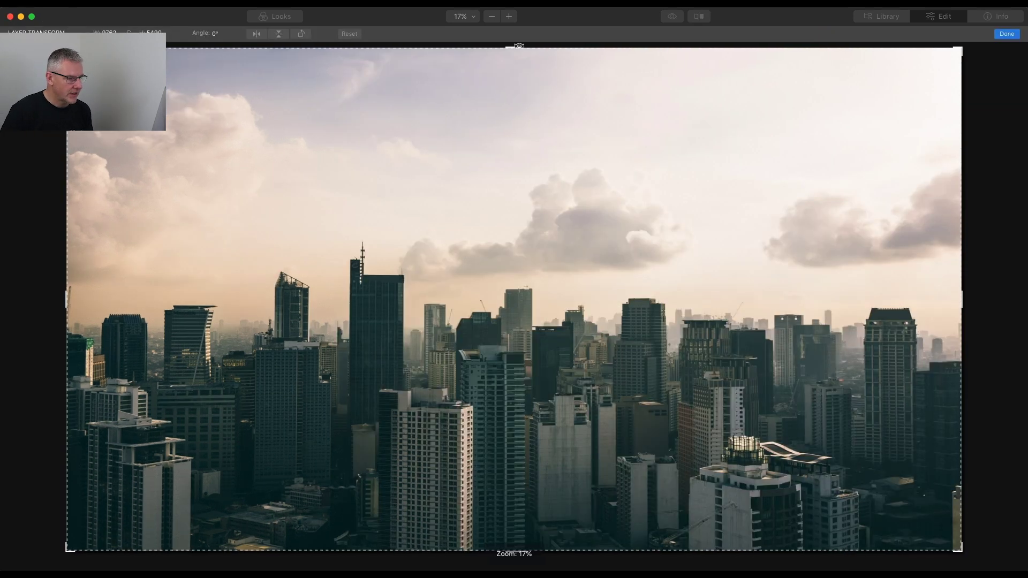
left_click_drag(513, 48, 516, 186)
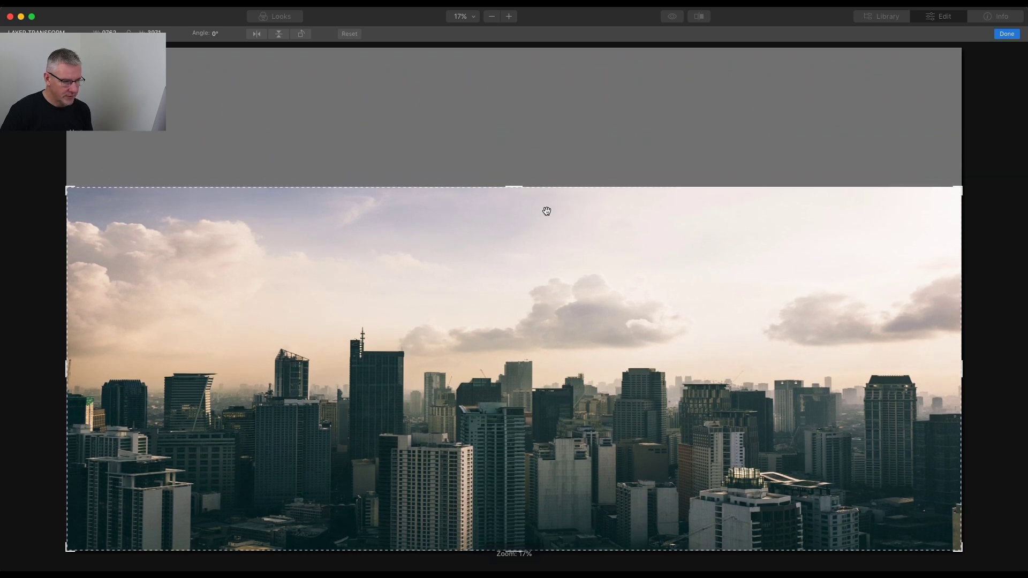
left_click_drag(514, 187, 531, 226)
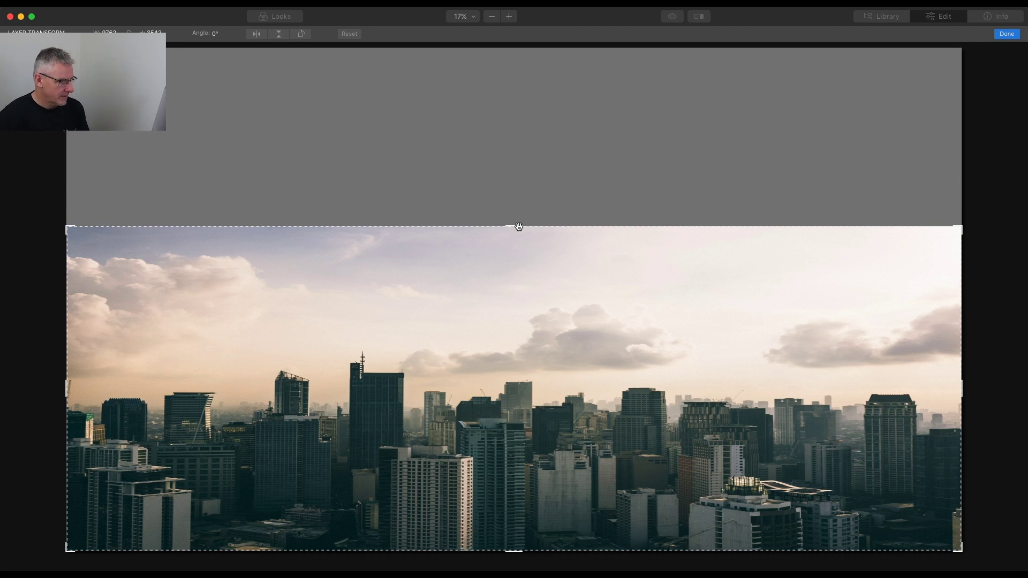
left_click_drag(515, 226, 514, 206)
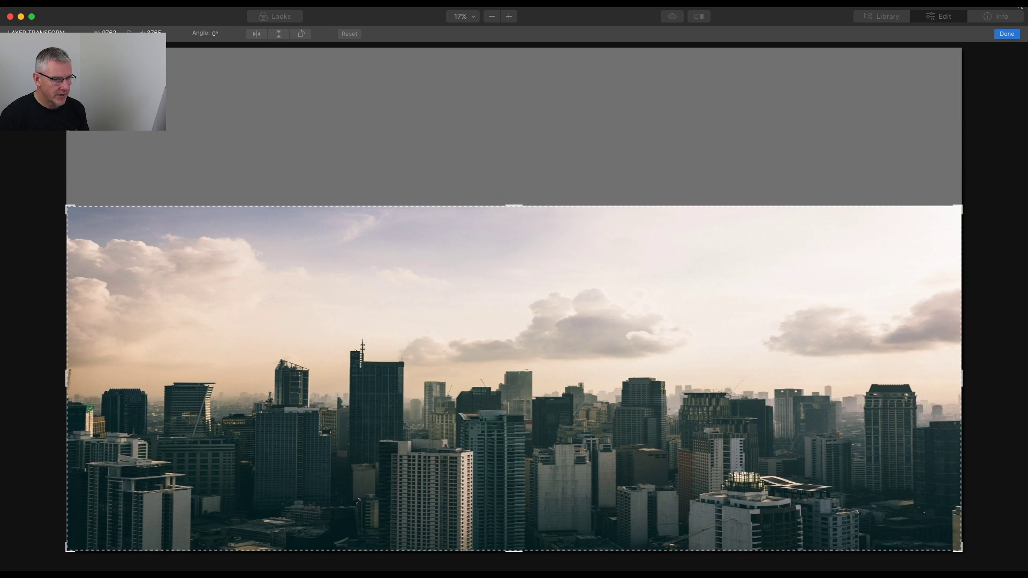
left_click(1007, 35)
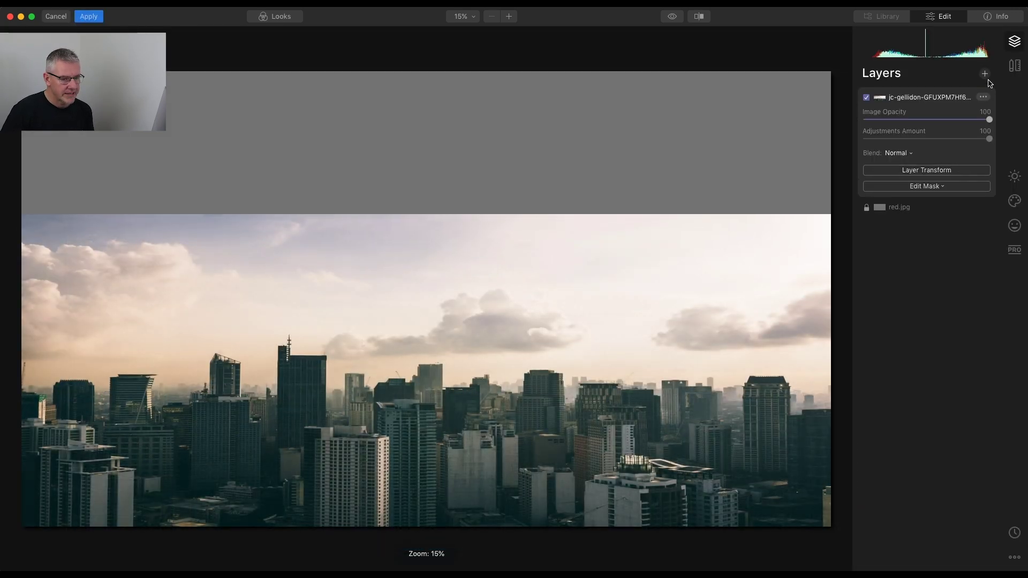
Add the same city skyline photo again as a second image layer above the first
left_click(985, 75)
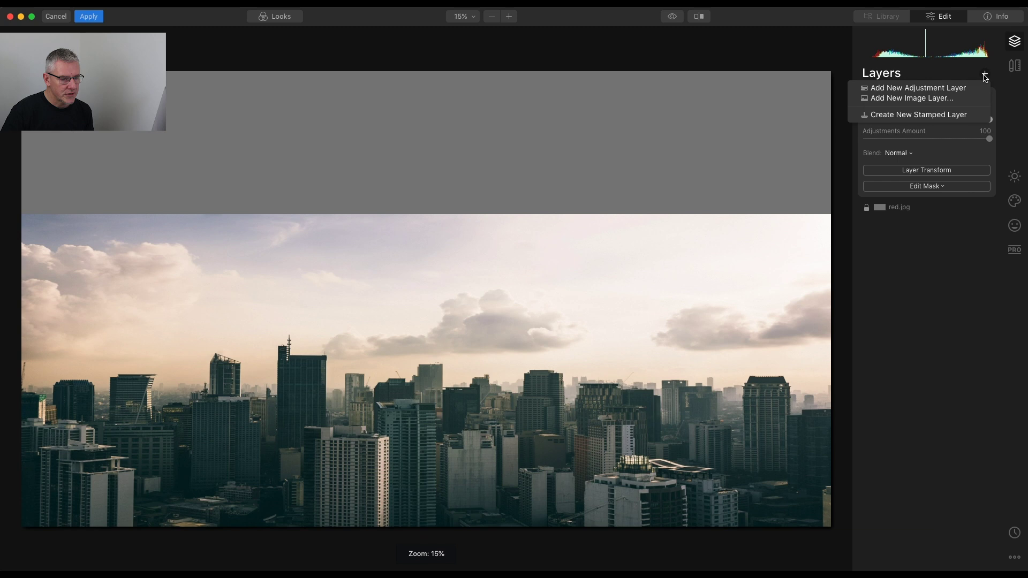
left_click(954, 102)
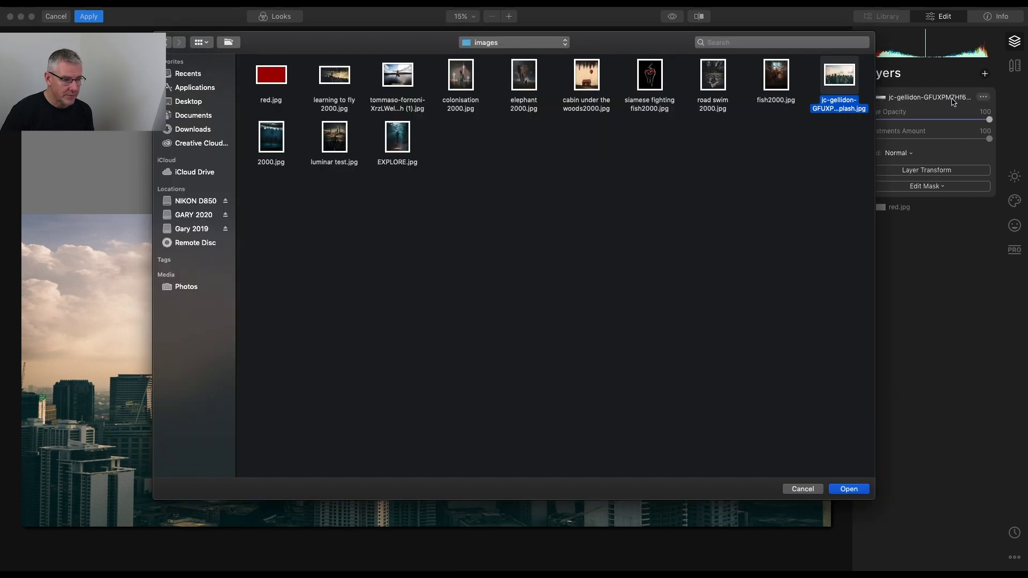
left_click(857, 487)
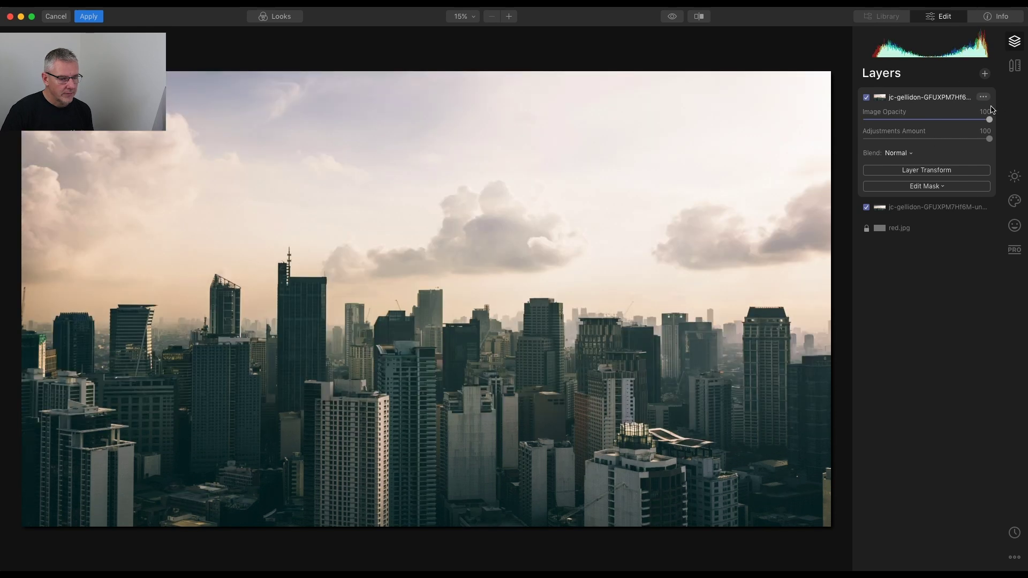
Flip the upper skyline layer both vertically and horizontally with Layer Transform
left_click(946, 171)
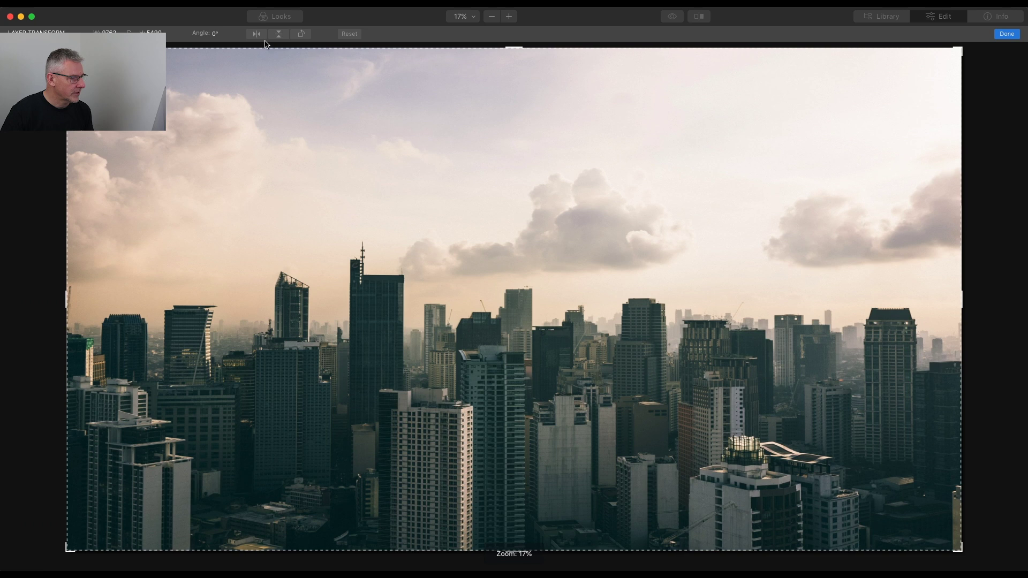
left_click(280, 36)
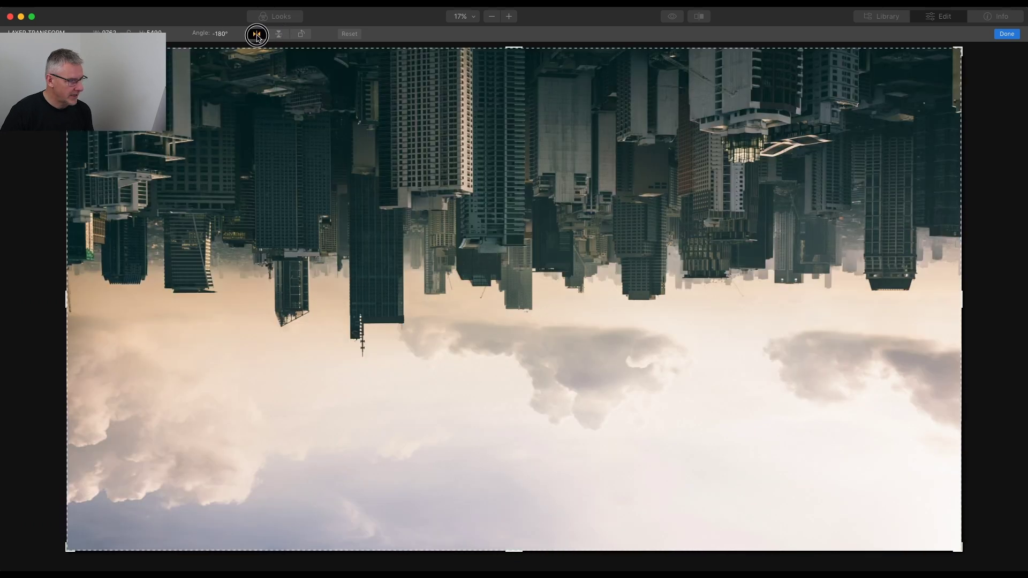
left_click(257, 34)
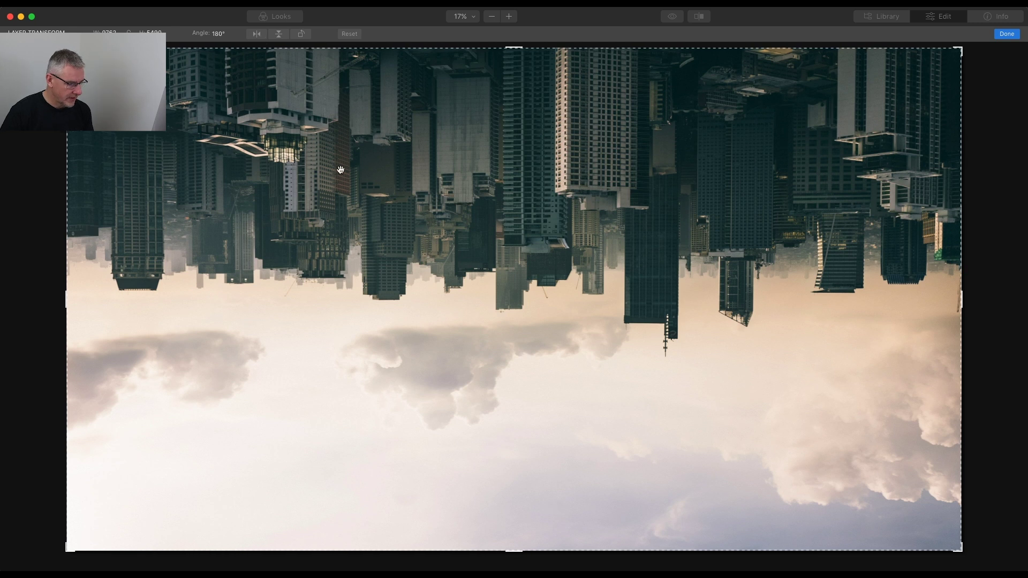
Squash the flipped skyline into about the upper 70% of the canvas and stretch it slightly past both side edges
left_click_drag(514, 552, 498, 404)
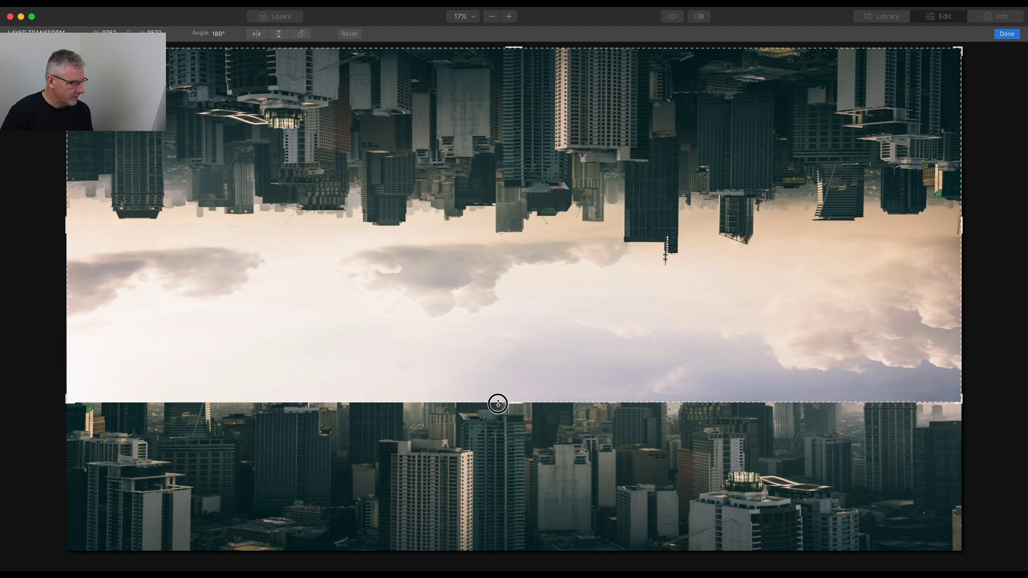
left_click_drag(66, 222, 54, 223)
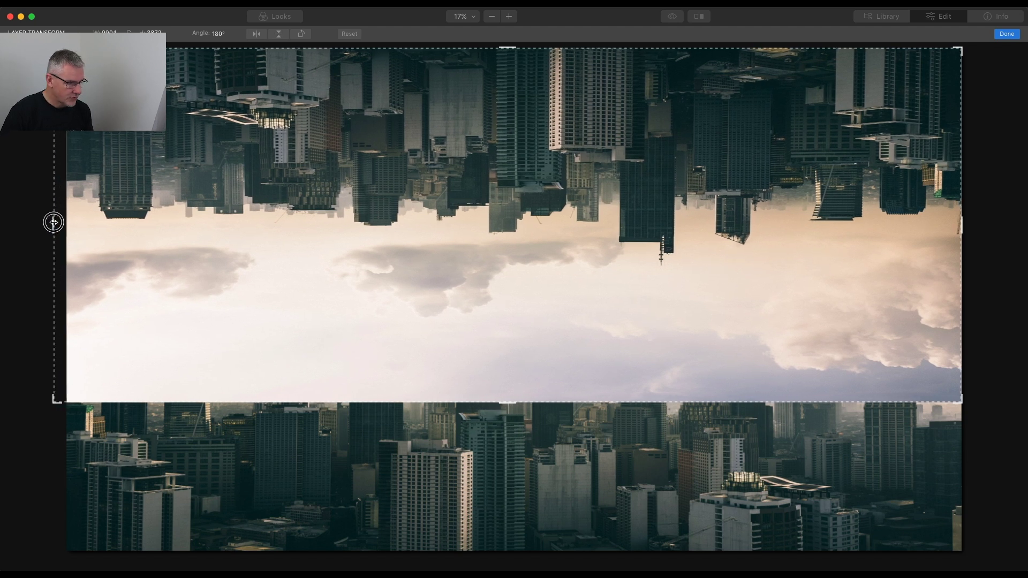
left_click_drag(961, 226, 972, 226)
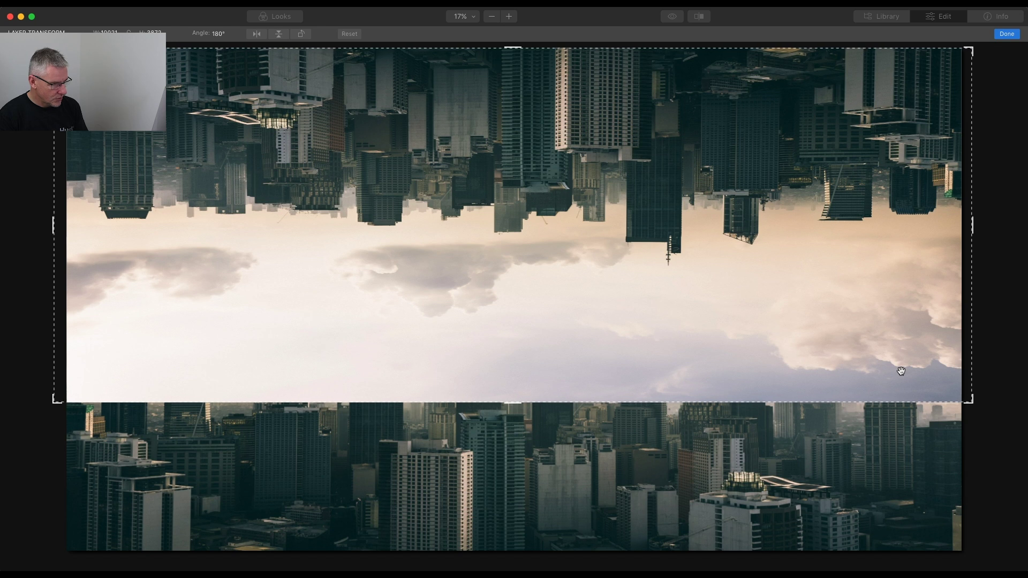
left_click(1008, 34)
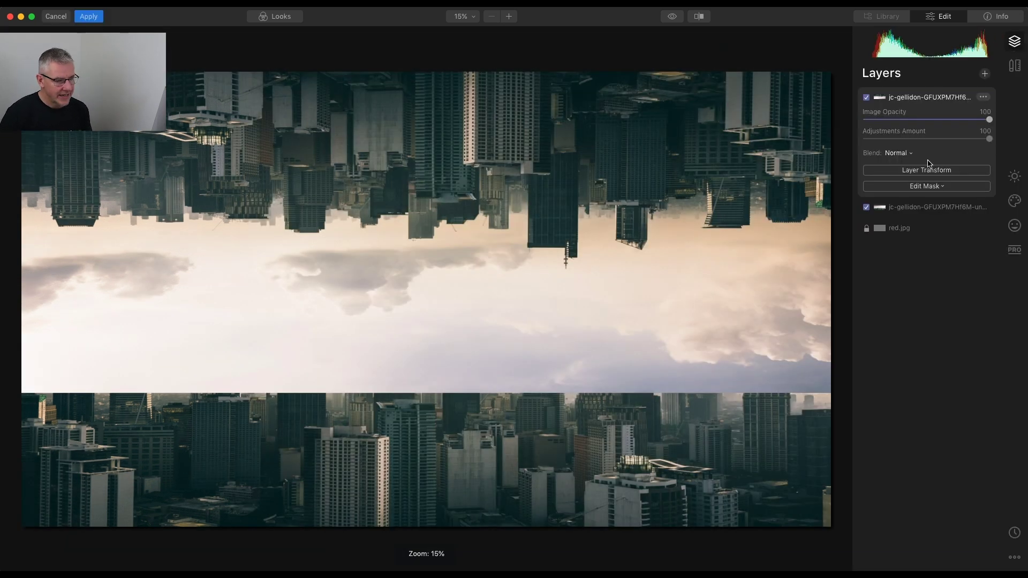
Erase the flipped layer's lower sky with a mask brush at 100% softness, blending its hard edge into the skyline below
left_click(952, 187)
left_click(931, 206)
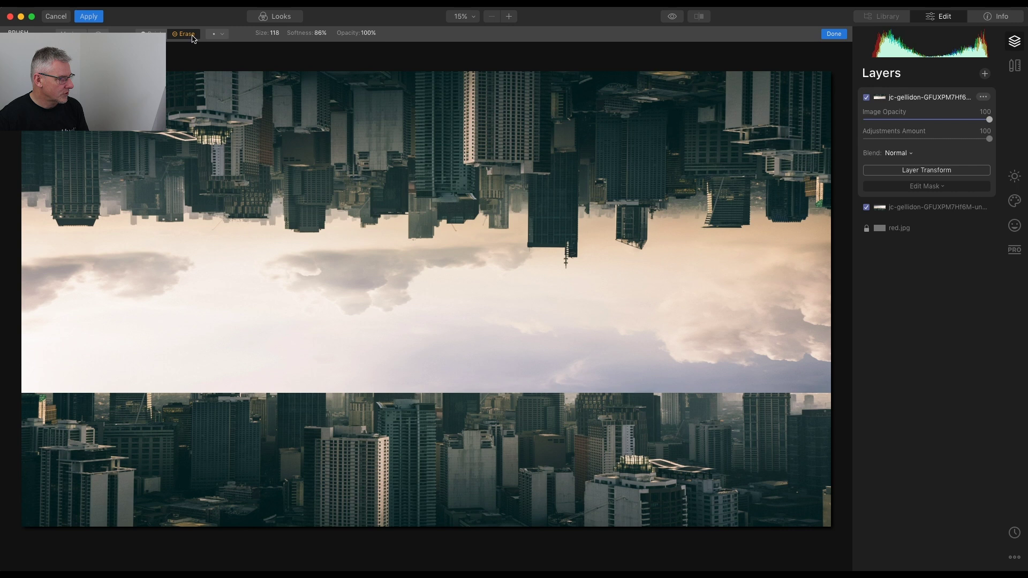
left_click(321, 35)
left_click_drag(323, 47, 368, 44)
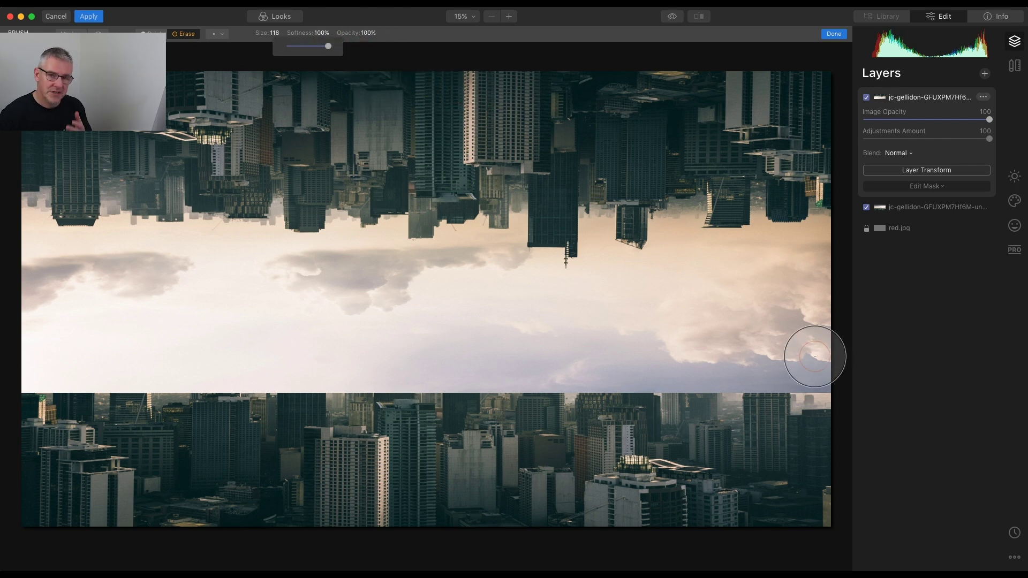
mouse_move(822, 372)
left_mouse_down()
mouse_move(780, 383)
mouse_move(819, 368)
mouse_move(734, 370)
mouse_move(730, 340)
mouse_move(657, 390)
mouse_move(609, 367)
mouse_move(571, 392)
mouse_move(556, 346)
mouse_move(491, 391)
mouse_move(413, 363)
mouse_move(430, 353)
mouse_move(278, 390)
mouse_move(278, 372)
mouse_move(245, 361)
mouse_move(184, 362)
mouse_move(88, 390)
mouse_move(83, 372)
mouse_move(104, 377)
mouse_move(55, 379)
mouse_move(32, 349)
mouse_move(96, 342)
mouse_move(246, 378)
mouse_move(540, 356)
mouse_move(692, 364)
mouse_move(842, 356)
mouse_move(225, 390)
mouse_move(39, 340)
mouse_move(165, 384)
mouse_move(249, 377)
left_mouse_up()
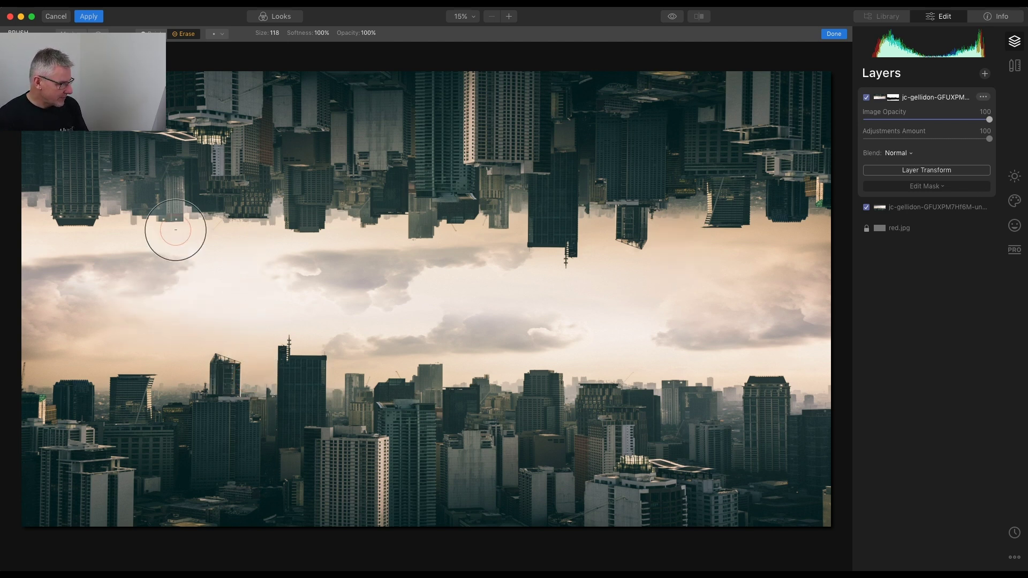
Stamp the visible layers into a new layer, then delete the two original skyline layers beneath it and show the stamped layer
left_click(986, 74)
left_click(964, 115)
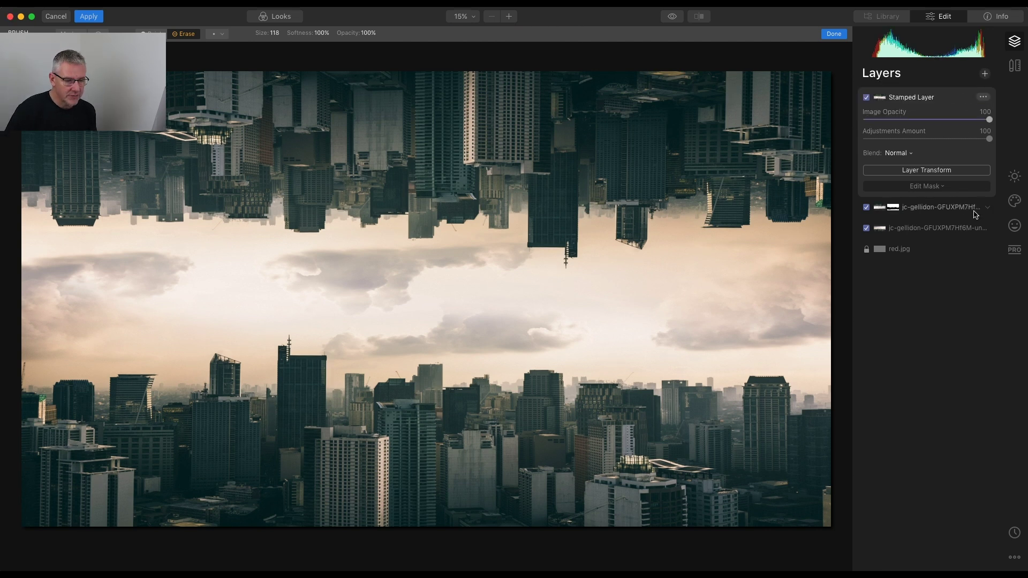
left_click(981, 210)
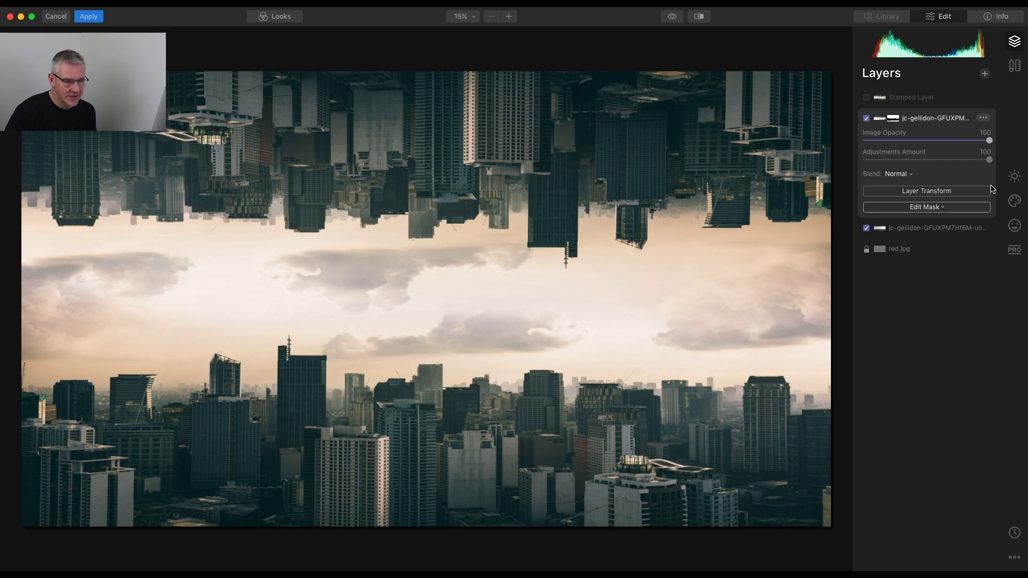
left_click(986, 119)
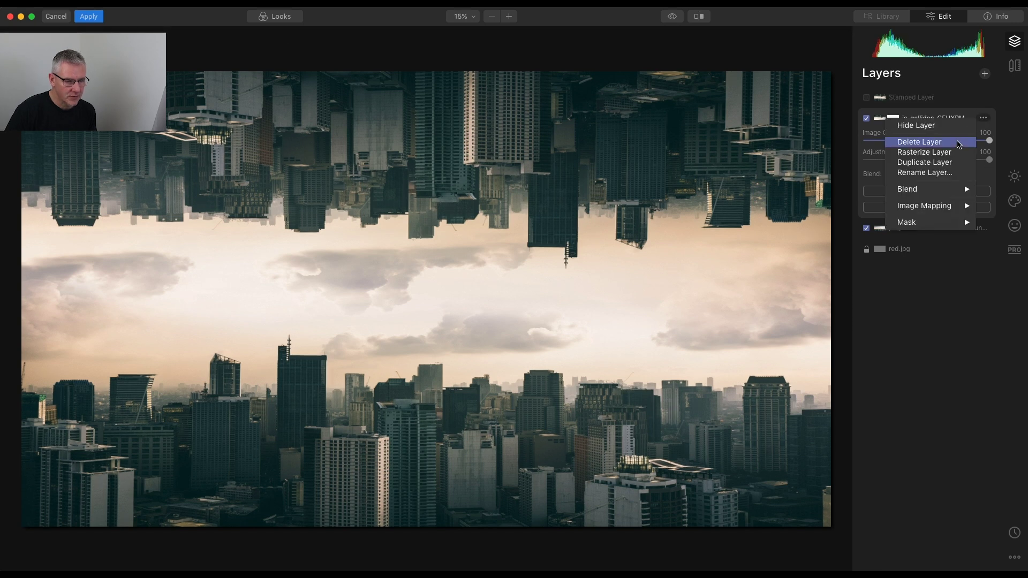
left_click(958, 144)
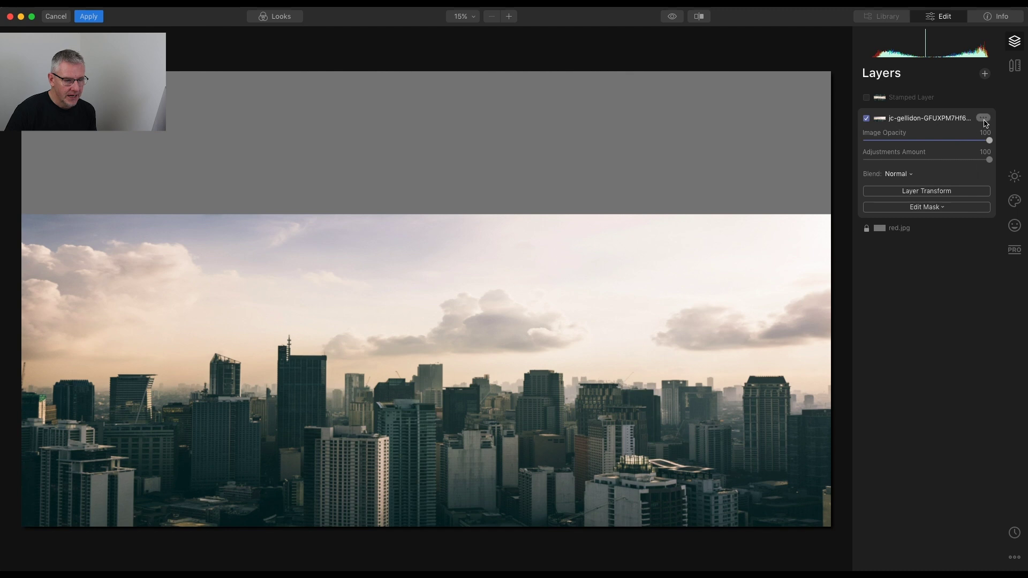
left_click(986, 122)
left_click(943, 143)
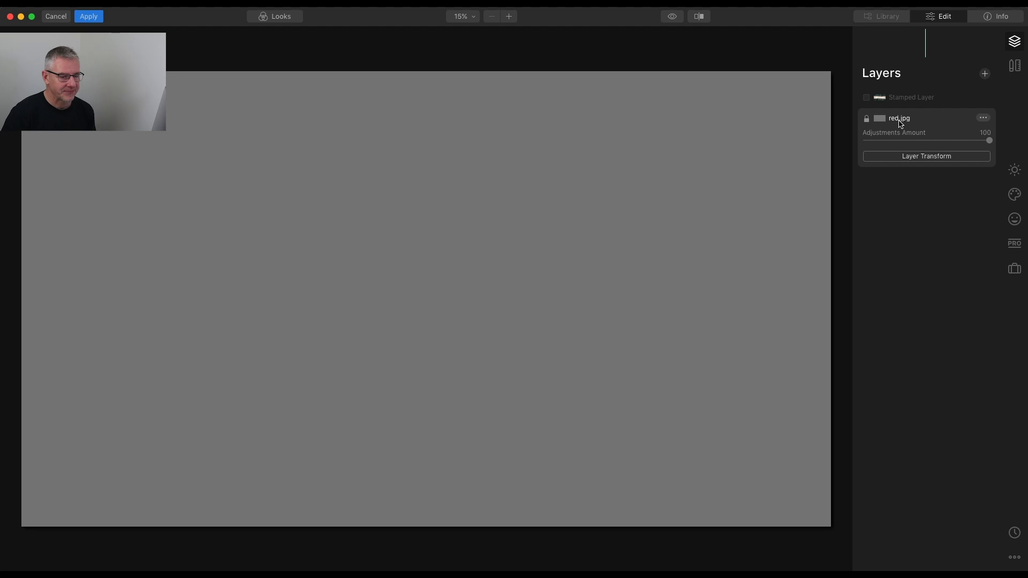
left_click(866, 98)
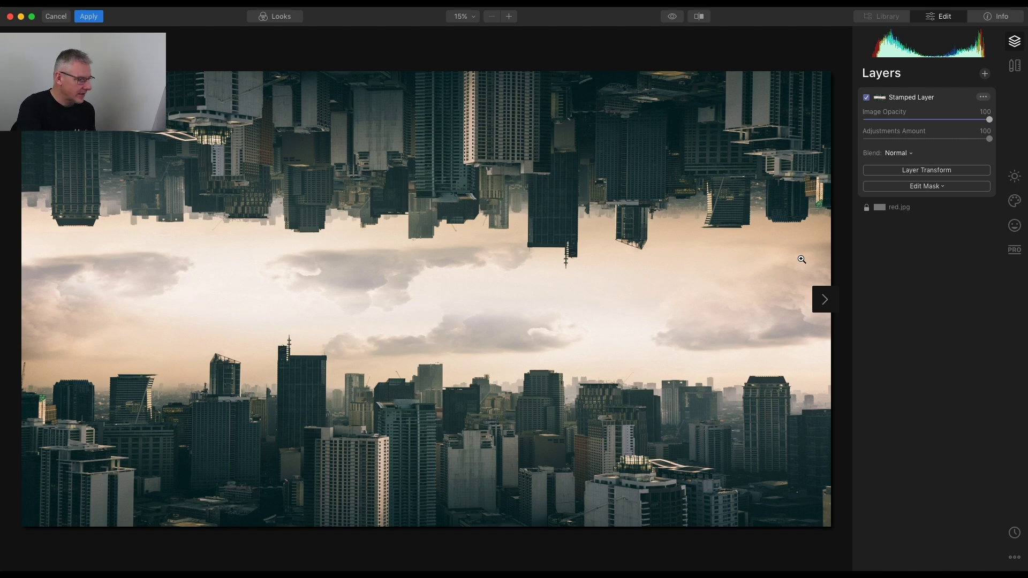
Use Clone & Stamp at 100% softness to cover the dark clouds near the composite's left and right edges with clear sky
left_click(1015, 65)
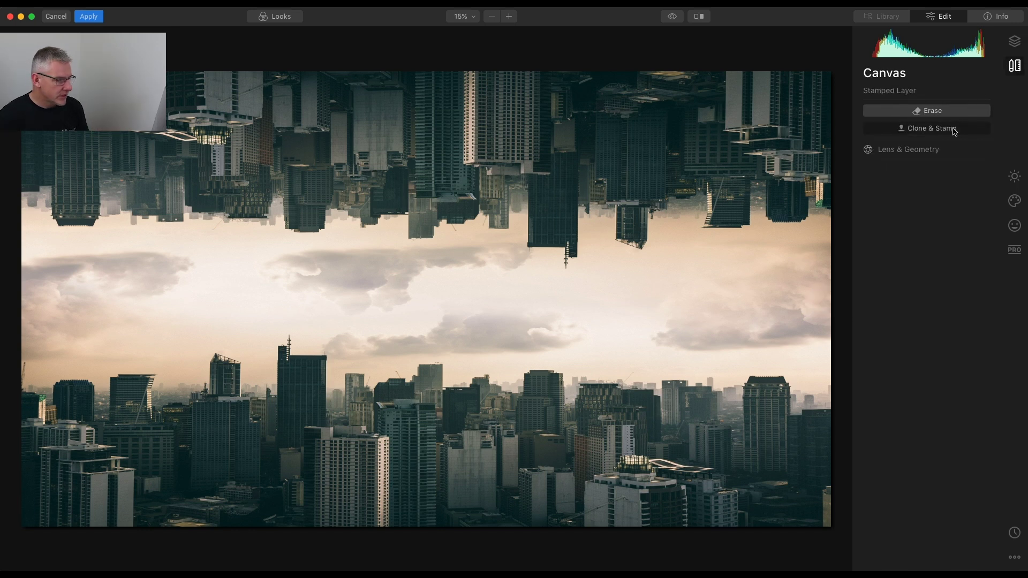
left_click(927, 128)
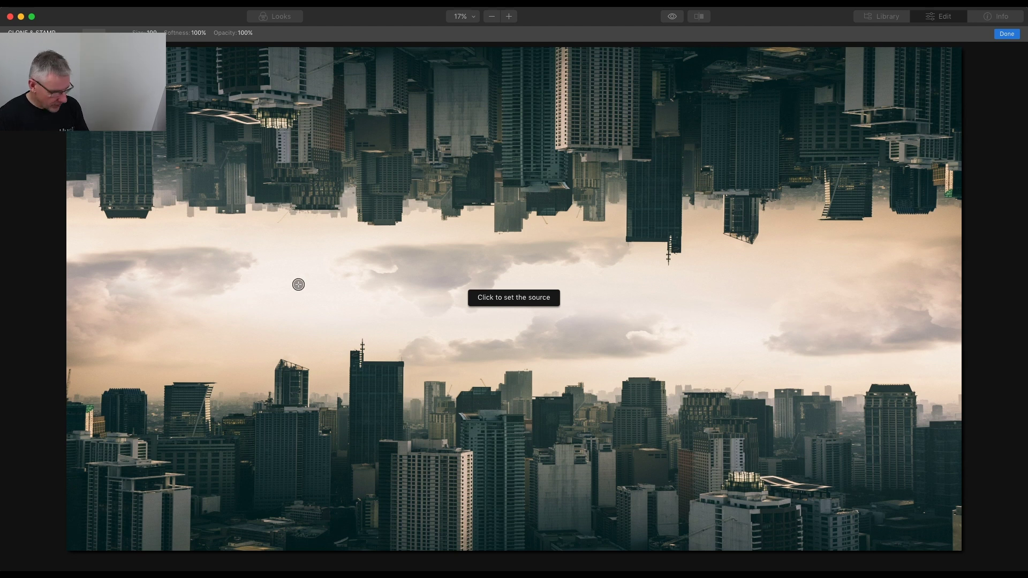
left_click(314, 291)
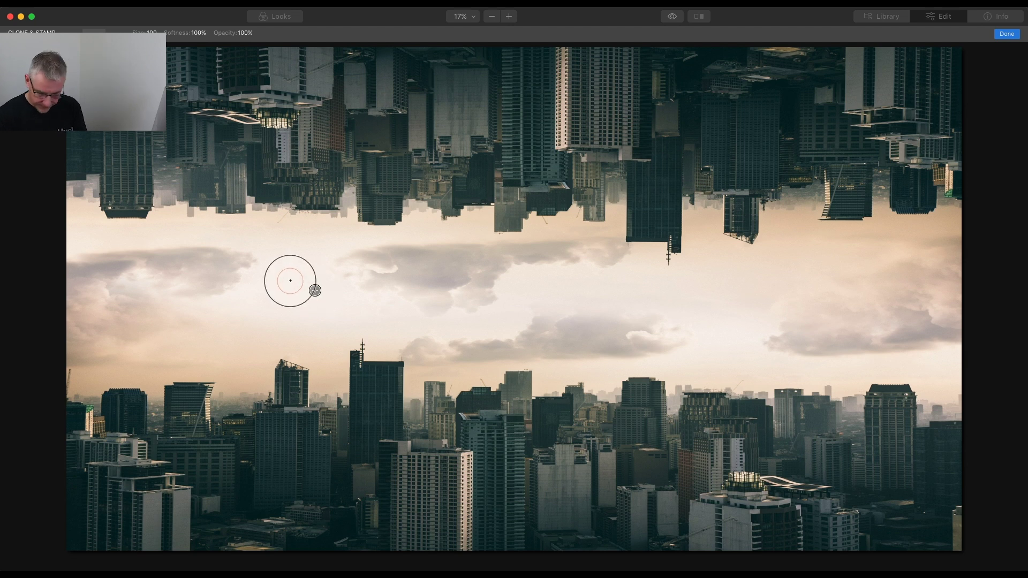
mouse_move(264, 257)
left_mouse_down()
mouse_move(221, 251)
mouse_move(241, 276)
mouse_move(215, 279)
mouse_move(224, 253)
mouse_move(202, 258)
mouse_move(204, 279)
mouse_move(197, 249)
mouse_move(179, 256)
mouse_move(190, 260)
mouse_move(151, 255)
mouse_move(166, 268)
mouse_move(144, 256)
mouse_move(126, 265)
mouse_move(123, 254)
mouse_move(76, 263)
mouse_move(108, 275)
left_mouse_up()
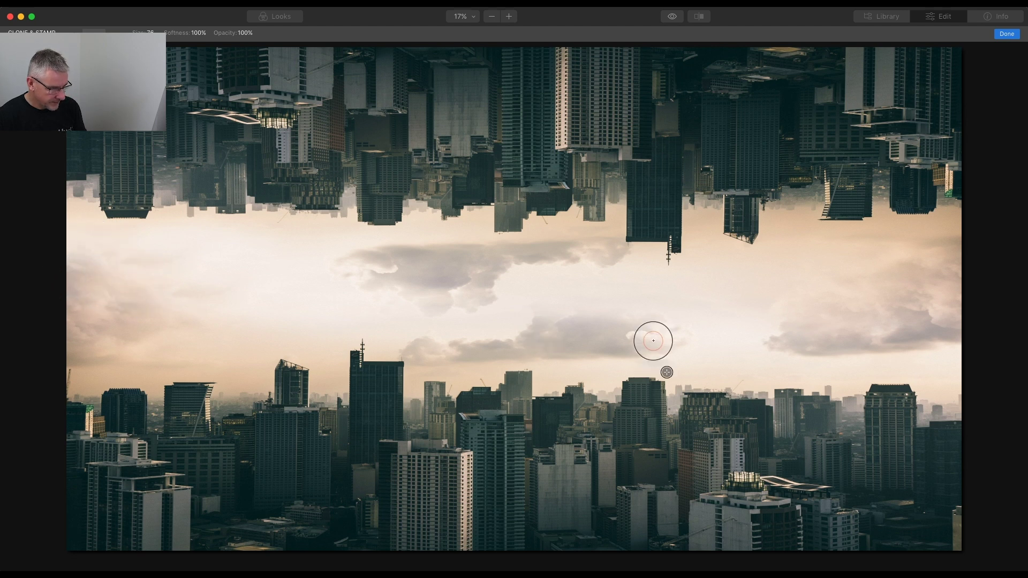
left_click(694, 302, "alt")
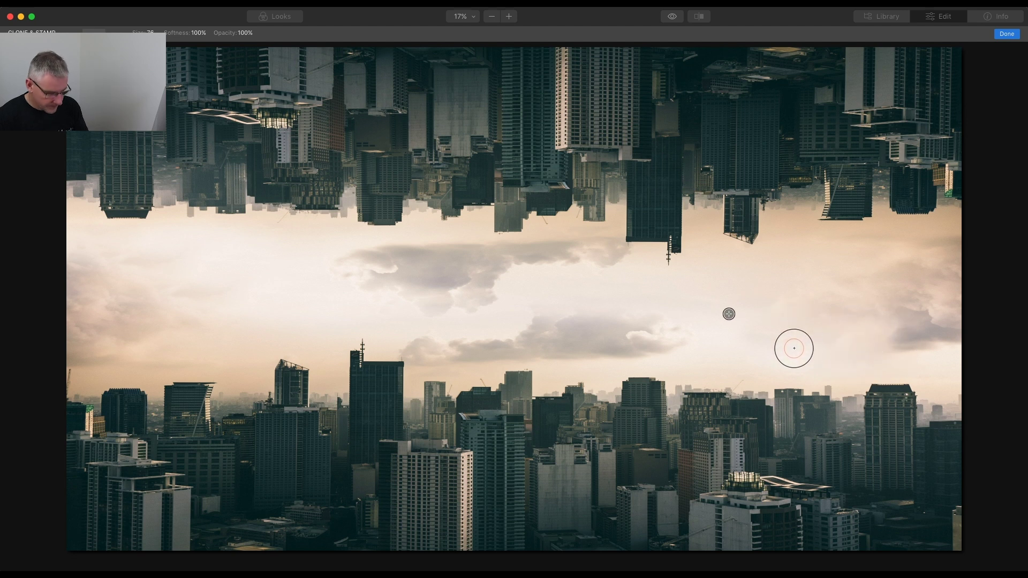
mouse_move(834, 328)
left_mouse_down()
mouse_move(898, 341)
mouse_move(955, 334)
mouse_move(920, 333)
mouse_move(917, 323)
mouse_move(868, 329)
left_mouse_up()
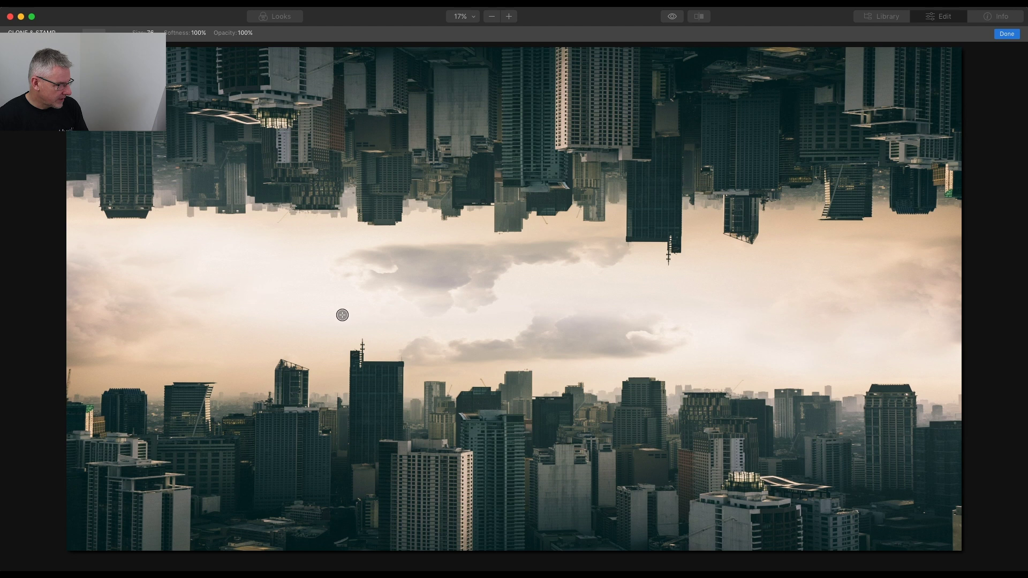
Clone bright sky over parts of the upper central cloud, sampling fresh sources from both sides to break up its shape
left_click(251, 294, "alt")
mouse_move(357, 254)
left_mouse_down()
mouse_move(433, 252)
mouse_move(365, 276)
left_mouse_up()
left_click(336, 288, "alt")
left_click_drag(461, 257, 521, 257)
left_click(310, 288, "alt")
left_click_drag(553, 312, 501, 324)
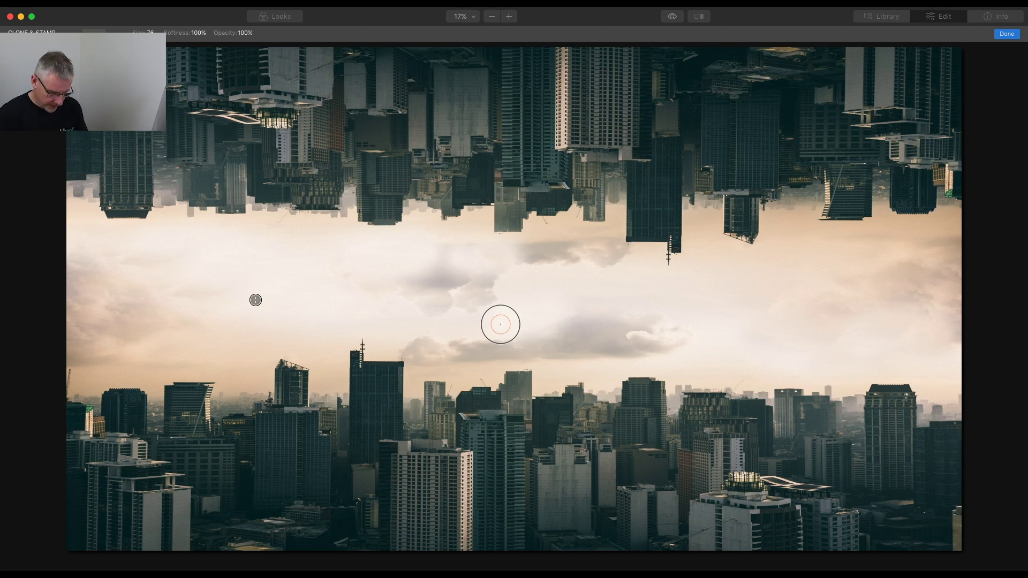
left_click(751, 316, "alt")
mouse_move(600, 286)
left_mouse_down()
mouse_move(565, 253)
mouse_move(537, 255)
left_mouse_up()
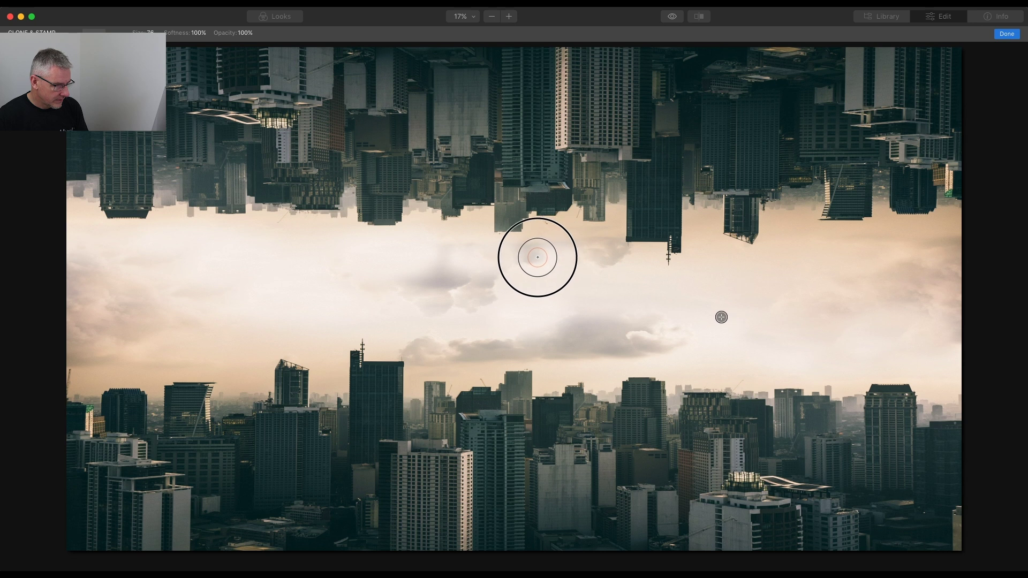
Clone clear sky over the right part of the lower central cloud and finish the Clone & Stamp edit
mouse_move(634, 333)
left_mouse_down()
mouse_move(620, 324)
mouse_move(569, 335)
mouse_move(586, 340)
left_mouse_up()
left_click(748, 301, "alt")
left_click_drag(602, 298, 589, 299)
left_click(741, 300, "alt")
left_click_drag(620, 339, 551, 345)
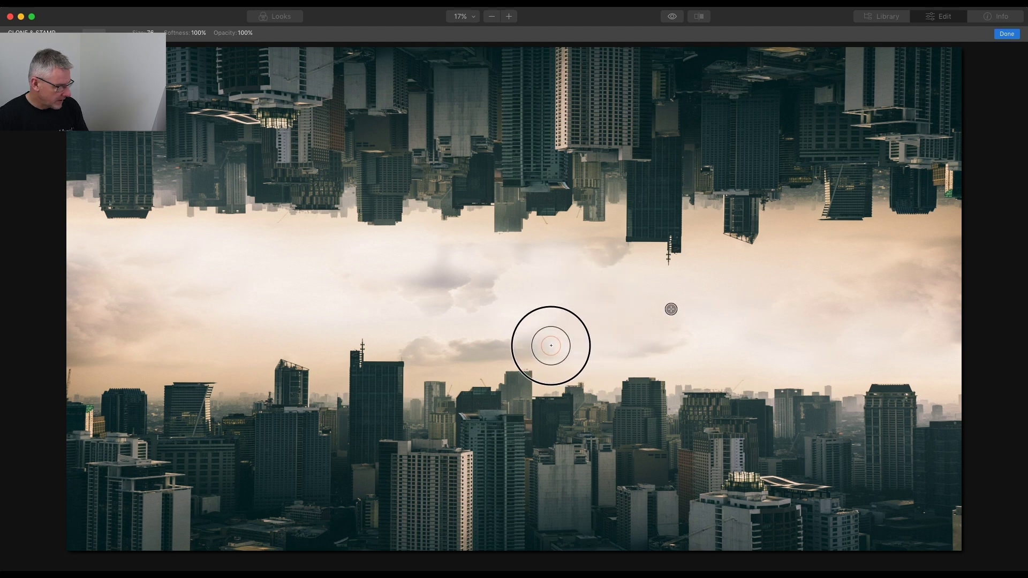
mouse_move(688, 339)
left_mouse_down()
mouse_move(708, 339)
mouse_move(670, 320)
left_mouse_up()
left_click(1006, 34)
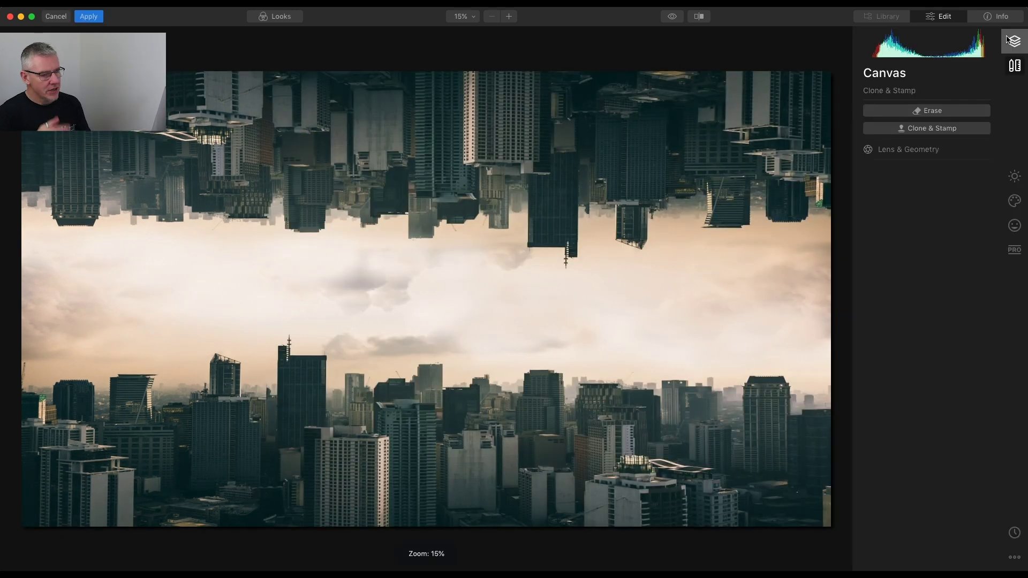
Delete the Stamped Layer beneath the Clone & Stamp layer and show the Clone & Stamp layer
left_click(1008, 40)
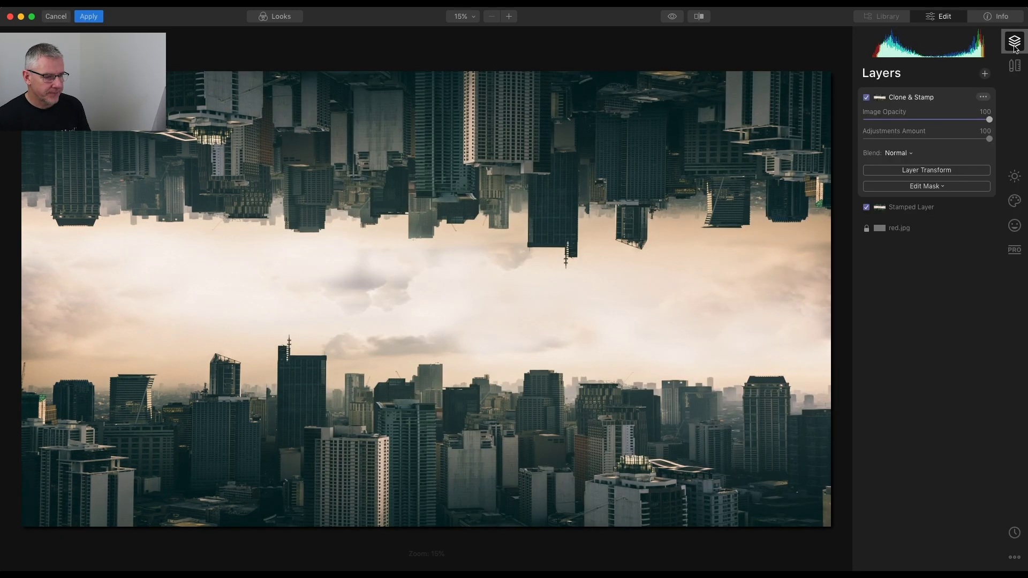
left_click(945, 212)
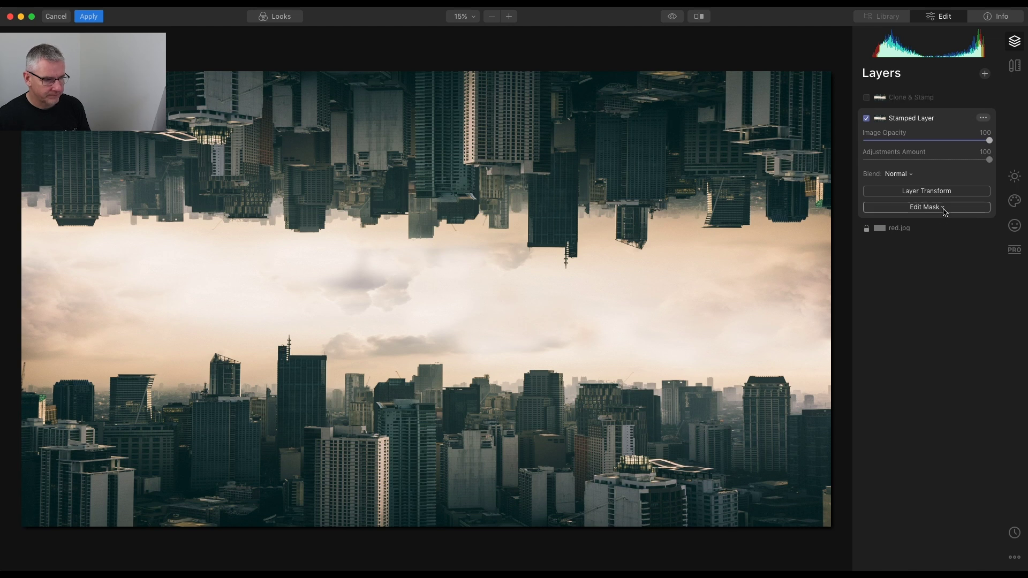
left_click(983, 118)
left_click(956, 142)
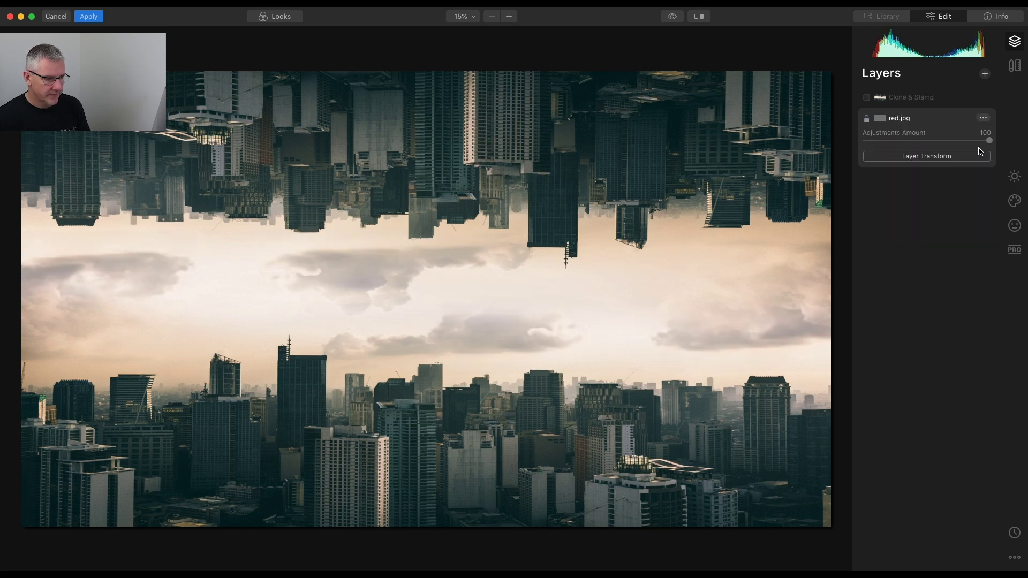
left_click(866, 98)
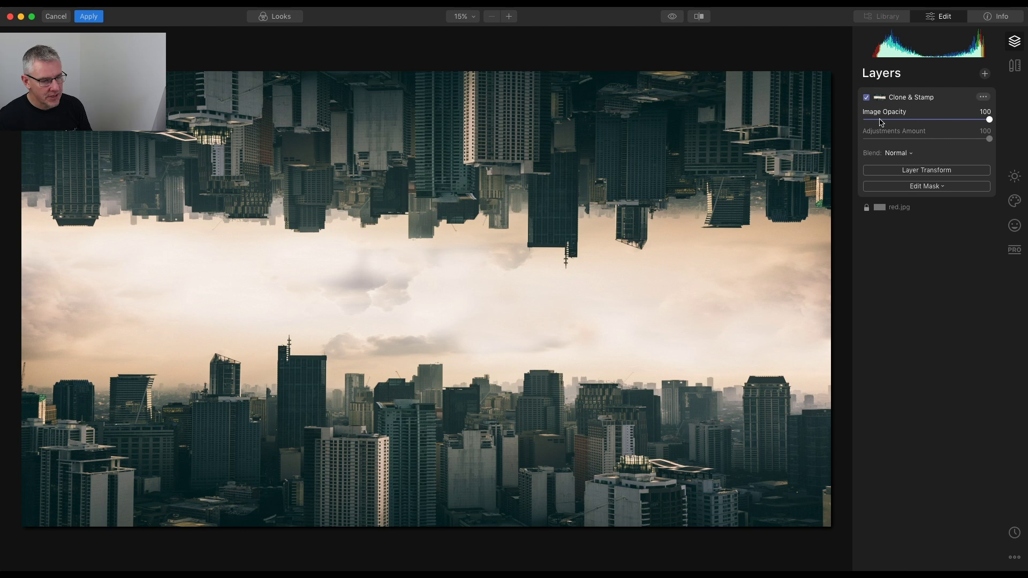
Replace the sky of the Clone & Stamp layer with Sunset 1 using AI Sky Replacement
left_click(1015, 201)
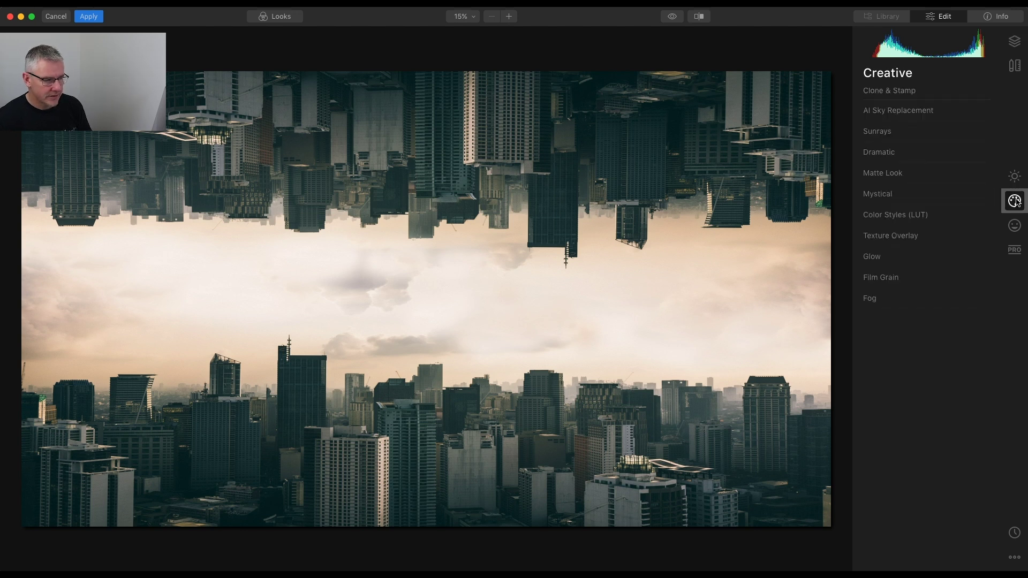
left_click(917, 112)
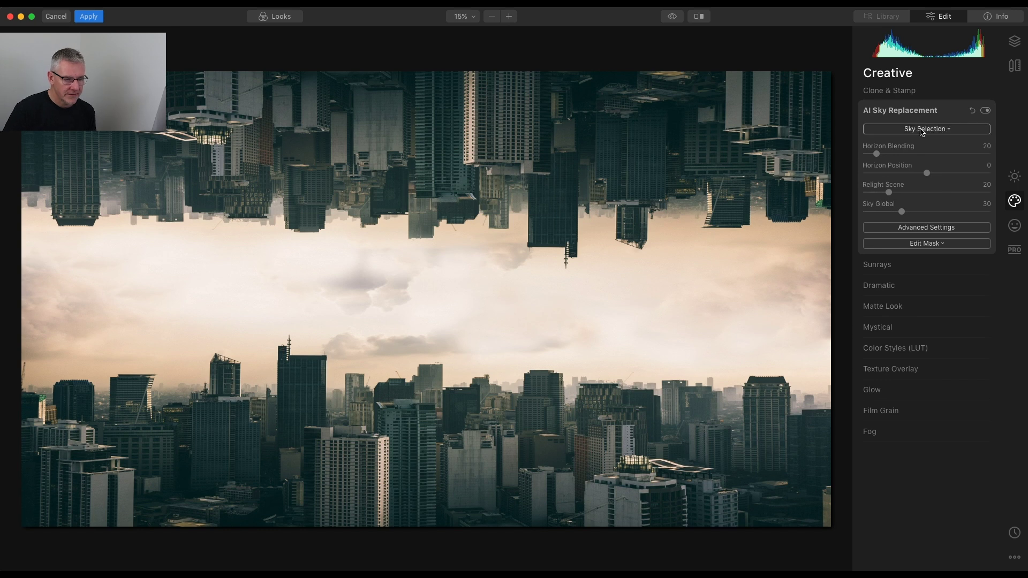
left_click(922, 130)
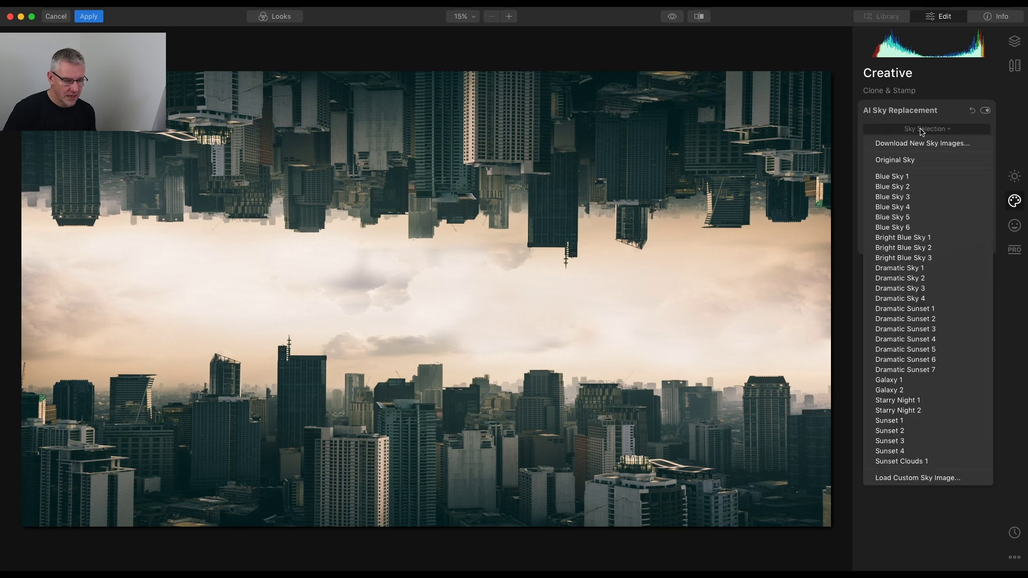
left_click(893, 423)
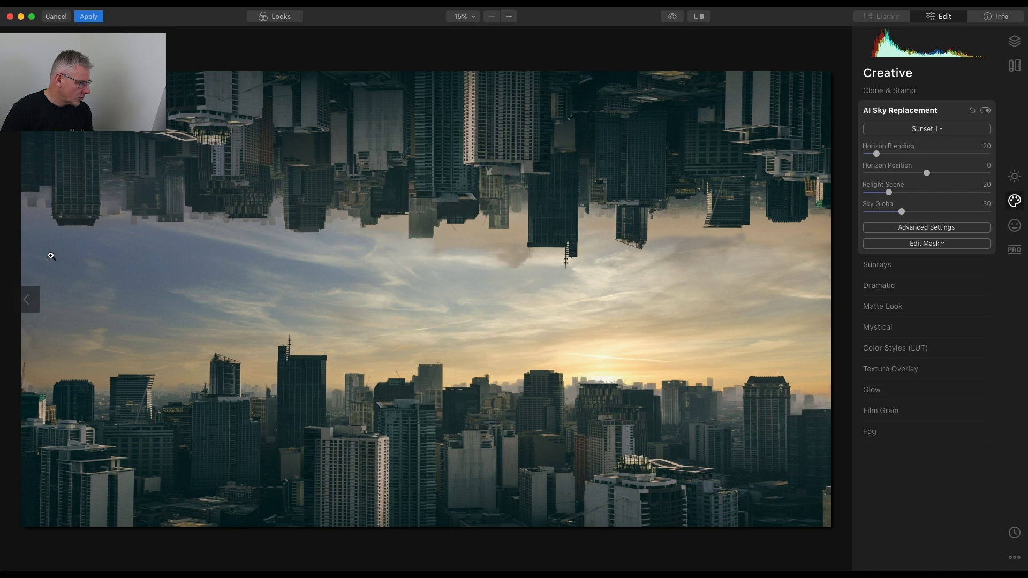
Refine the replaced sky with Horizon Blending 2, Horizon Position -18, Sky Global 93 and Sky Local 68
left_click(945, 227)
left_click_drag(877, 154, 866, 154)
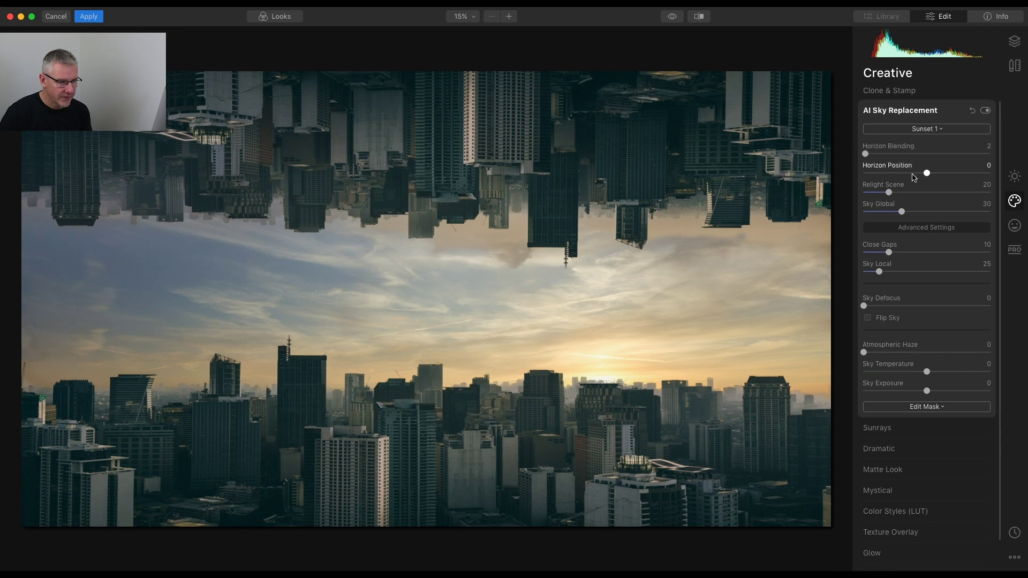
left_click_drag(927, 172, 915, 174)
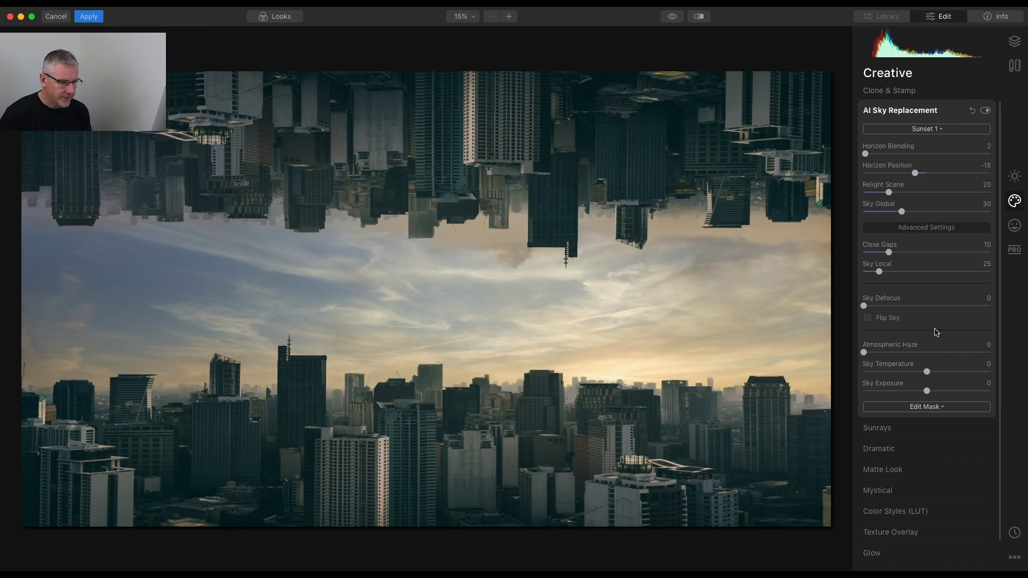
left_click_drag(904, 215, 985, 214)
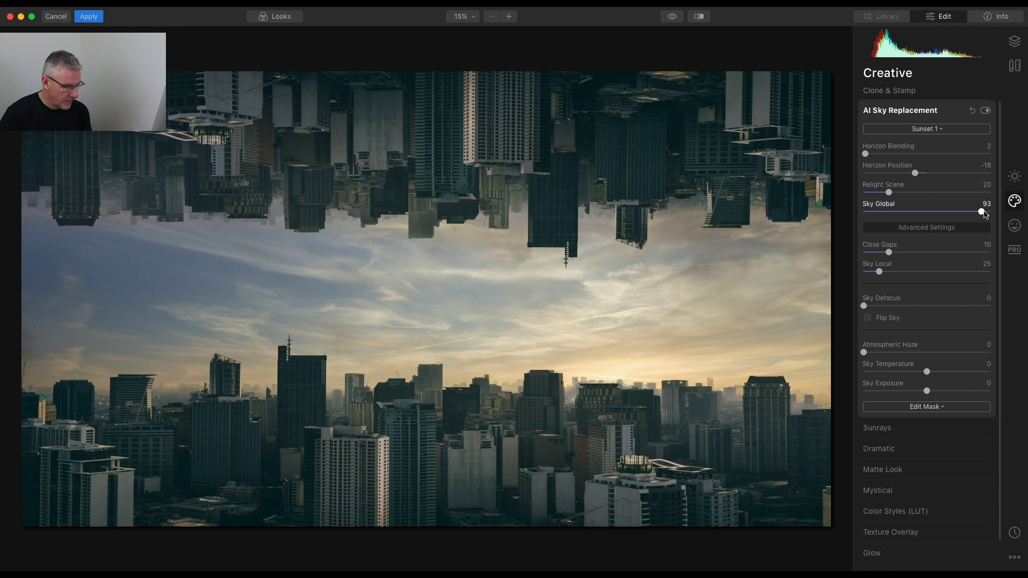
left_click_drag(878, 271, 908, 273)
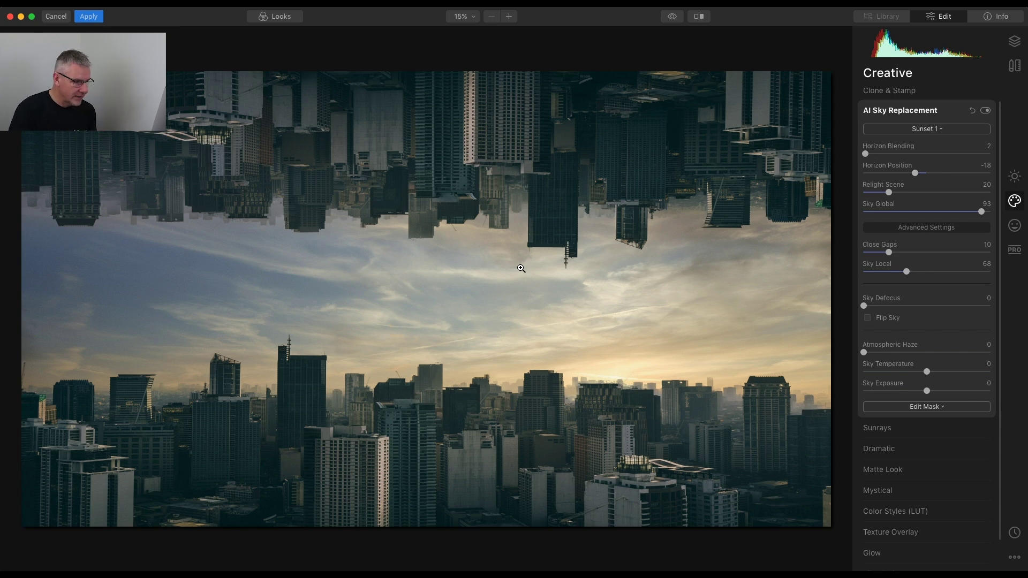
left_click(905, 113)
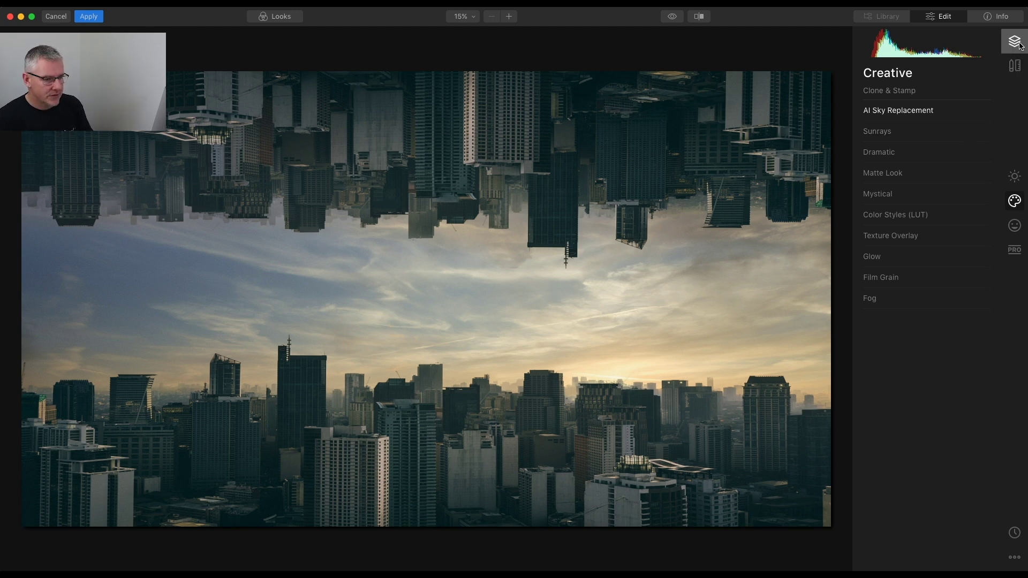
Rotate the Clone & Stamp layer to about -6° with Layer Transform and enlarge it until it covers the grey canvas corners
left_click(1020, 46)
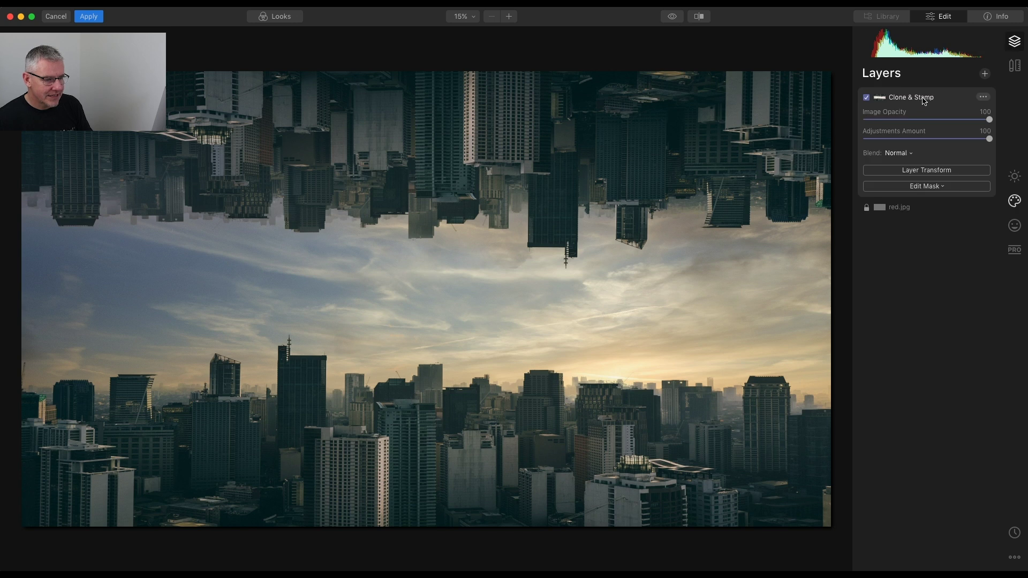
left_click(934, 172)
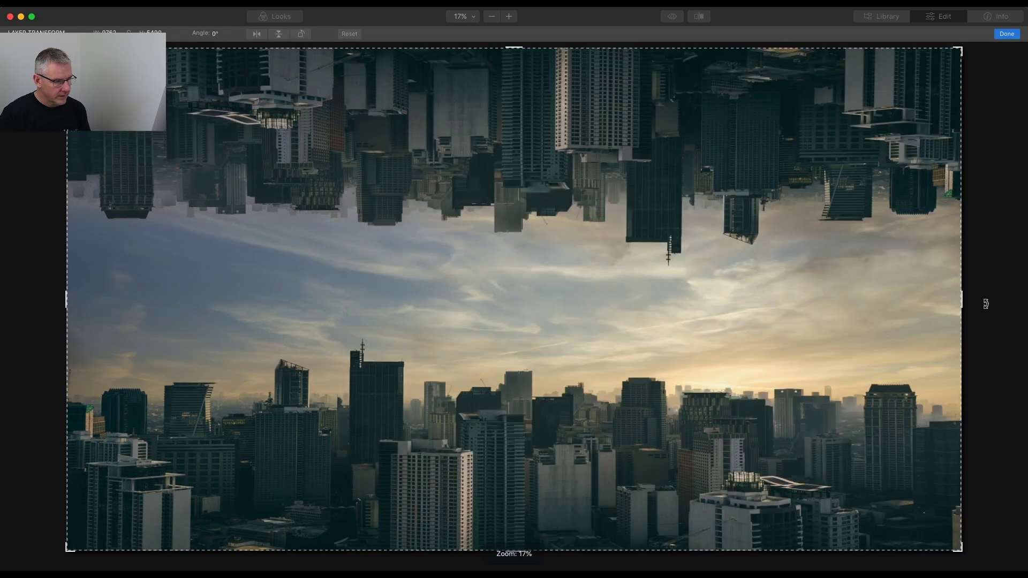
left_click_drag(989, 298, 983, 343)
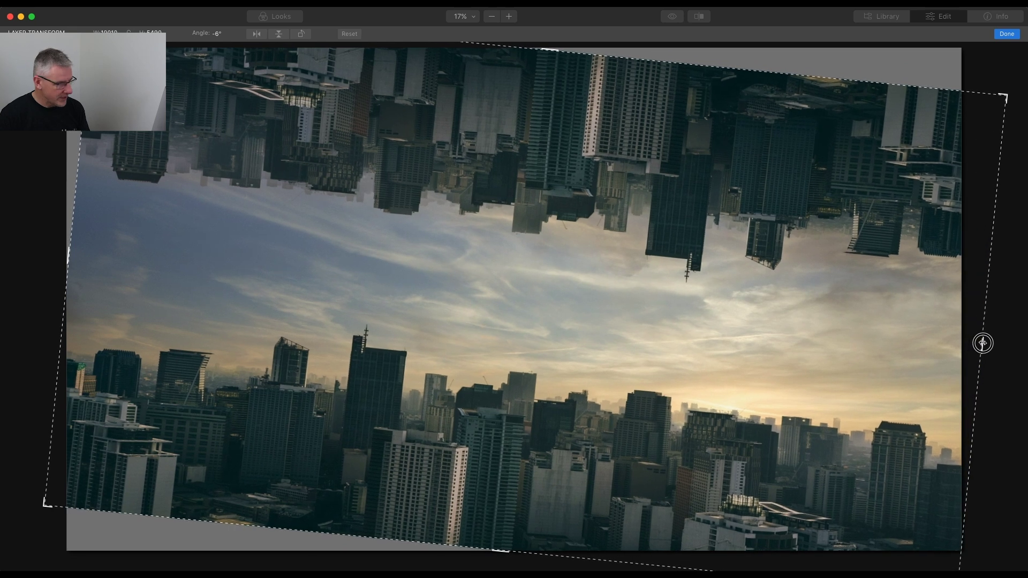
left_click_drag(68, 254, 42, 252)
left_click_drag(490, 550, 483, 565)
left_click_drag(540, 237, 537, 250)
left_click_drag(536, 68, 565, 9)
left_click(1013, 35)
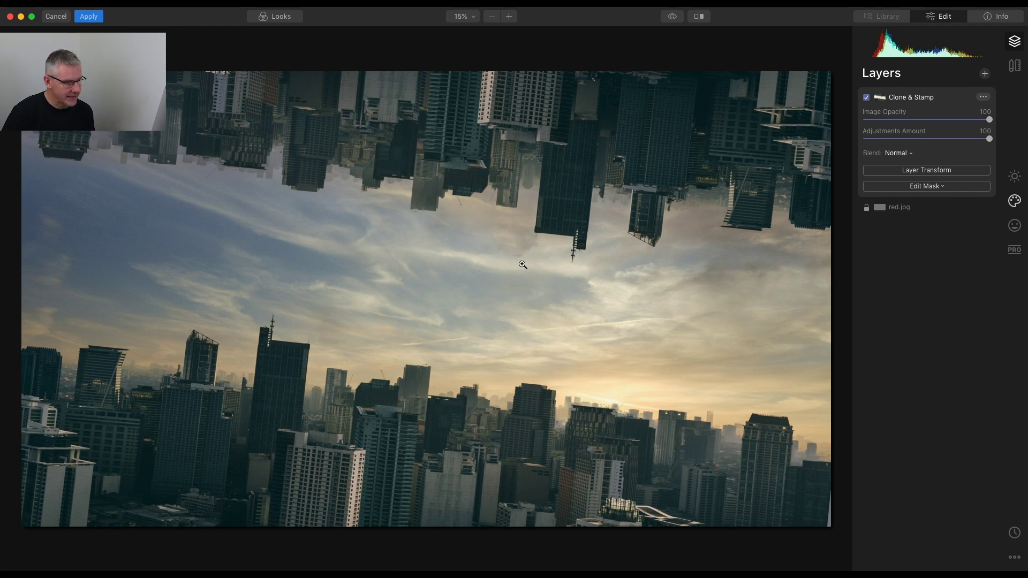
Add the photo of a man jumping over a lake as a new image layer above the Clone & Stamp layer
left_click(984, 73)
left_click(944, 100)
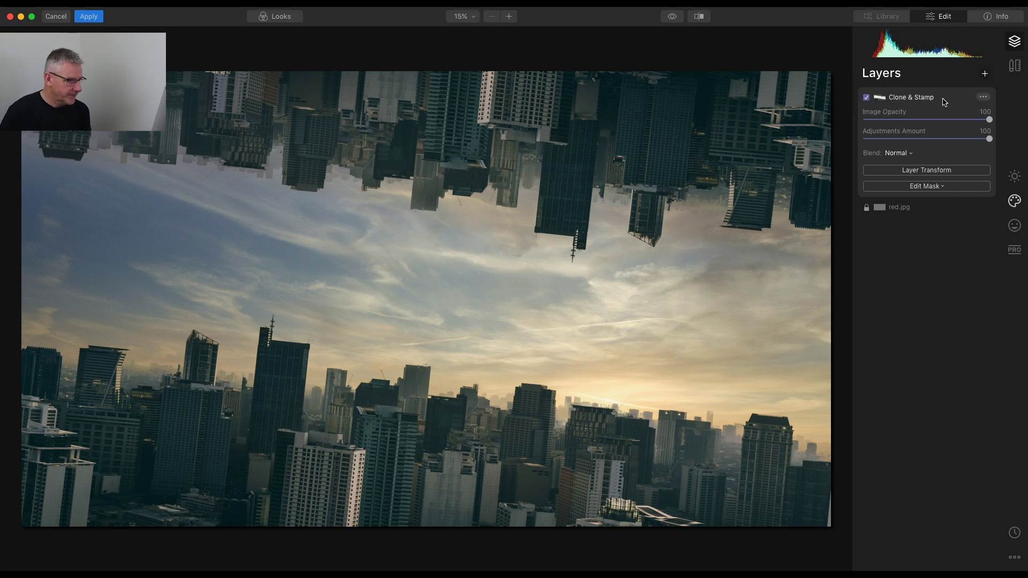
left_click(399, 83)
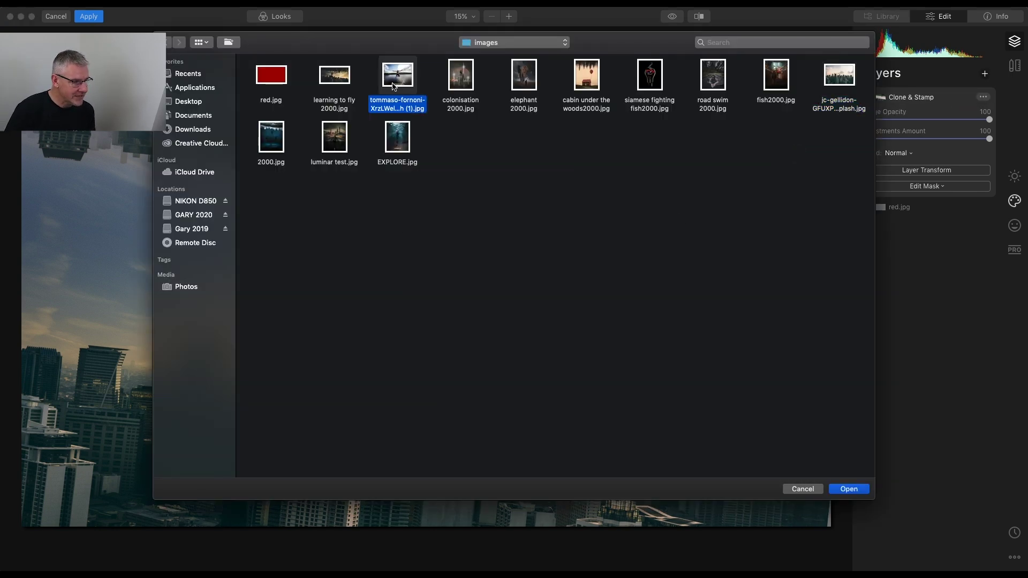
left_click(849, 490)
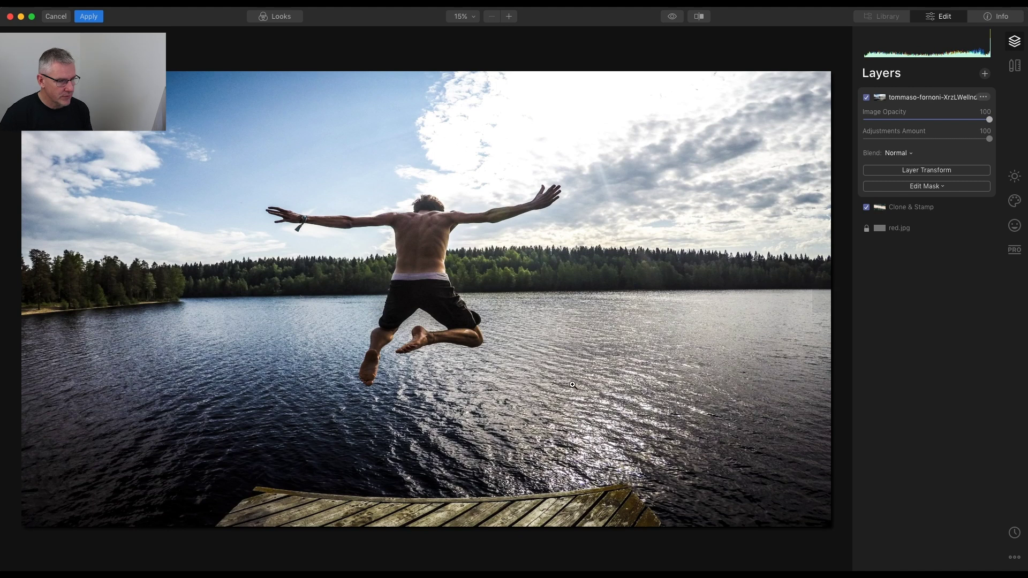
Rotate the jumping man layer to -7° with Layer Transform, enlarge it and shift it so the man sits left of centre
left_click(917, 172)
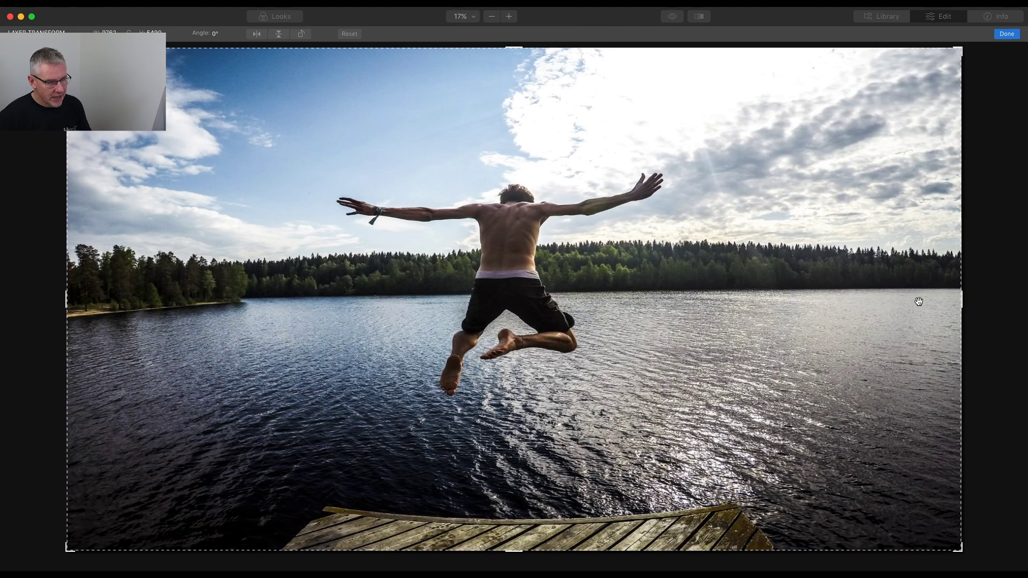
left_click_drag(959, 297, 748, 337)
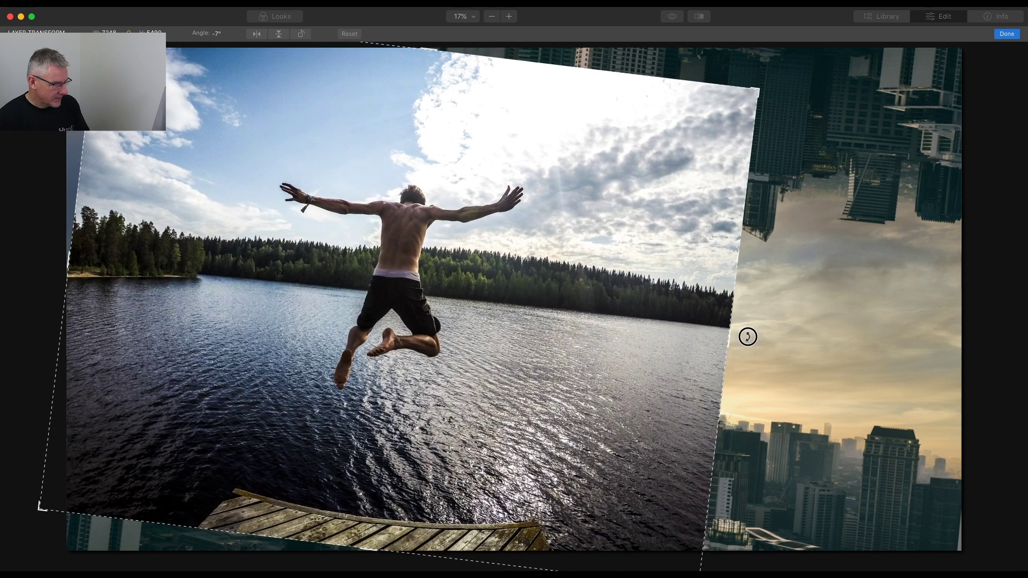
left_click_drag(757, 88, 860, 42)
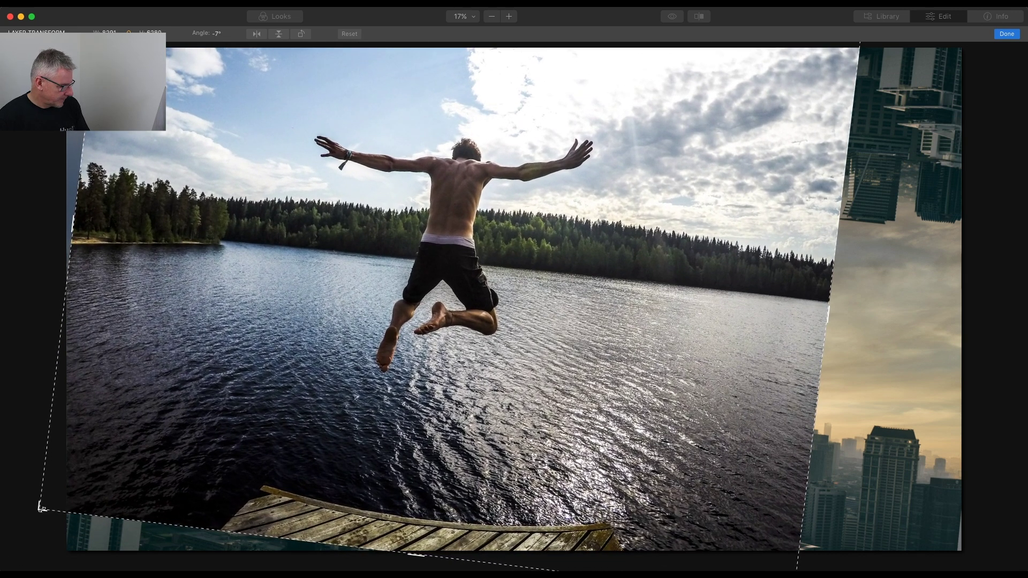
left_click_drag(39, 508, 2, 557)
left_click_drag(491, 365, 442, 421)
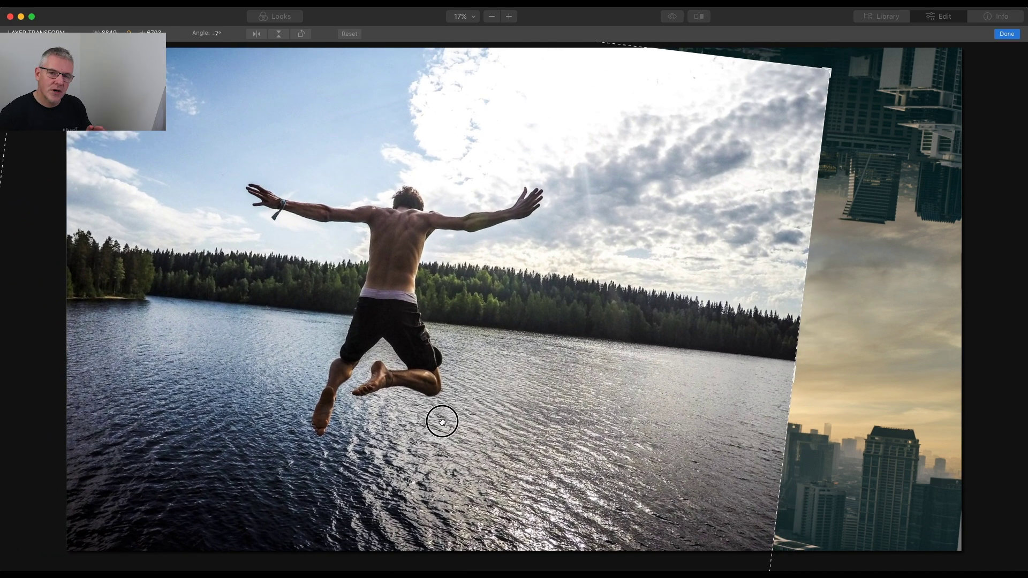
left_click_drag(834, 70, 844, 56)
mouse_move(460, 289)
left_mouse_down()
mouse_move(436, 305)
mouse_move(451, 286)
left_mouse_up()
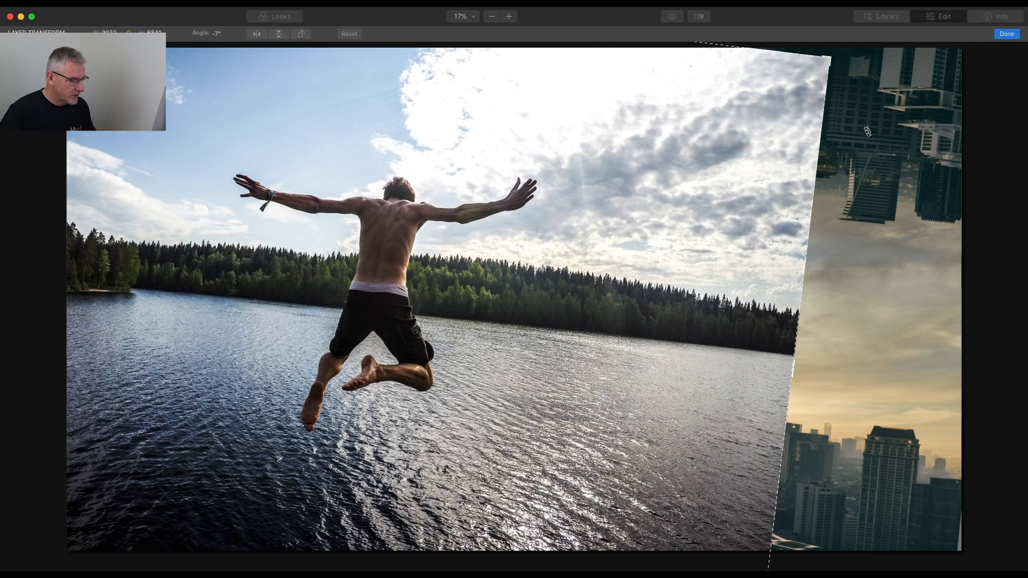
left_click(1007, 34)
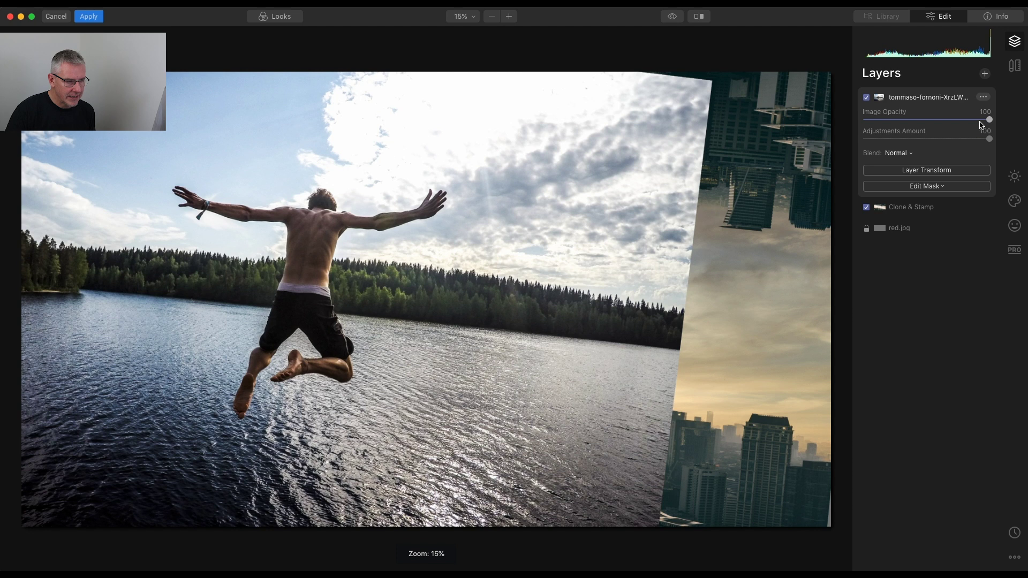
Lower the jumping man layer's image opacity to 48, then enlarge, reposition and tilt it slightly further clockwise over the skyline
left_click_drag(989, 120, 928, 122)
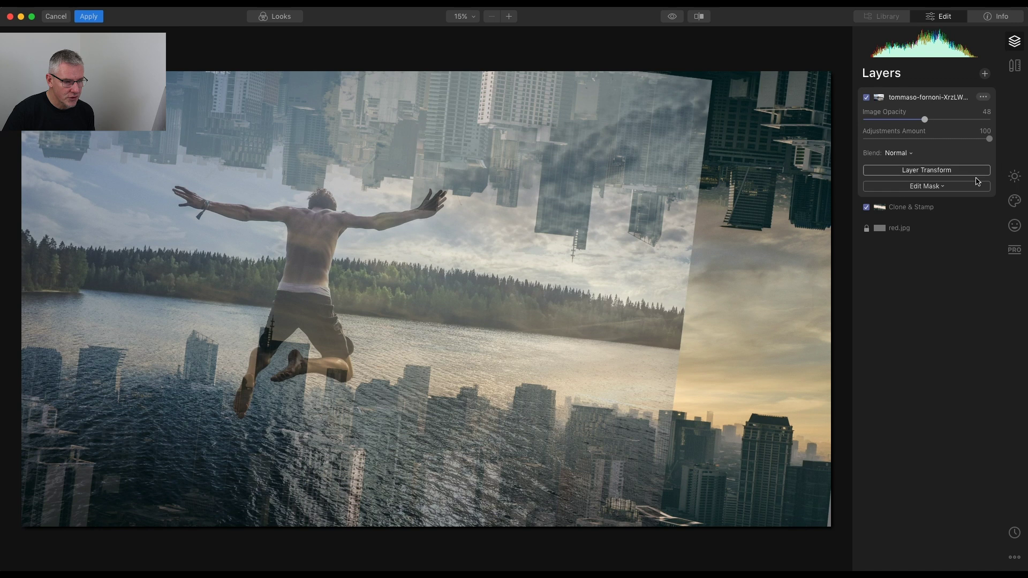
left_click(929, 170)
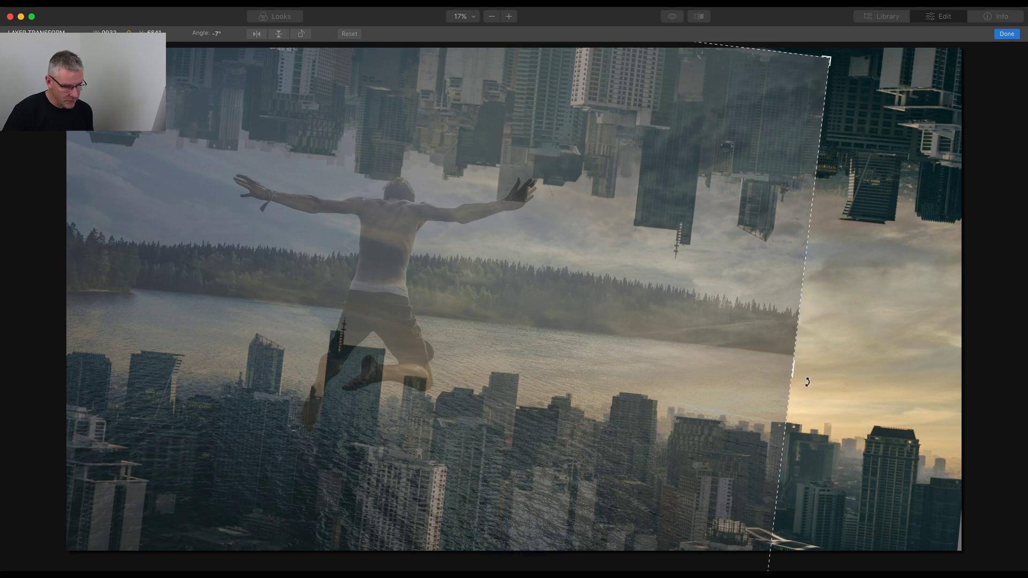
left_click_drag(795, 372, 937, 364)
left_click_drag(570, 327, 525, 340)
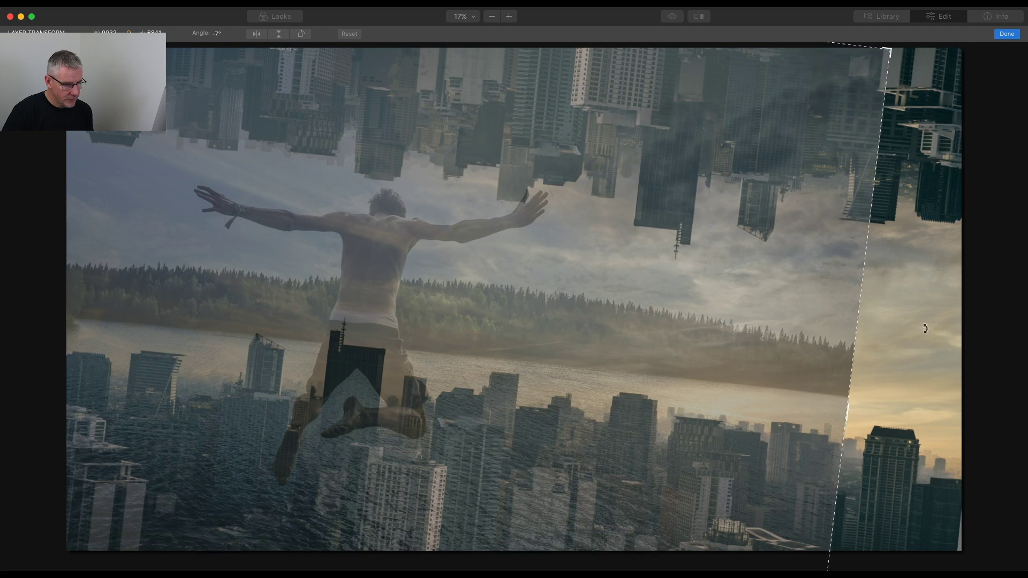
left_click_drag(897, 323, 895, 342)
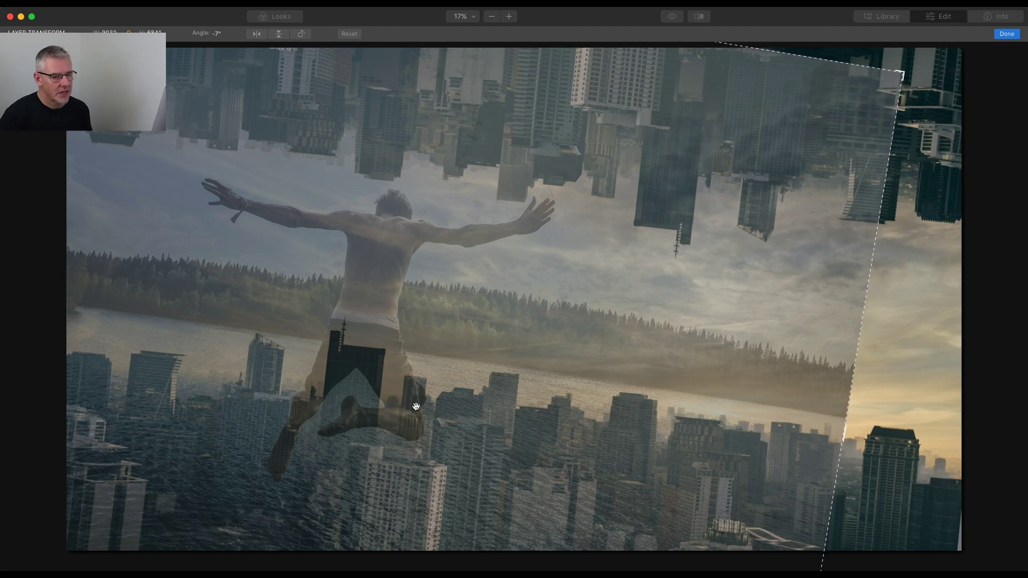
key("Return")
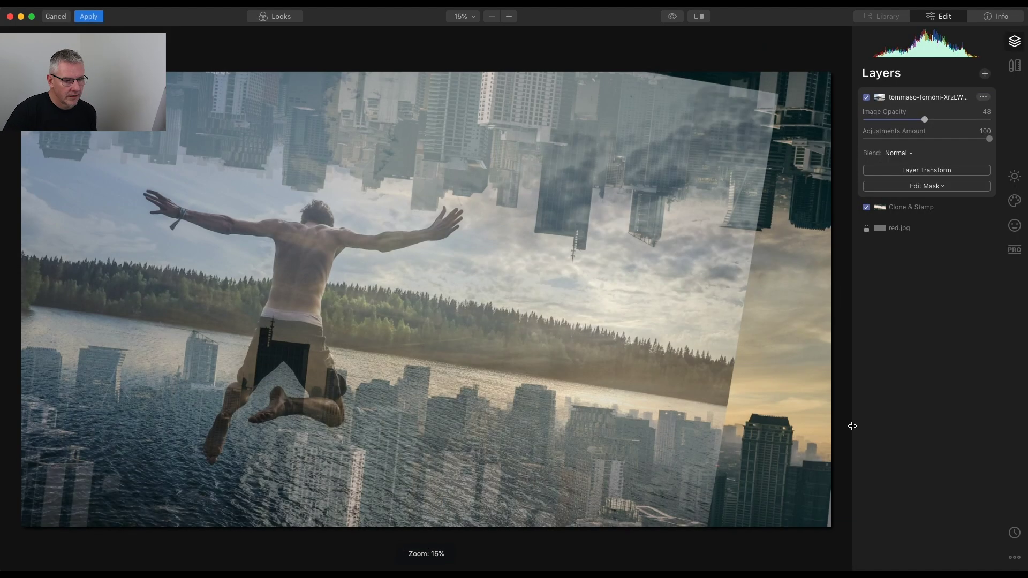
Hide the jumping man layer and stretch the Clone & Stamp layer slightly to cover the gap at the canvas's lower right corner
left_click(932, 212)
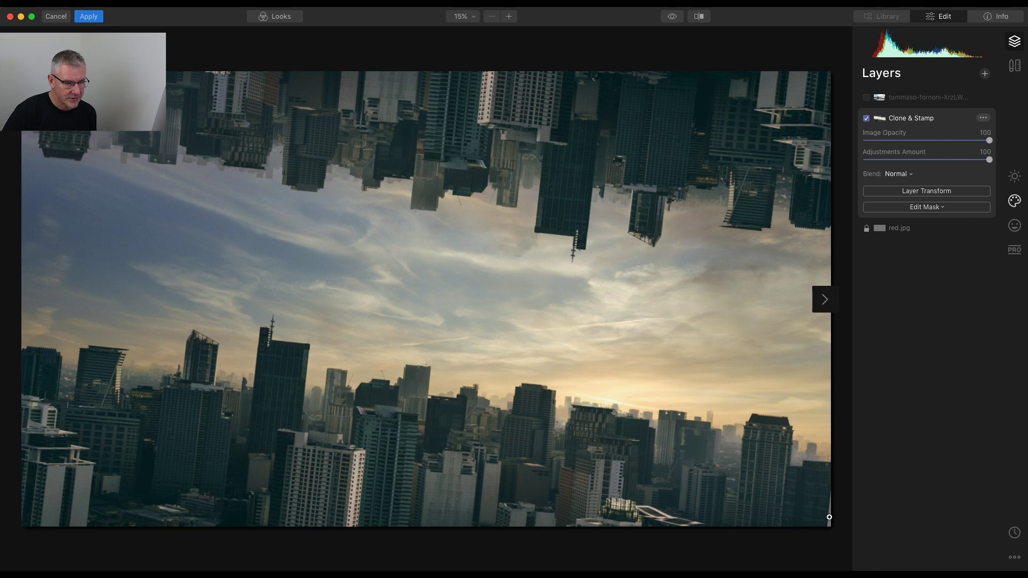
left_click(922, 193)
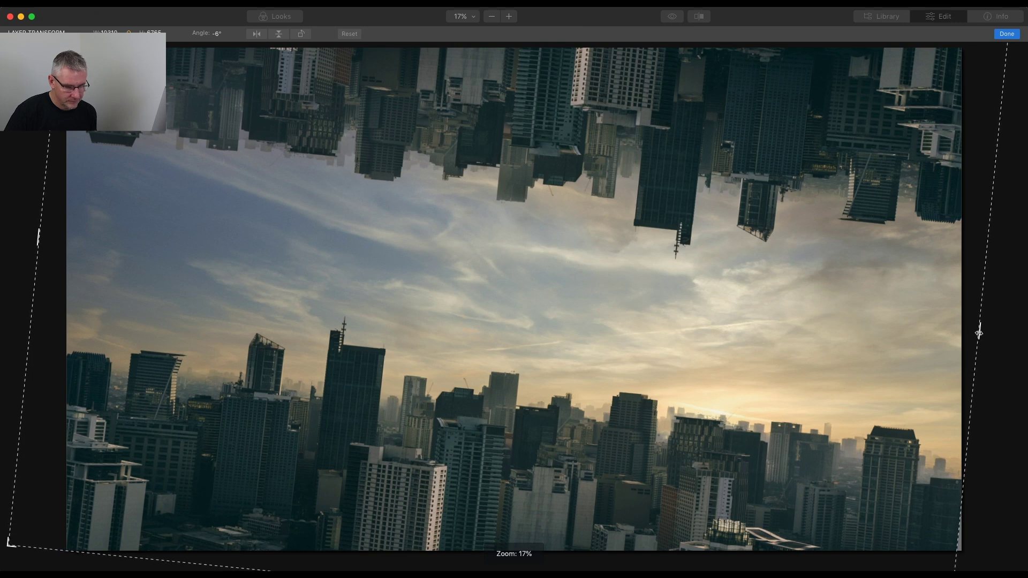
left_click_drag(979, 333, 987, 332)
left_click(1008, 34)
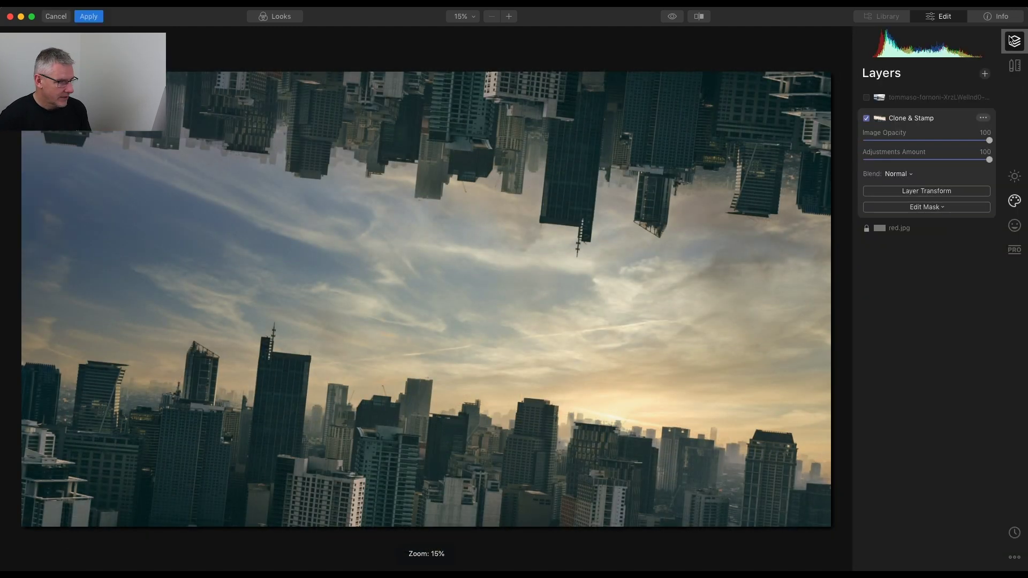
Show the jumping man layer at 100 opacity and brush a mask at 100% softness, starting at size 70, that keeps only the man's body
left_click(866, 98)
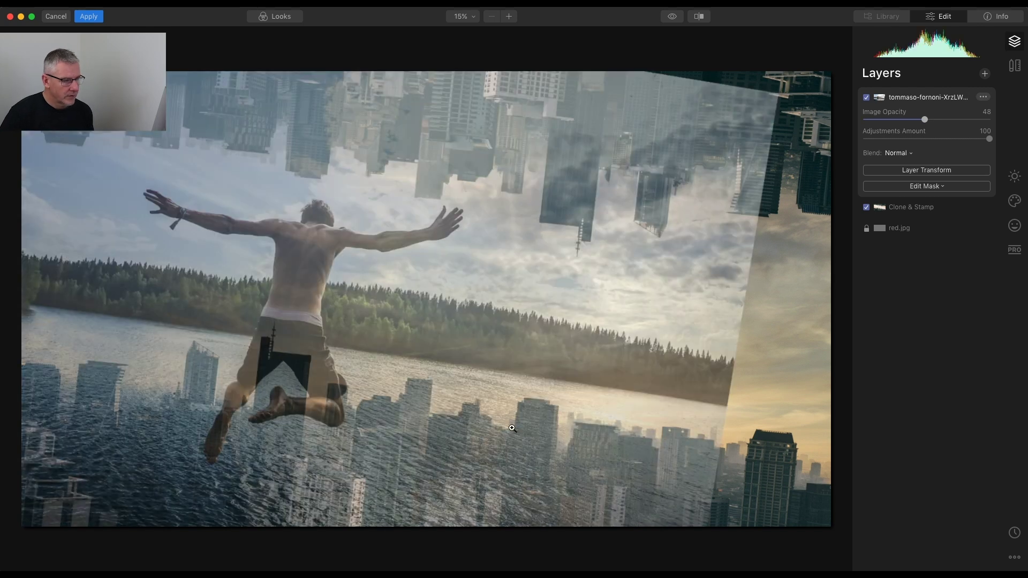
left_click_drag(924, 120, 990, 121)
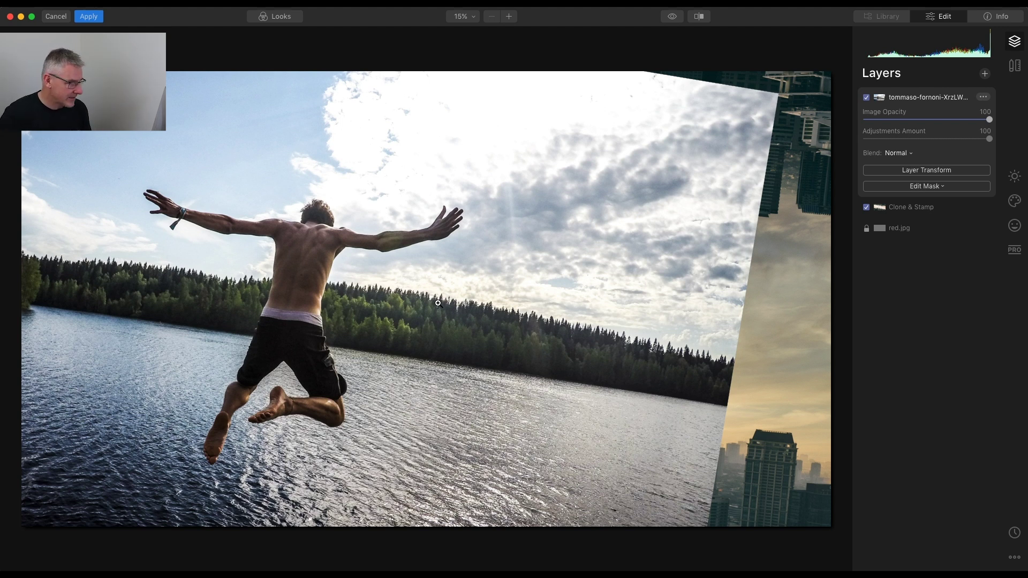
left_click(937, 186)
left_click(907, 202)
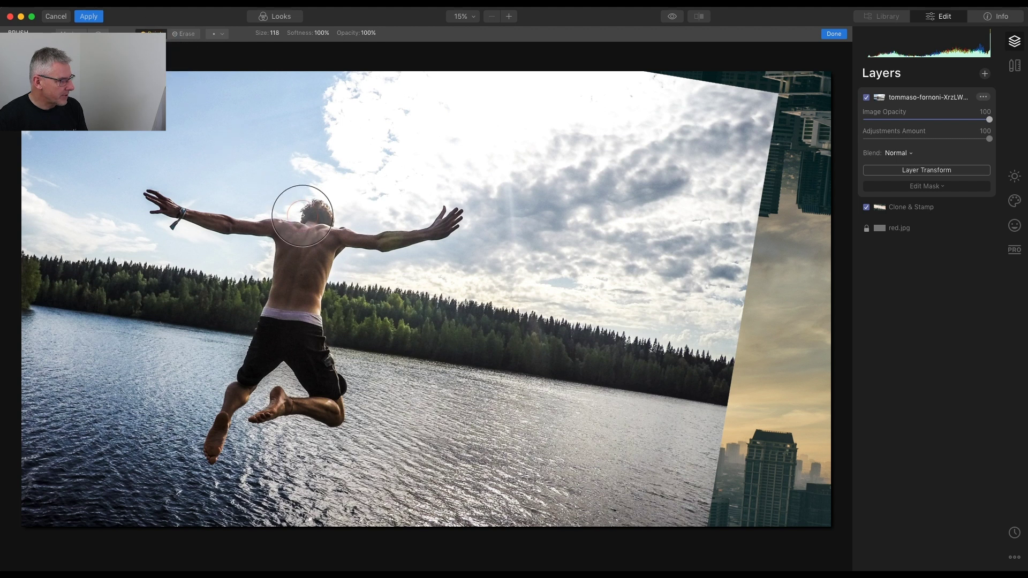
key("bracketleft")
key("bracketleft")
key("bracketleft")
key("bracketleft")
key("bracketleft")
key("bracketleft")
key("bracketleft")
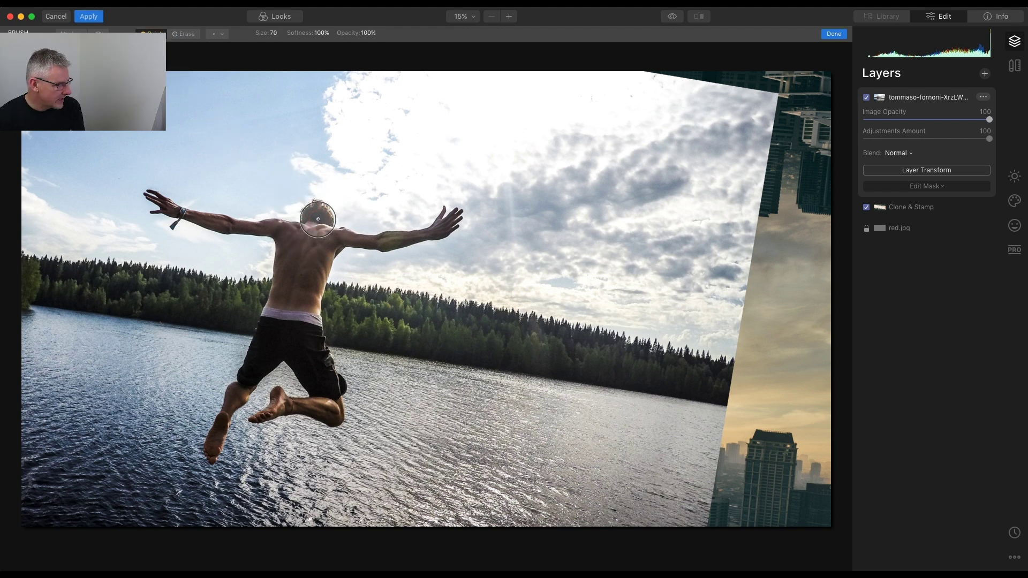
mouse_move(323, 223)
left_mouse_down()
mouse_move(414, 240)
mouse_move(398, 240)
mouse_move(445, 231)
mouse_move(455, 212)
mouse_move(452, 224)
mouse_move(392, 239)
mouse_move(320, 242)
mouse_move(192, 223)
mouse_move(148, 199)
mouse_move(288, 238)
mouse_move(280, 285)
mouse_move(288, 310)
mouse_move(310, 251)
mouse_move(312, 327)
mouse_move(324, 255)
mouse_move(312, 328)
mouse_move(333, 396)
mouse_move(311, 369)
mouse_move(322, 398)
mouse_move(290, 355)
mouse_move(336, 416)
mouse_move(295, 414)
mouse_move(278, 400)
mouse_move(249, 421)
mouse_move(266, 406)
mouse_move(225, 413)
mouse_move(244, 375)
mouse_move(204, 451)
mouse_move(294, 243)
mouse_move(344, 243)
mouse_move(316, 202)
mouse_move(340, 413)
mouse_move(271, 408)
mouse_move(222, 432)
mouse_move(220, 389)
mouse_move(271, 271)
mouse_move(230, 229)
mouse_move(152, 199)
mouse_move(247, 230)
mouse_move(283, 230)
mouse_move(311, 214)
mouse_move(323, 247)
left_mouse_up()
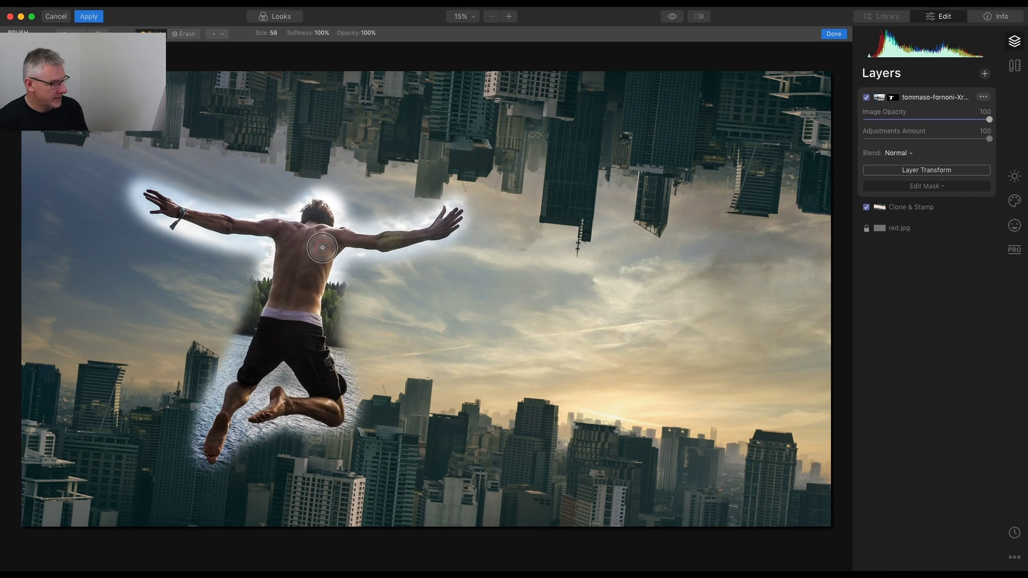
Examine the mask edges around the man's head, arm and outstretched hand at 100% zoom
key("super+equal")
key("super+equal")
key("super+equal")
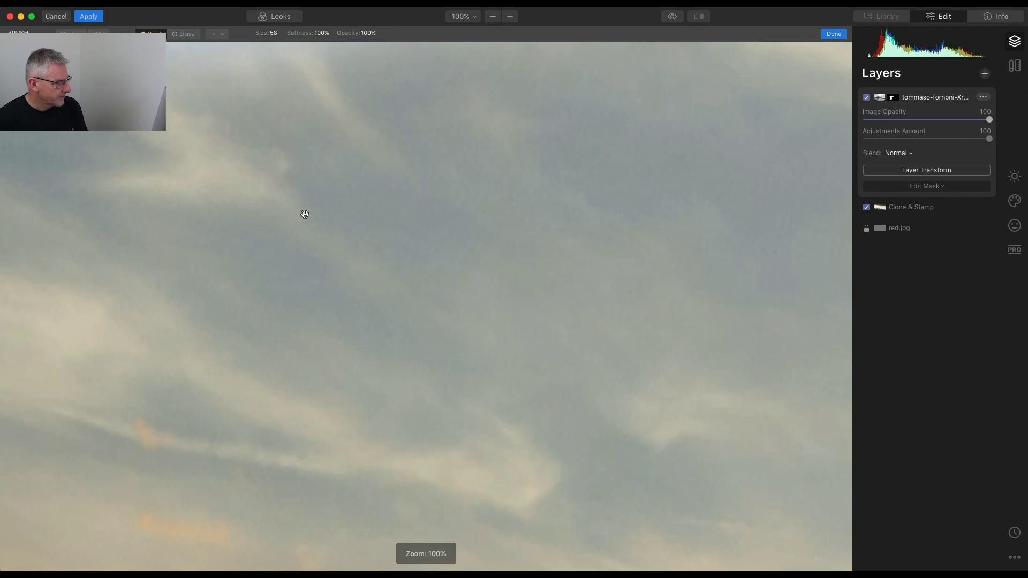
left_click_drag(304, 214, 621, 423)
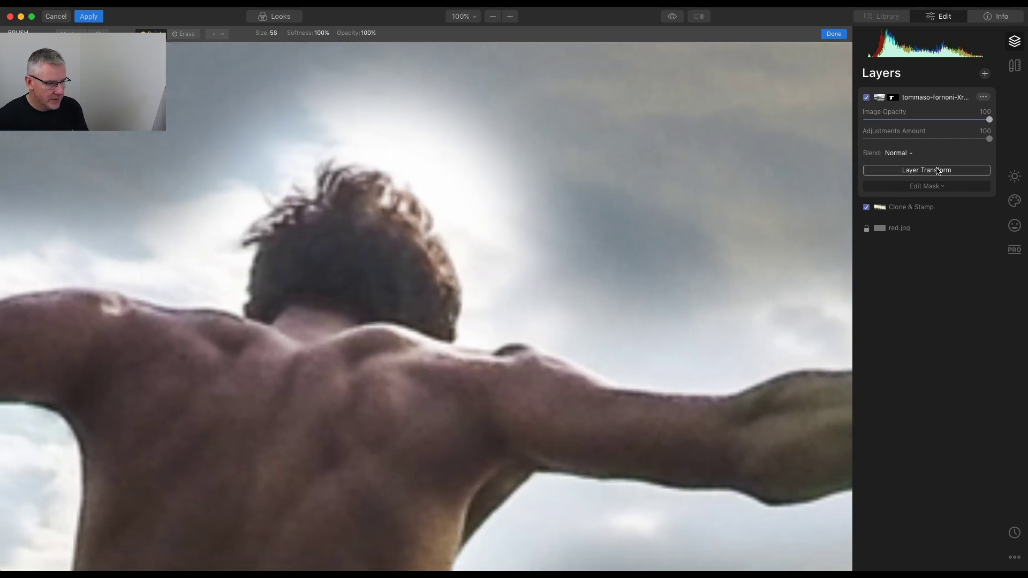
left_click(937, 187)
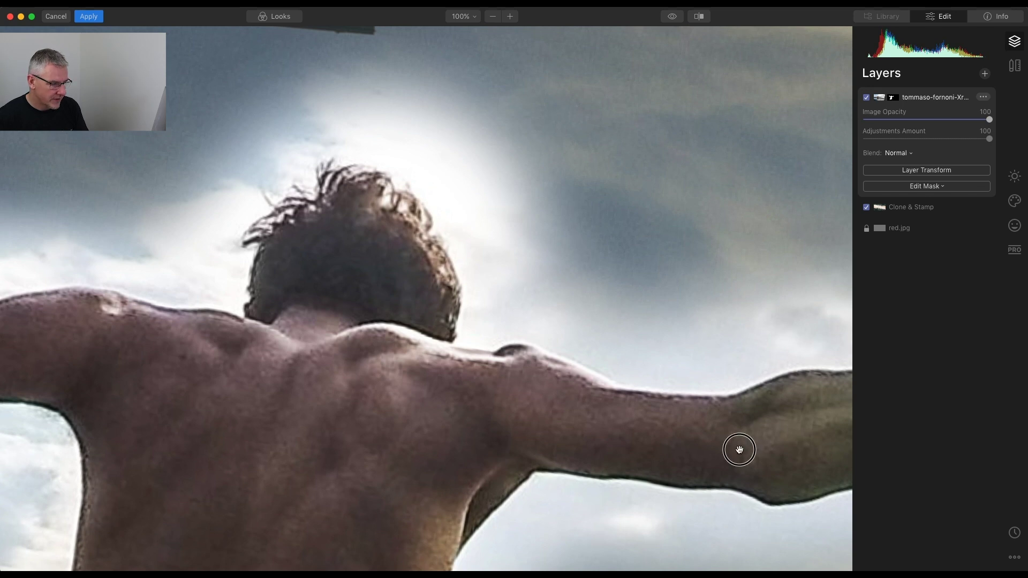
left_click_drag(739, 447, 374, 360)
left_click_drag(770, 289, 588, 360)
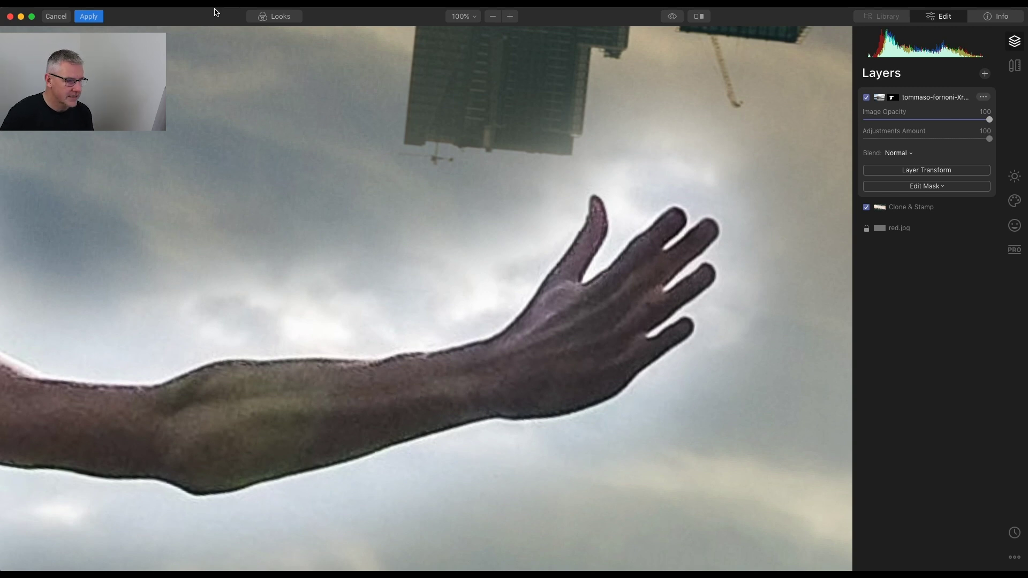
left_click_drag(175, 398, 764, 422)
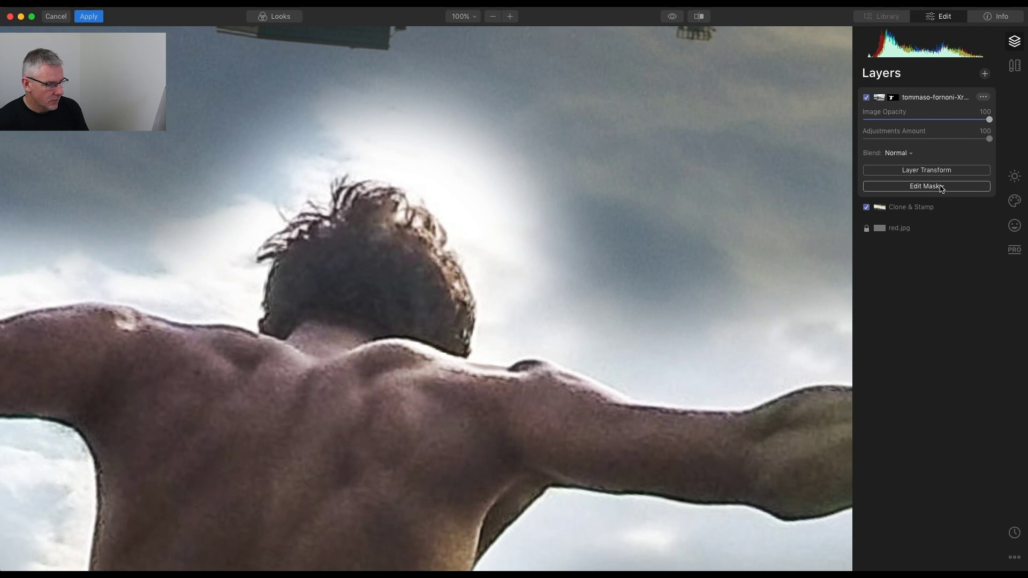
scroll(628, 356, "right", 10)
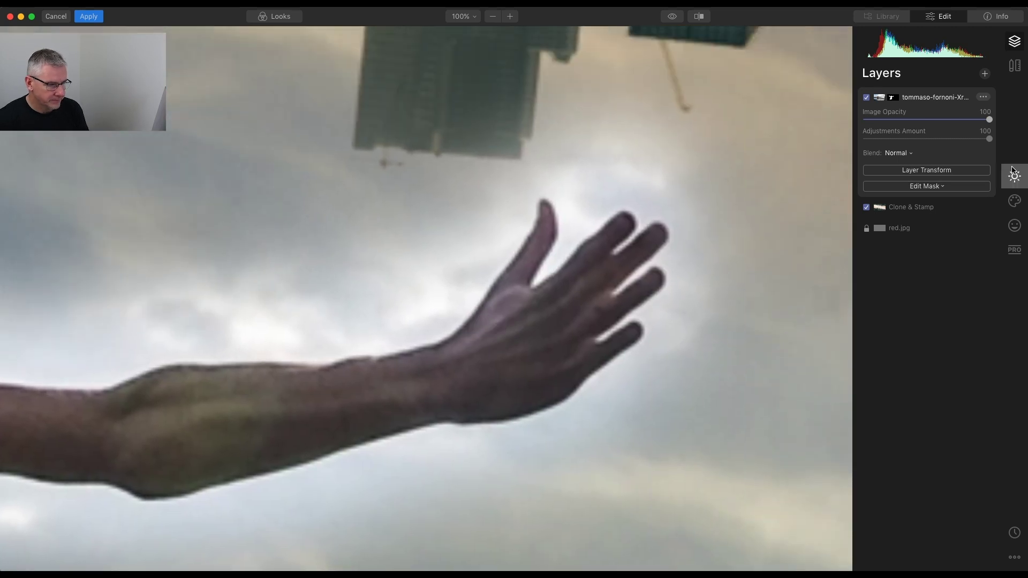
Reopen the jumping man layer's brush mask and set the brush to Erase with 28% softness
left_click(945, 186)
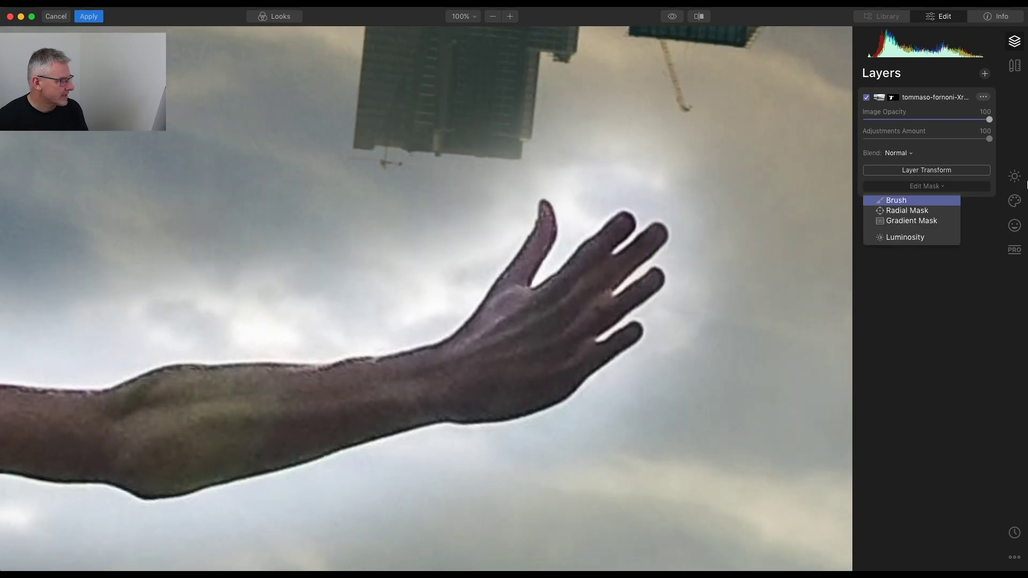
key("Return")
left_click(189, 33)
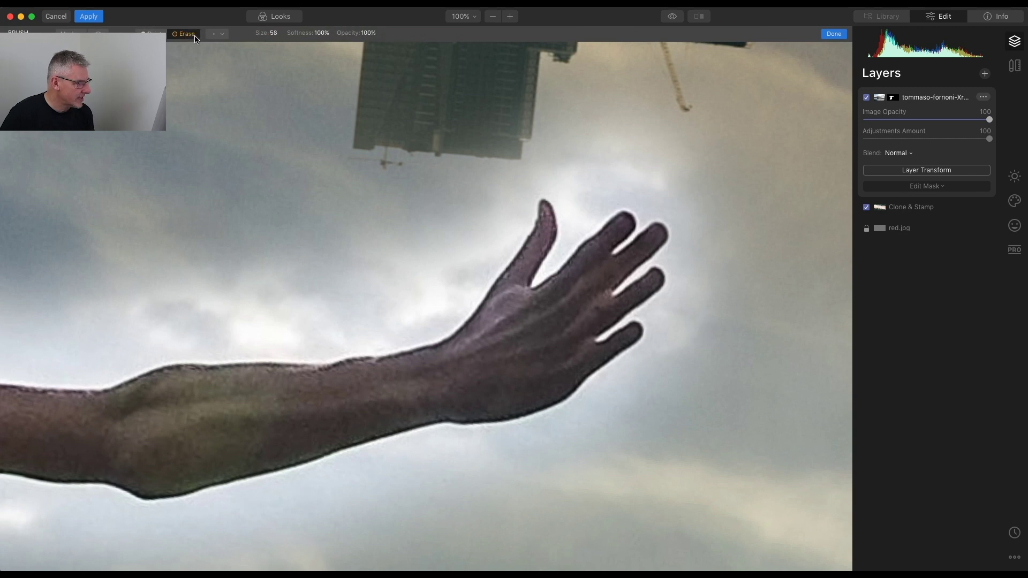
left_click(322, 33)
left_click_drag(321, 46, 299, 45)
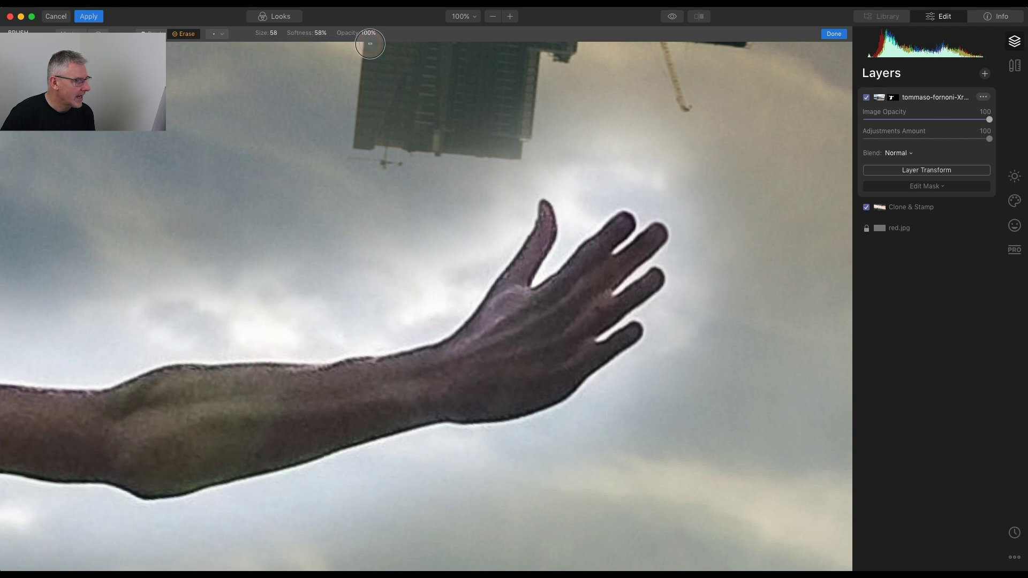
left_click(319, 33)
left_click_drag(321, 45, 309, 46)
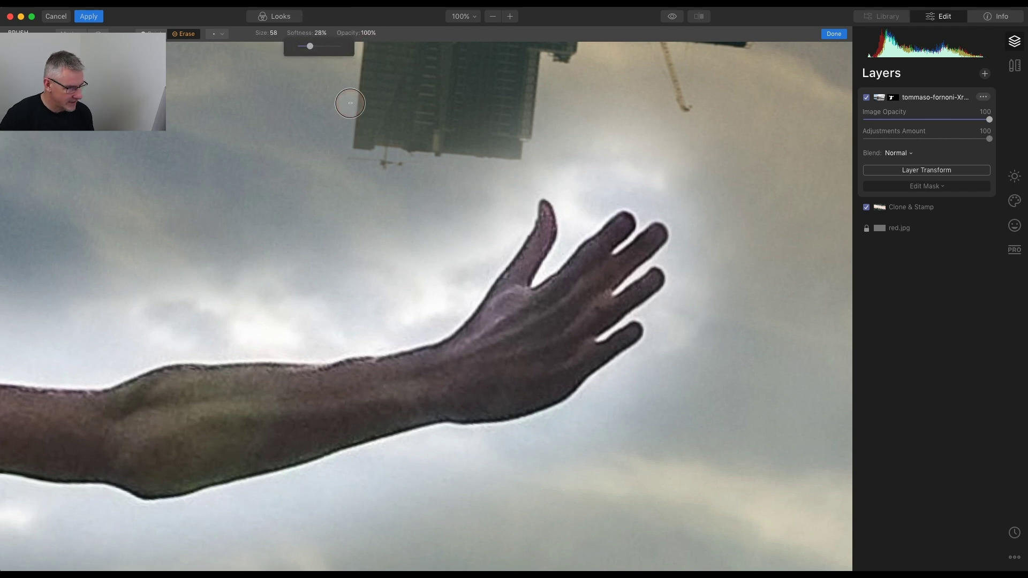
Erase a strip of mask above the fingers at size 58 and clear the gap between the two lowest fingers at size 10
left_click_drag(574, 184, 658, 183)
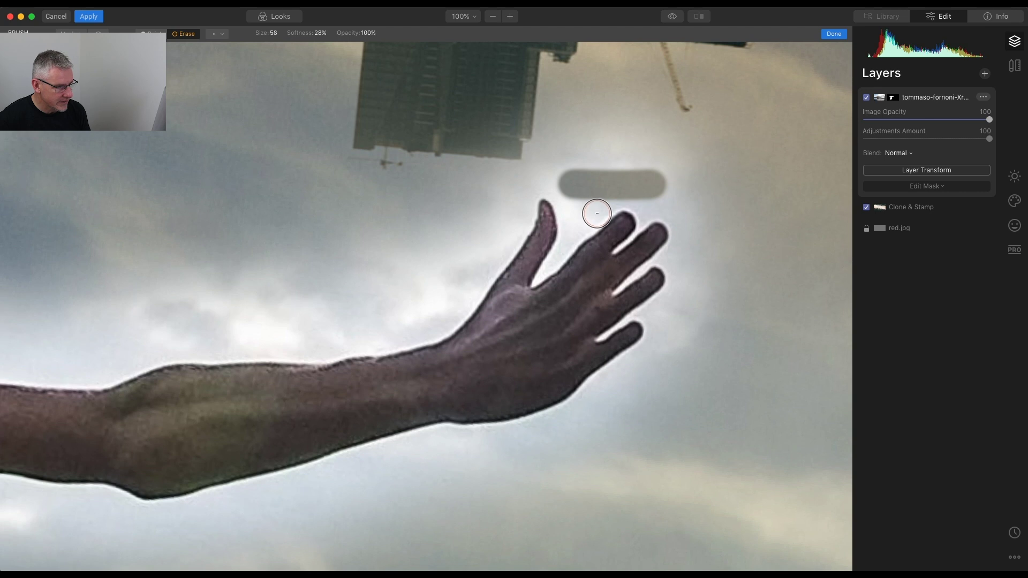
key("bracketleft")
key("bracketleft")
key("bracketleft")
key("bracketleft")
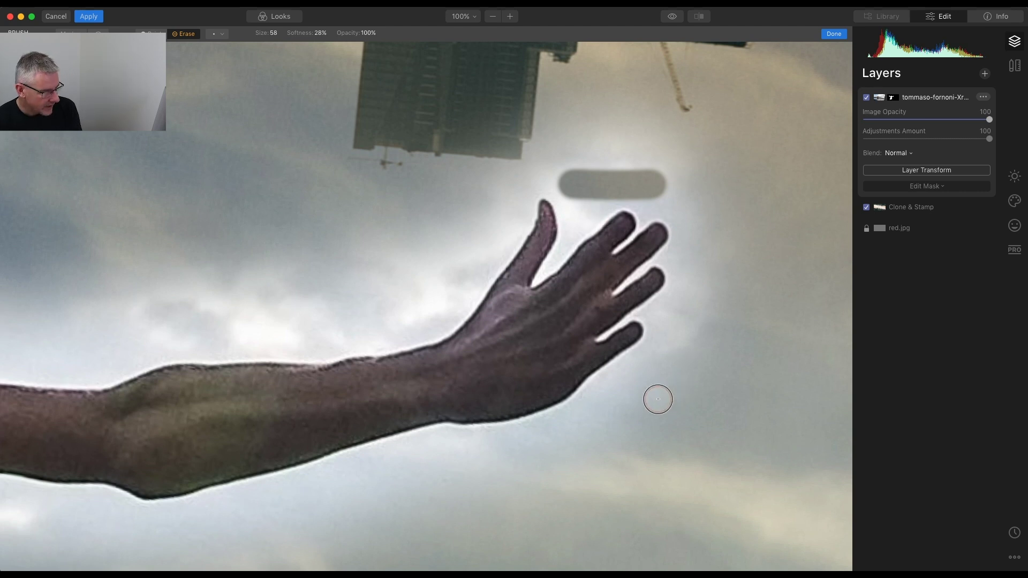
key("bracketleft")
key("bracketleft")
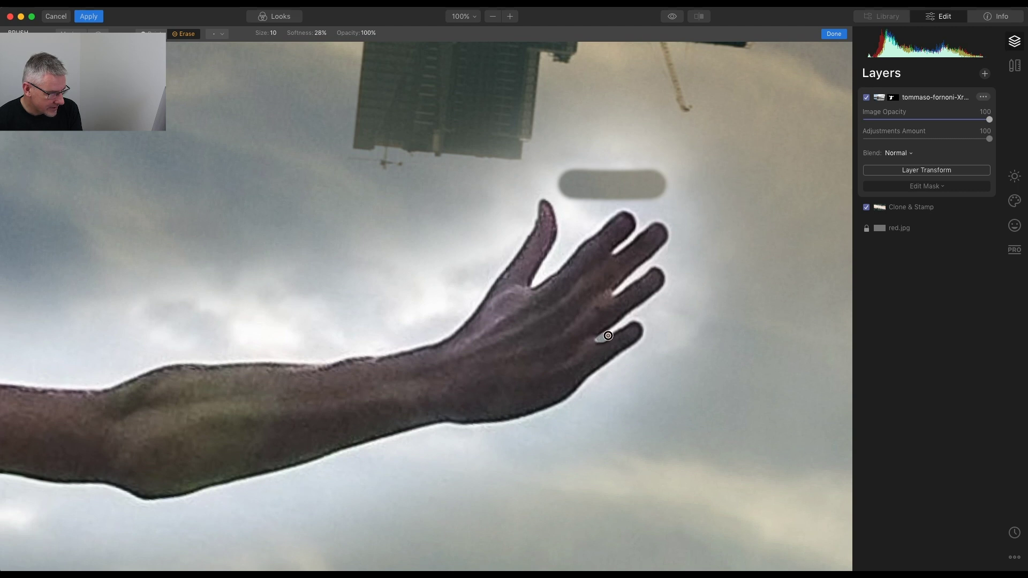
left_click_drag(624, 326, 647, 314)
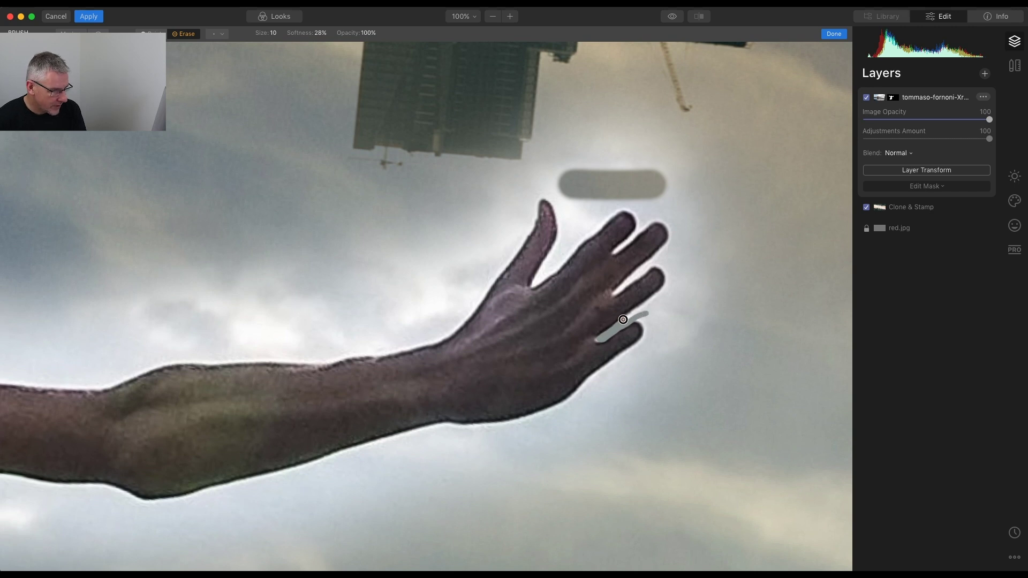
left_click_drag(630, 314, 643, 312)
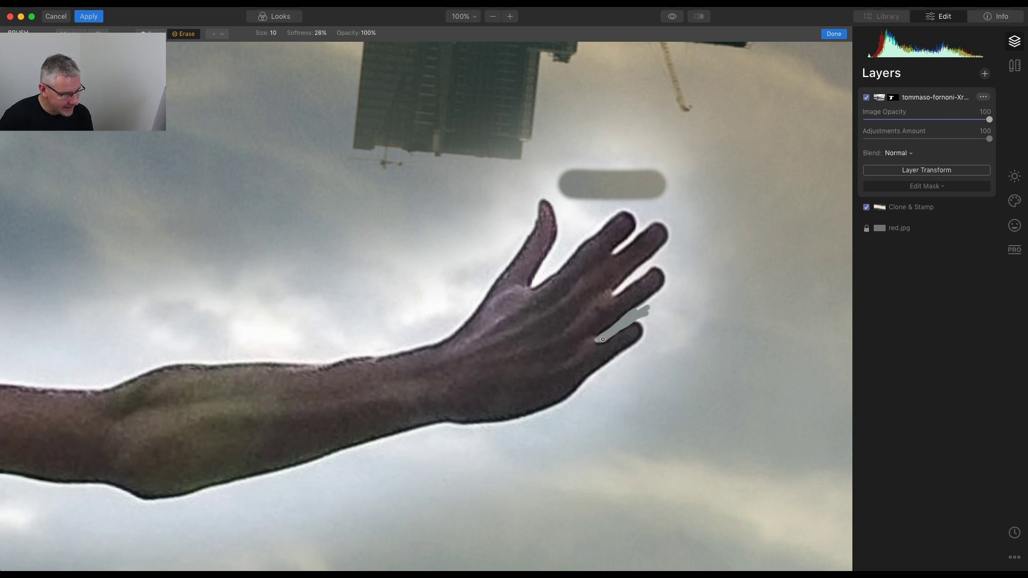
left_click_drag(599, 340, 635, 320)
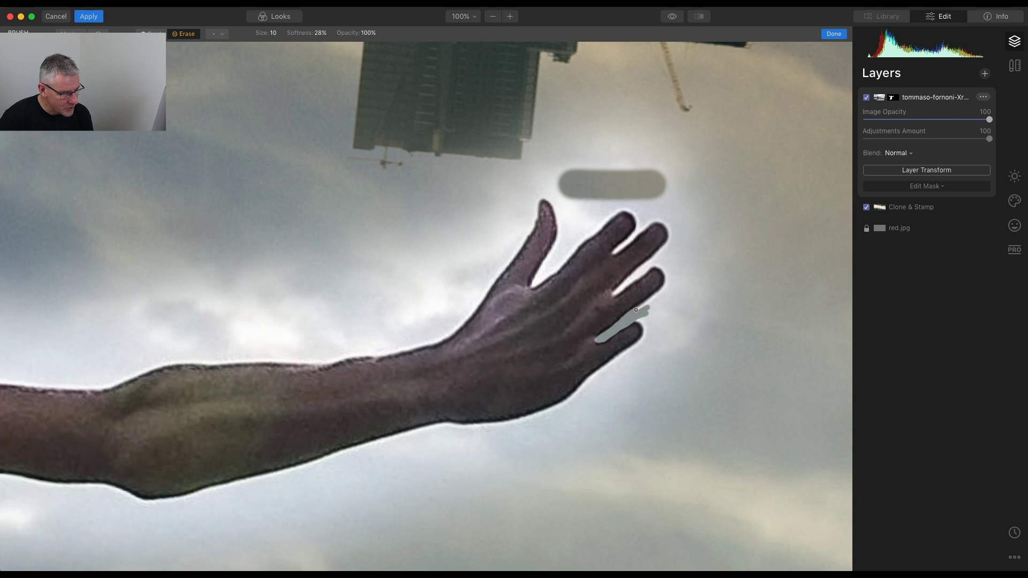
left_click_drag(656, 295, 636, 319)
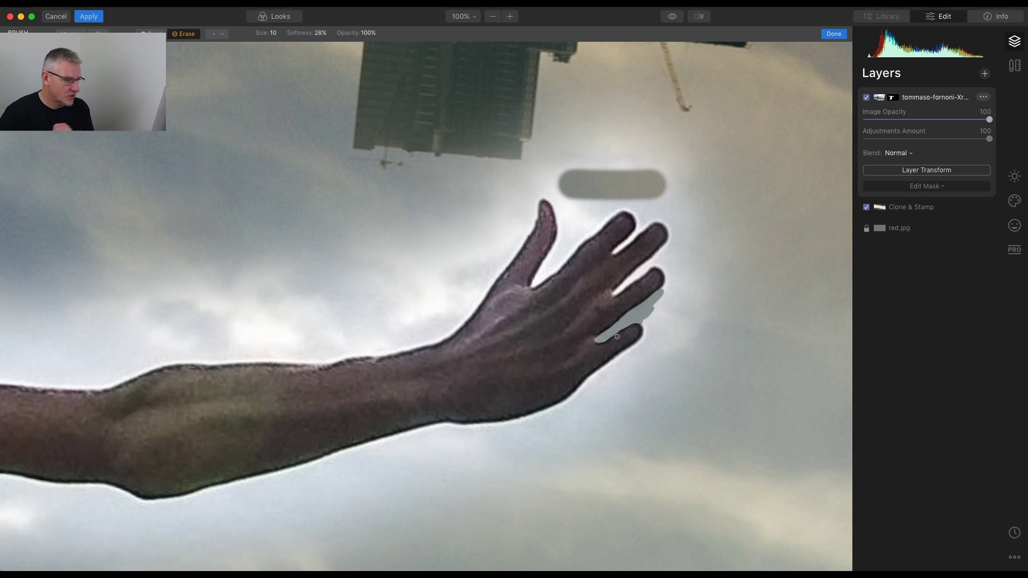
Set the eraser softness to 55% and erase the bright sky along the underside of the lowest finger
left_click(308, 33)
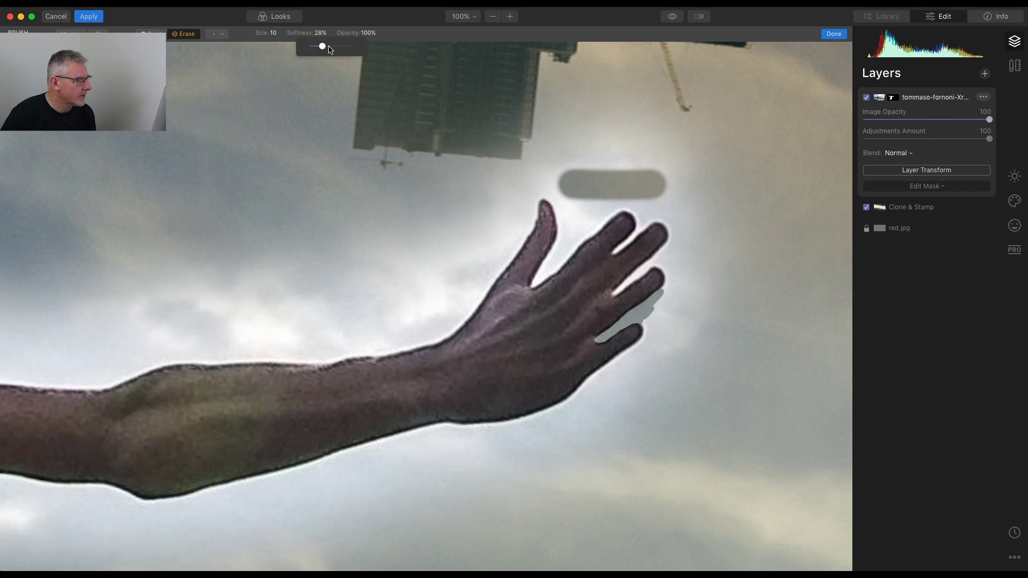
left_click_drag(325, 47, 332, 46)
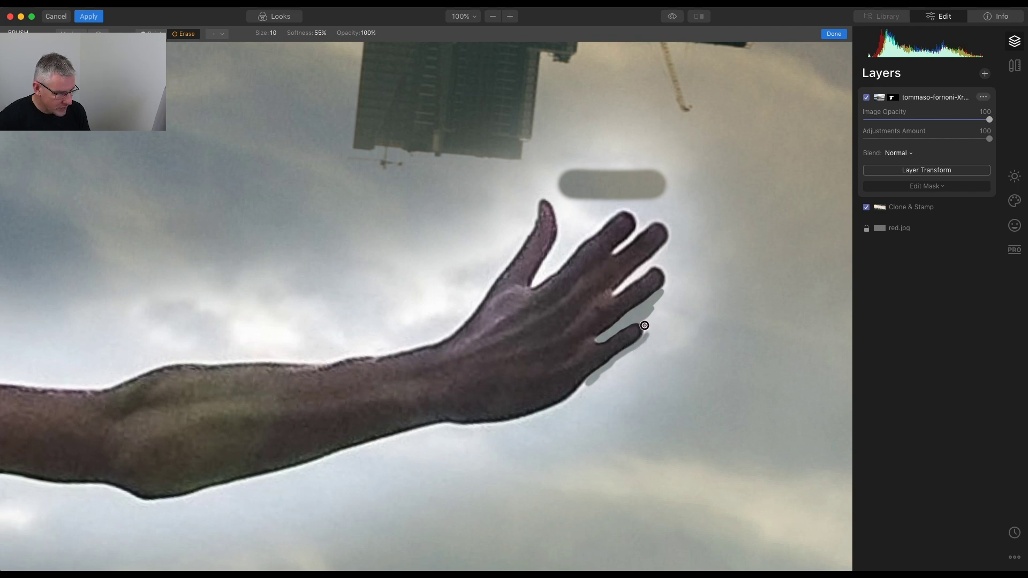
mouse_move(643, 341)
left_mouse_down()
mouse_move(612, 379)
mouse_move(636, 354)
mouse_move(598, 382)
left_mouse_up()
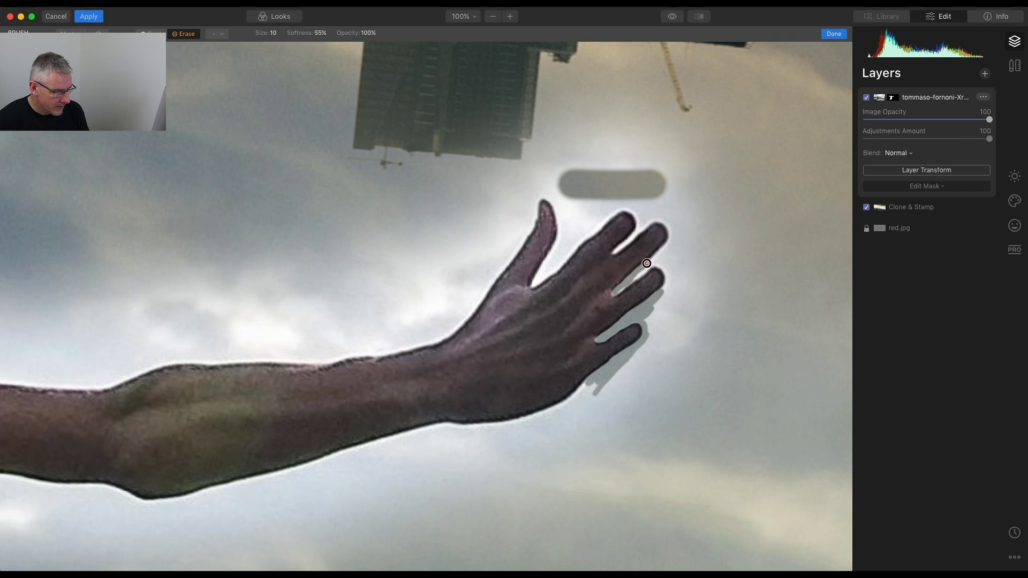
Erase the bright sky around the remaining fingertips, between the fingers, and between the index finger and thumb
mouse_move(668, 244)
left_mouse_down()
mouse_move(677, 225)
mouse_move(690, 250)
left_mouse_up()
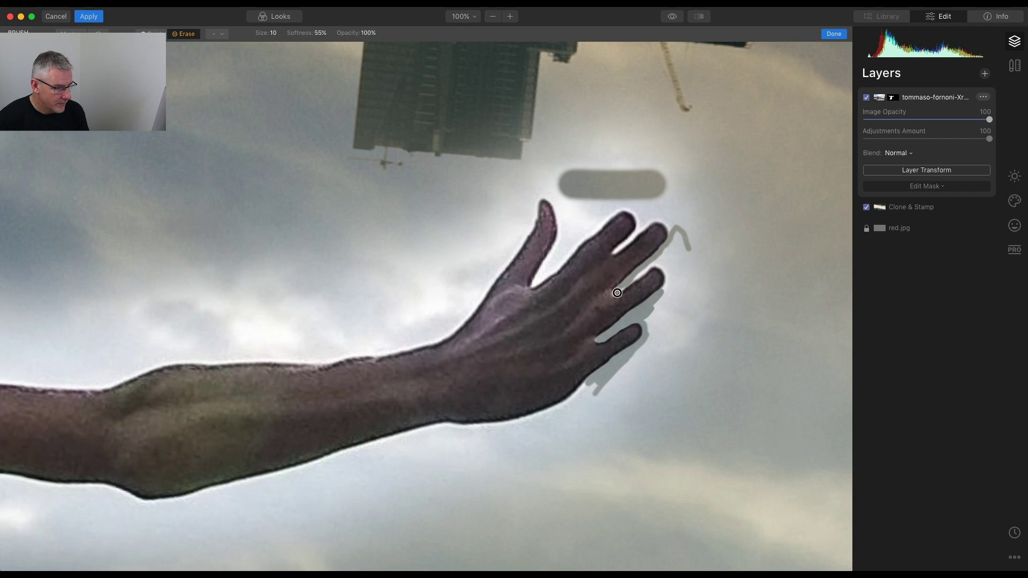
left_click_drag(640, 277, 689, 250)
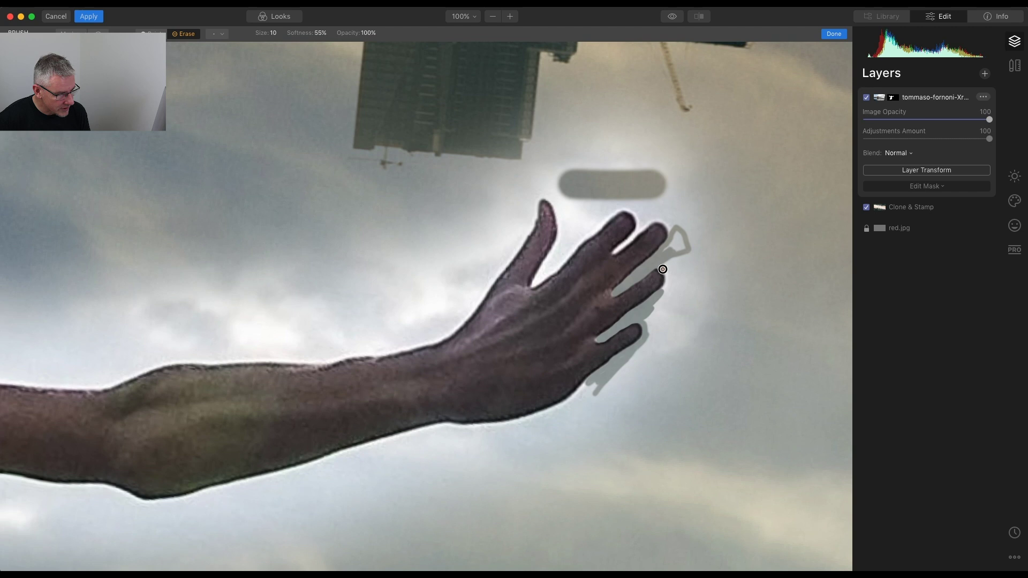
mouse_move(664, 284)
left_mouse_down()
mouse_move(662, 298)
mouse_move(666, 255)
mouse_move(683, 242)
mouse_move(671, 246)
mouse_move(680, 230)
mouse_move(680, 239)
left_mouse_up()
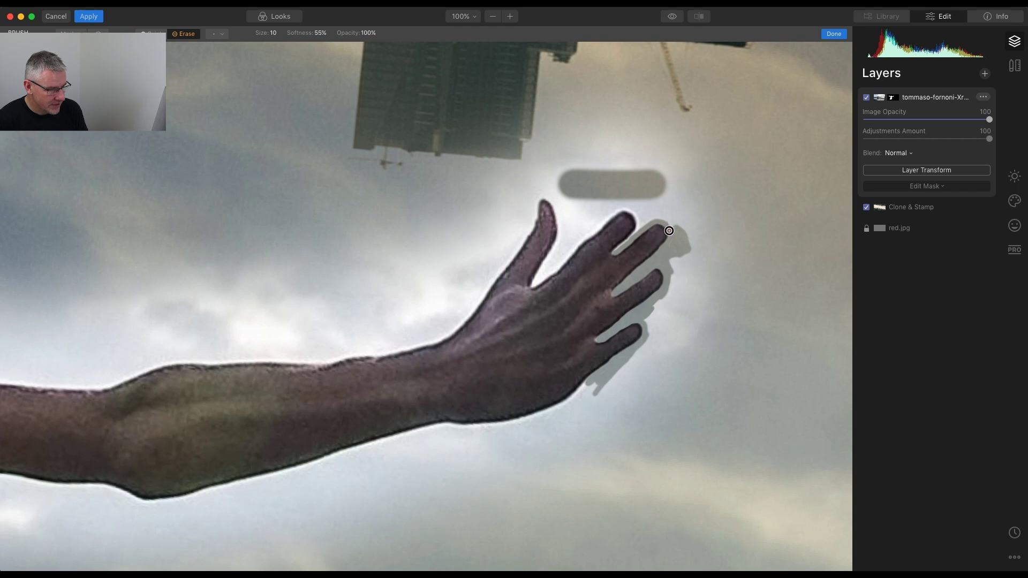
left_click_drag(666, 222, 647, 232)
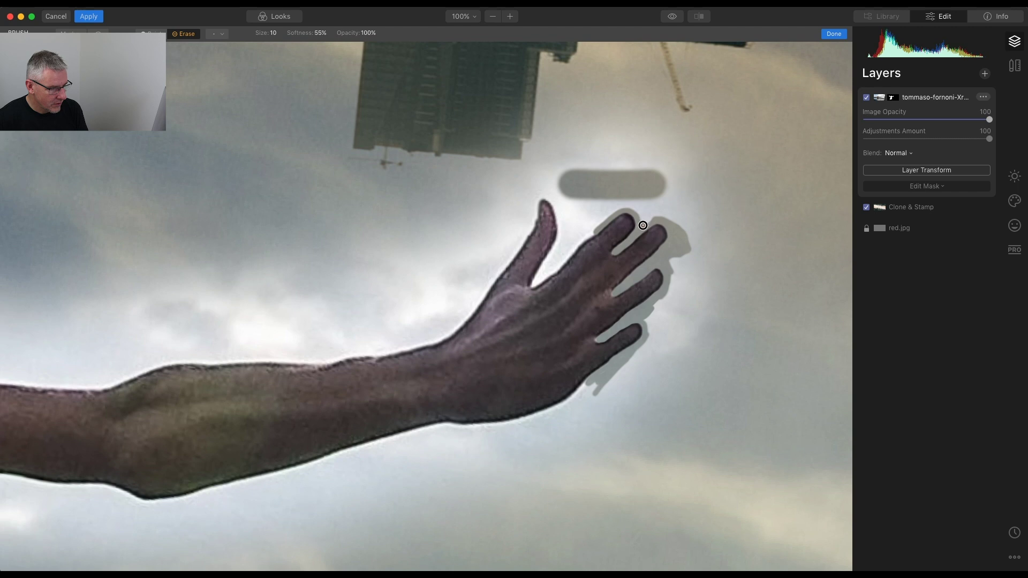
mouse_move(621, 209)
left_mouse_down()
mouse_move(653, 216)
mouse_move(633, 210)
mouse_move(644, 228)
left_mouse_up()
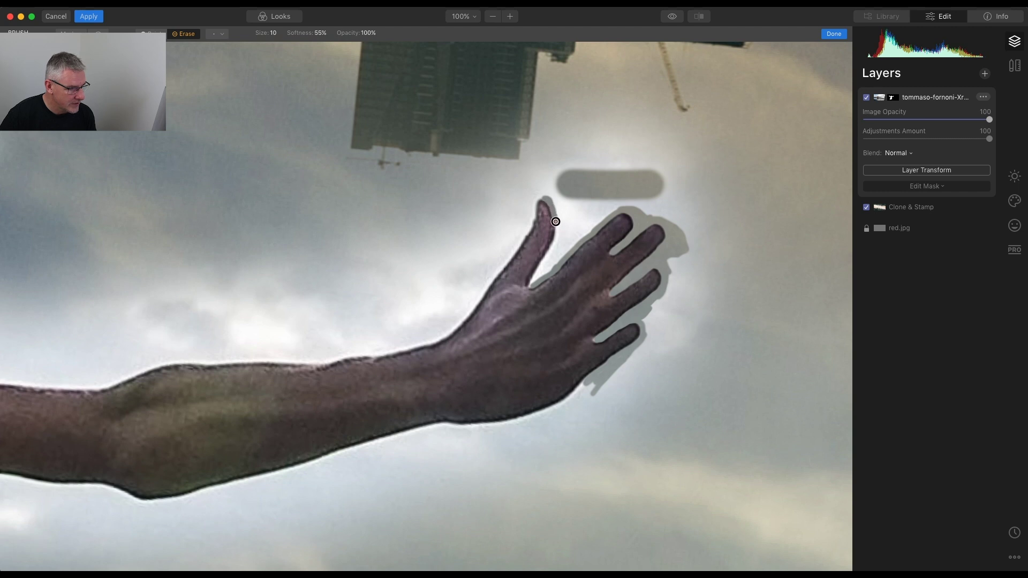
left_click_drag(557, 229, 555, 245)
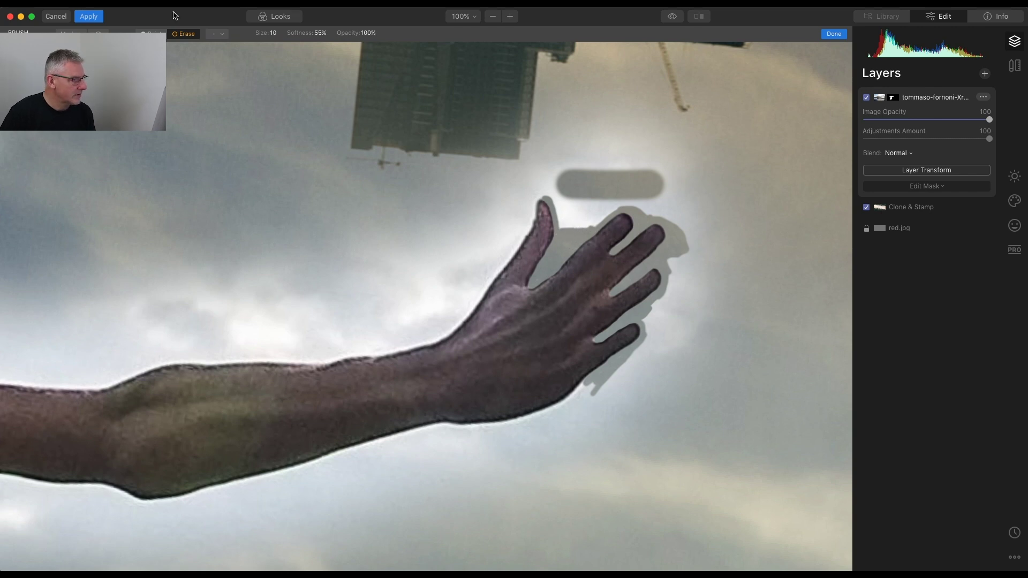
Set the eraser to 0% softness and size 58, and erase a wider band of sky around the outstretched hand
left_click(319, 33)
left_click_drag(323, 46, 299, 46)
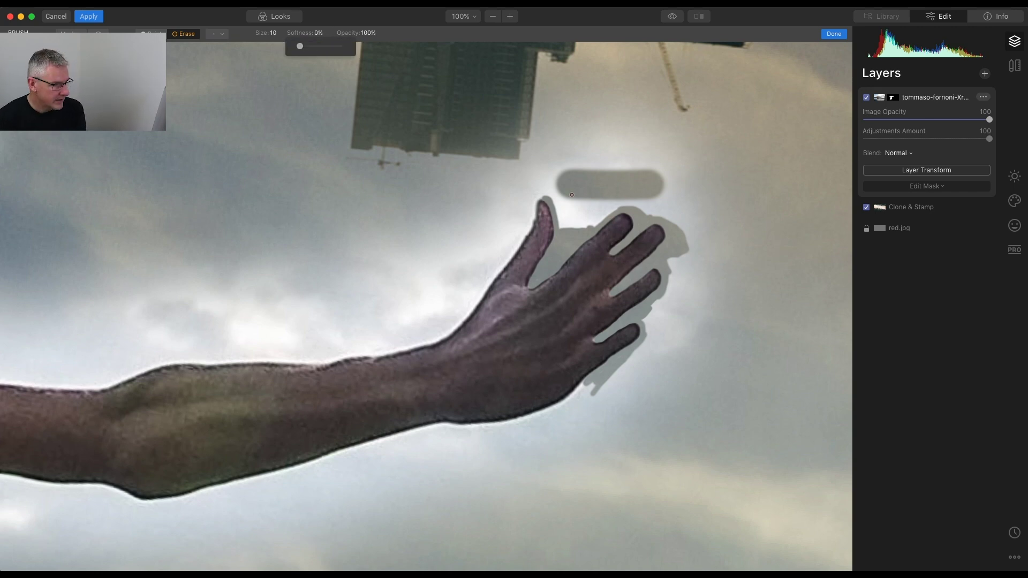
key("bracketright")
key("bracketright")
key("bracketright")
key("bracketright")
key("bracketright")
key("bracketright")
key("bracketright")
key("bracketright")
key("bracketright")
key("bracketright")
key("bracketright")
key("bracketright")
mouse_move(585, 203)
left_mouse_down()
mouse_move(571, 221)
mouse_move(631, 197)
mouse_move(679, 219)
mouse_move(687, 238)
mouse_move(656, 339)
mouse_move(654, 318)
mouse_move(667, 317)
mouse_move(655, 322)
mouse_move(659, 344)
mouse_move(569, 430)
left_mouse_up()
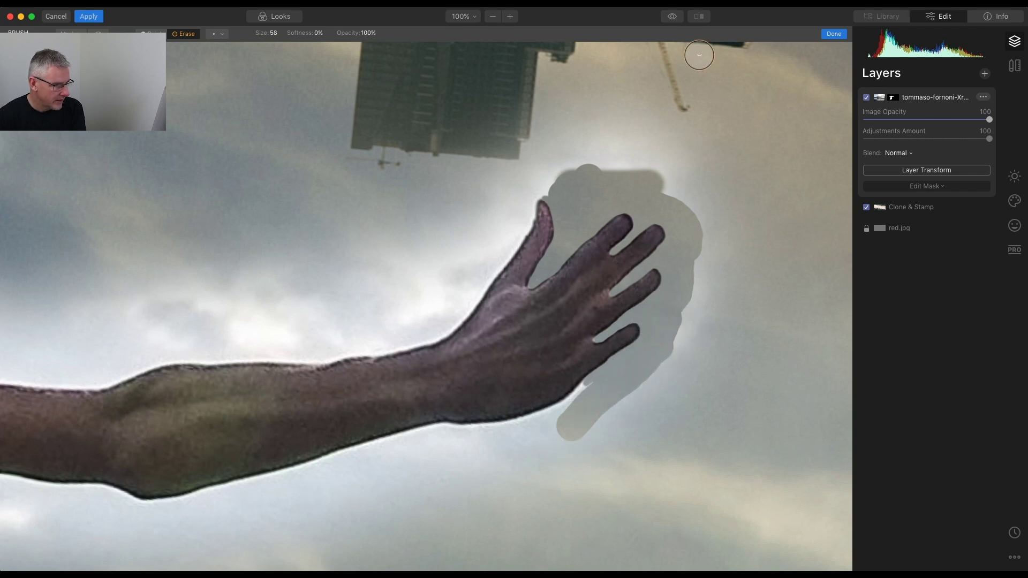
mouse_move(592, 144)
left_mouse_down()
mouse_move(615, 167)
mouse_move(675, 161)
mouse_move(672, 142)
mouse_move(640, 138)
left_mouse_up()
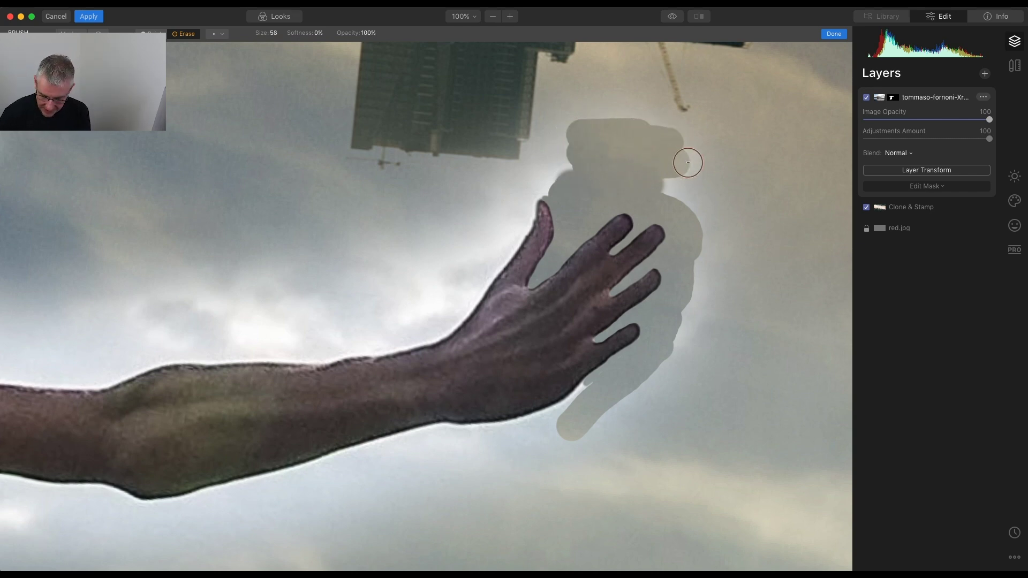
Show the red mask overlay and erase the leftover halo above, beyond and below the hand
key("slash")
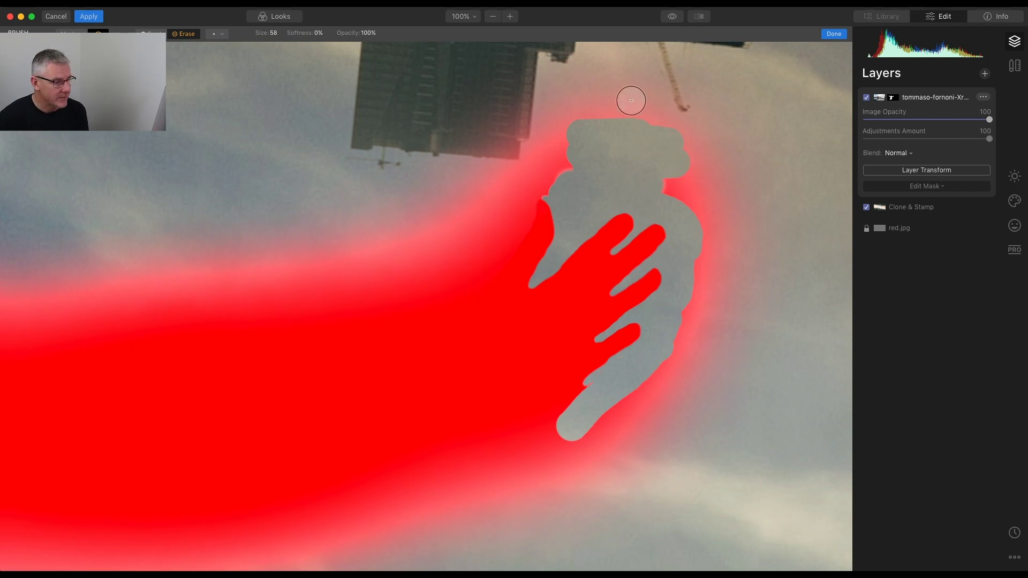
mouse_move(532, 106)
left_mouse_down()
mouse_move(725, 109)
mouse_move(500, 50)
mouse_move(718, 64)
mouse_move(514, 127)
mouse_move(555, 151)
mouse_move(706, 142)
mouse_move(664, 173)
mouse_move(723, 202)
mouse_move(707, 228)
mouse_move(693, 346)
mouse_move(737, 305)
mouse_move(755, 246)
mouse_move(757, 355)
mouse_move(771, 285)
mouse_move(668, 420)
mouse_move(675, 366)
mouse_move(697, 393)
left_mouse_up()
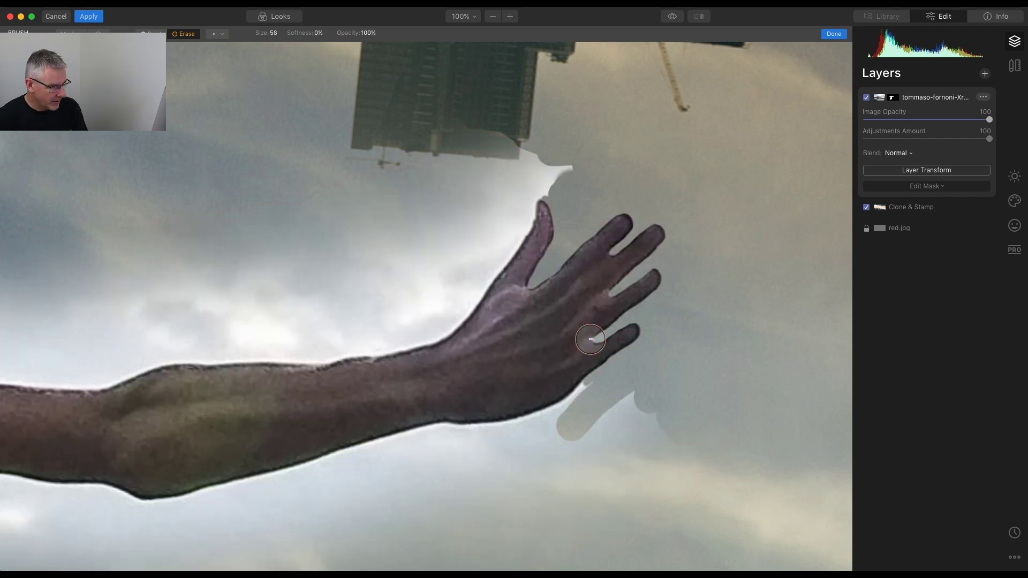
mouse_move(600, 422)
left_mouse_down()
mouse_move(644, 400)
mouse_move(579, 446)
mouse_move(605, 439)
mouse_move(655, 451)
mouse_move(690, 472)
left_mouse_up()
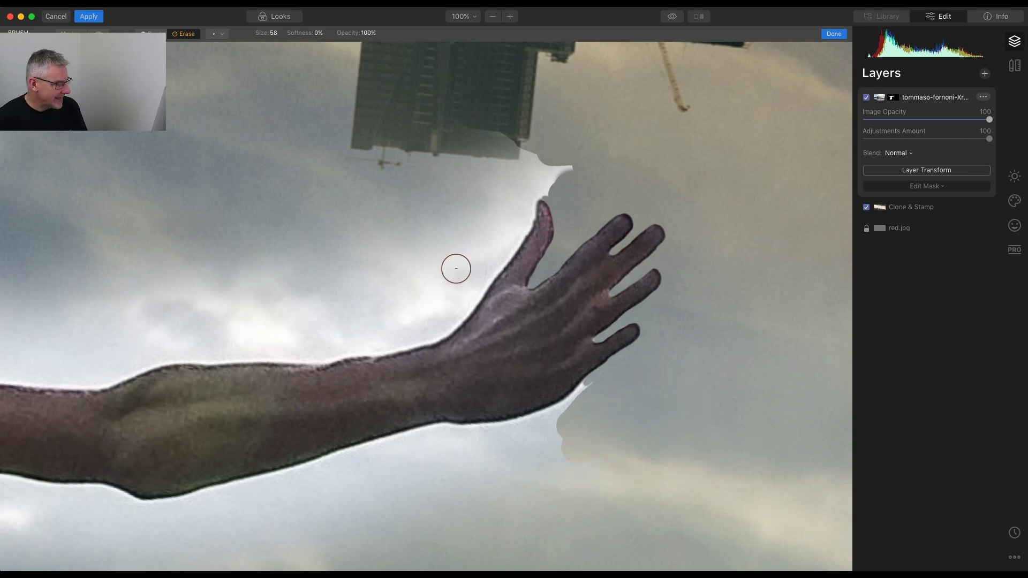
Set the eraser to 88% softness and size 22, and erase the bright sky beside and within the hair at the head's upper right
left_click_drag(321, 292, 839, 240)
left_click_drag(408, 182, 566, 329)
left_click(322, 35)
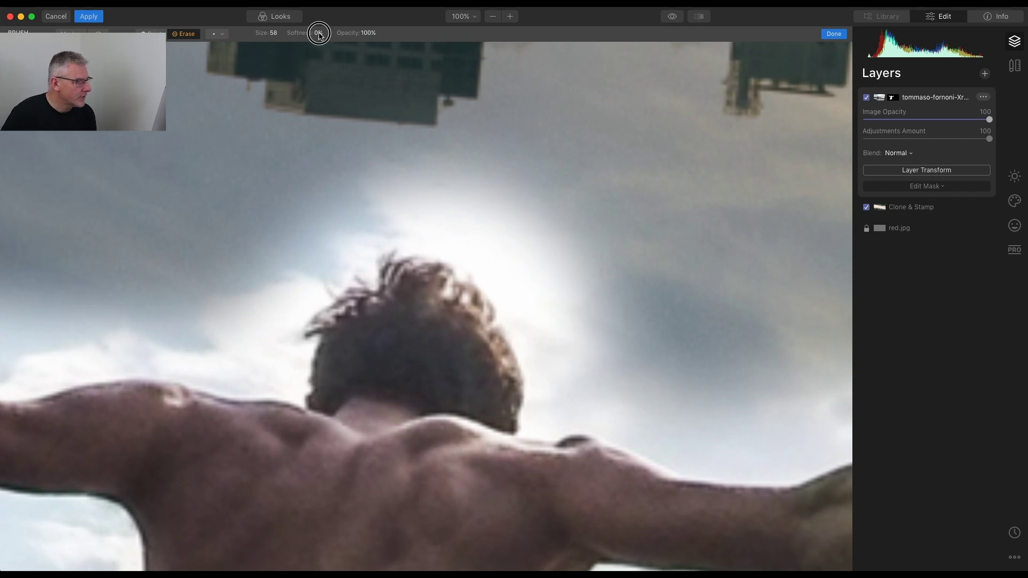
left_click_drag(321, 45, 358, 46)
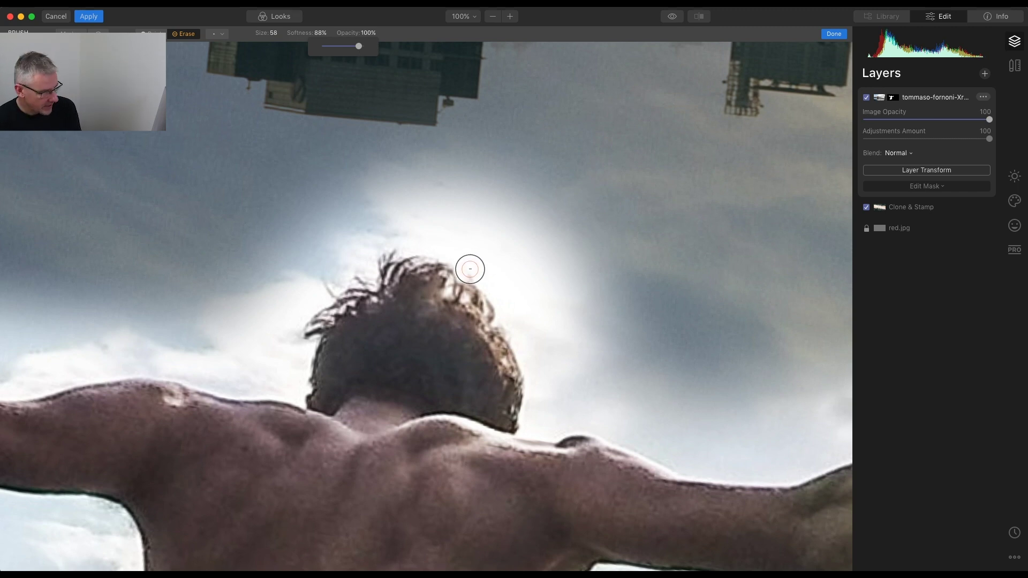
key("bracketleft")
key("bracketleft")
key("bracketleft")
key("bracketleft")
key("bracketleft")
key("bracketleft")
key("bracketleft")
key("bracketleft")
key("bracketleft")
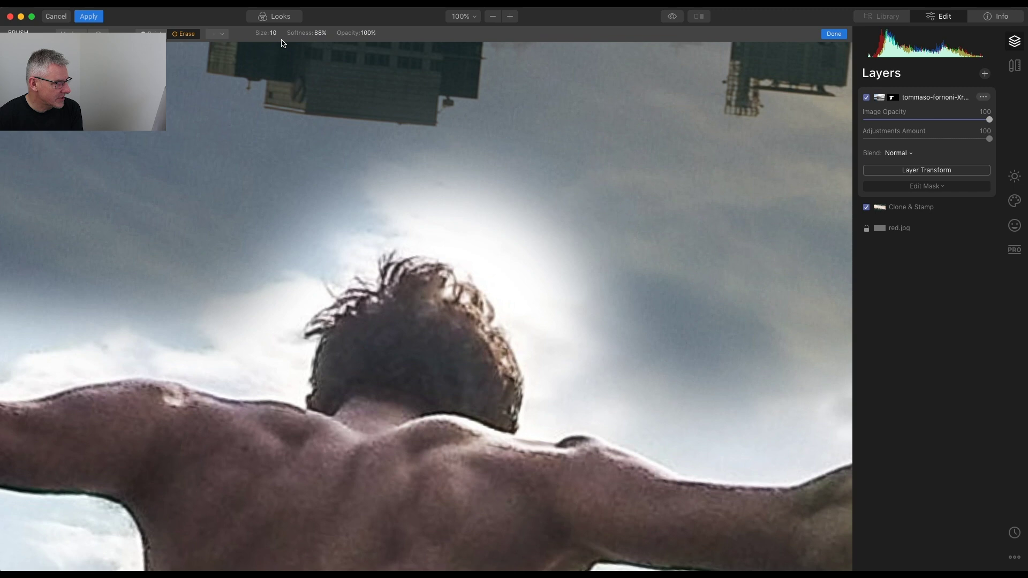
left_click_drag(273, 35, 280, 35)
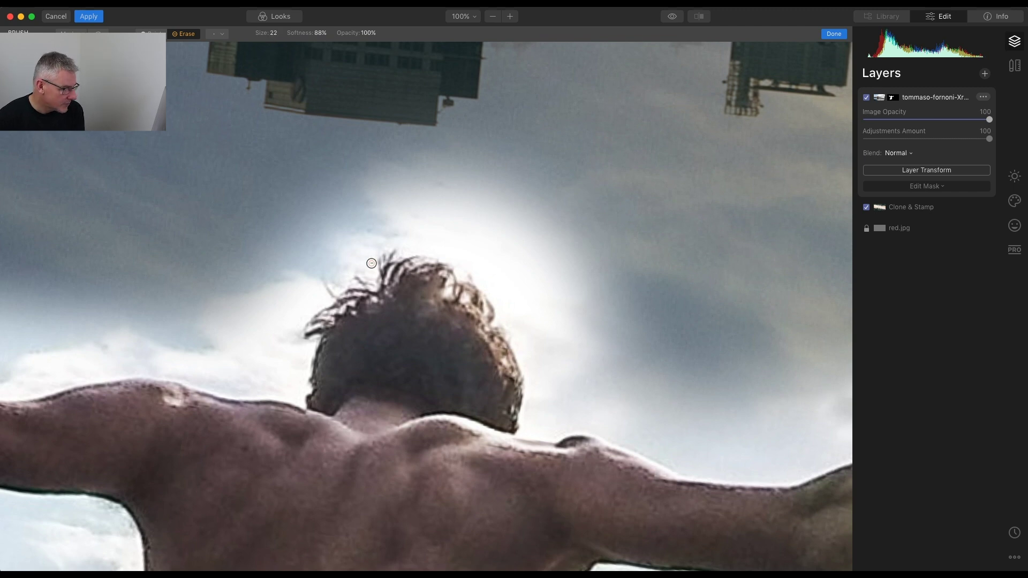
left_click(455, 255)
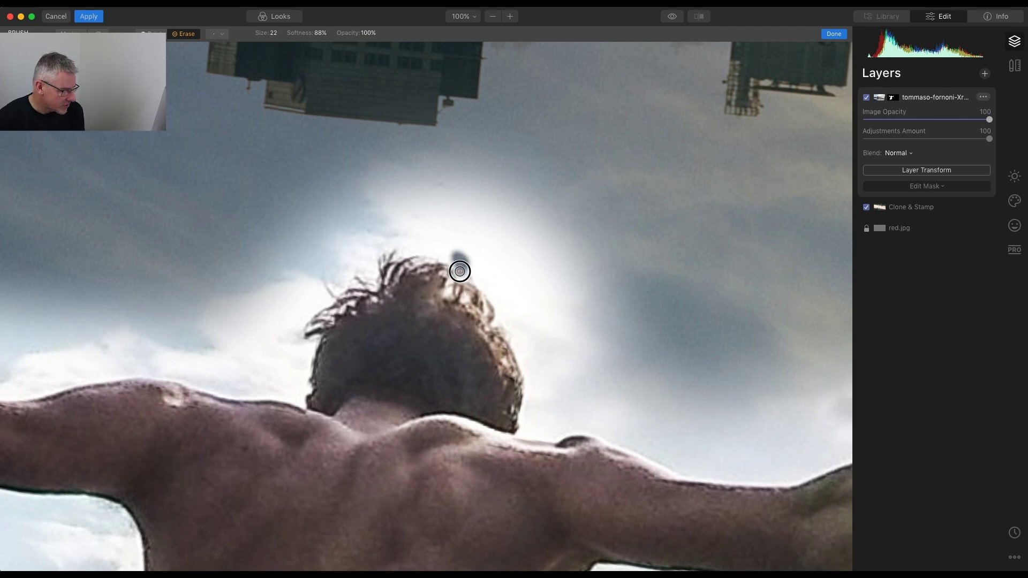
left_click_drag(461, 271, 492, 282)
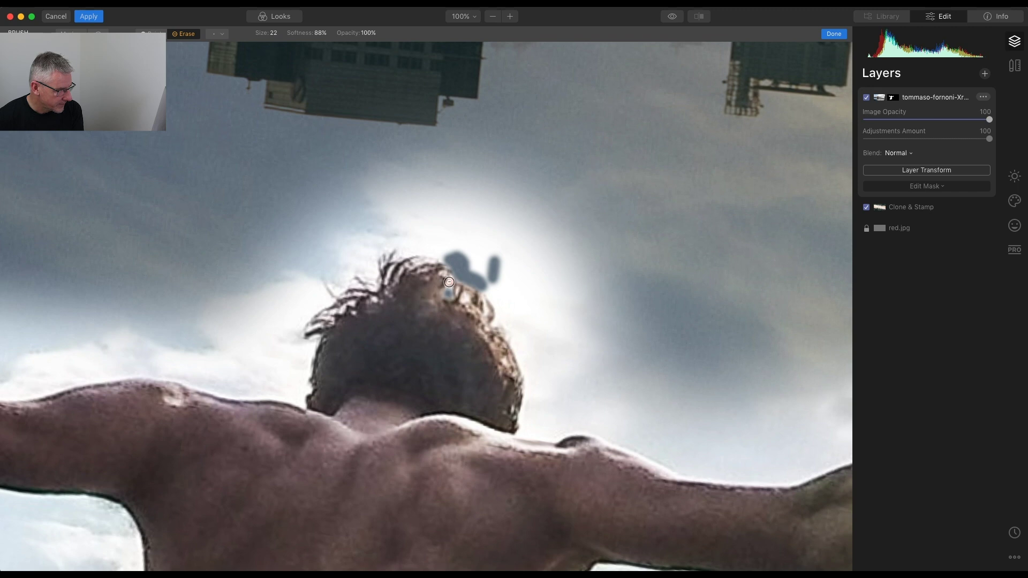
left_click_drag(451, 280, 448, 291)
left_click(466, 297)
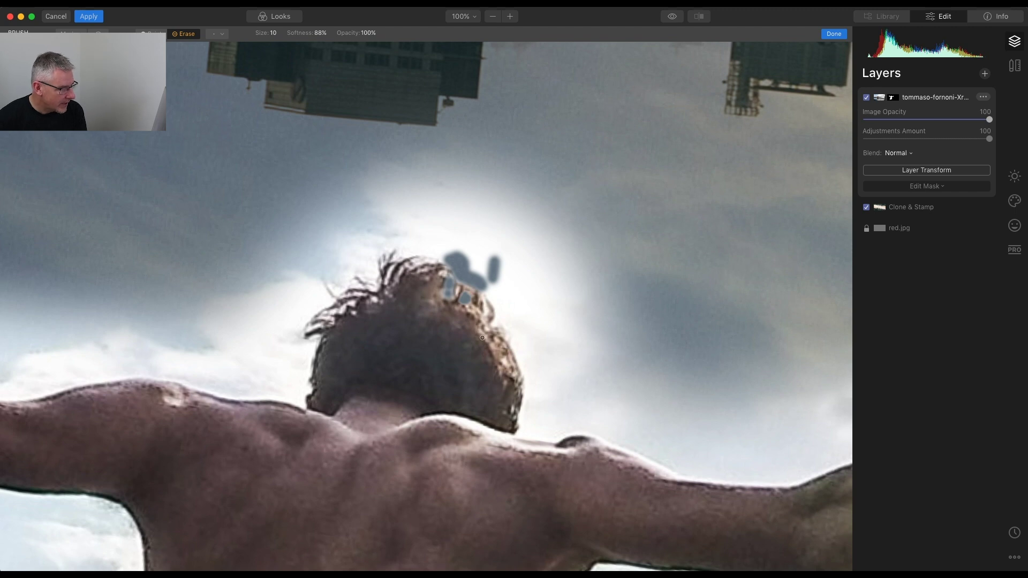
Erase the bright sky between and around the loose hair strands along the crown and upper left of the head
left_click(445, 274)
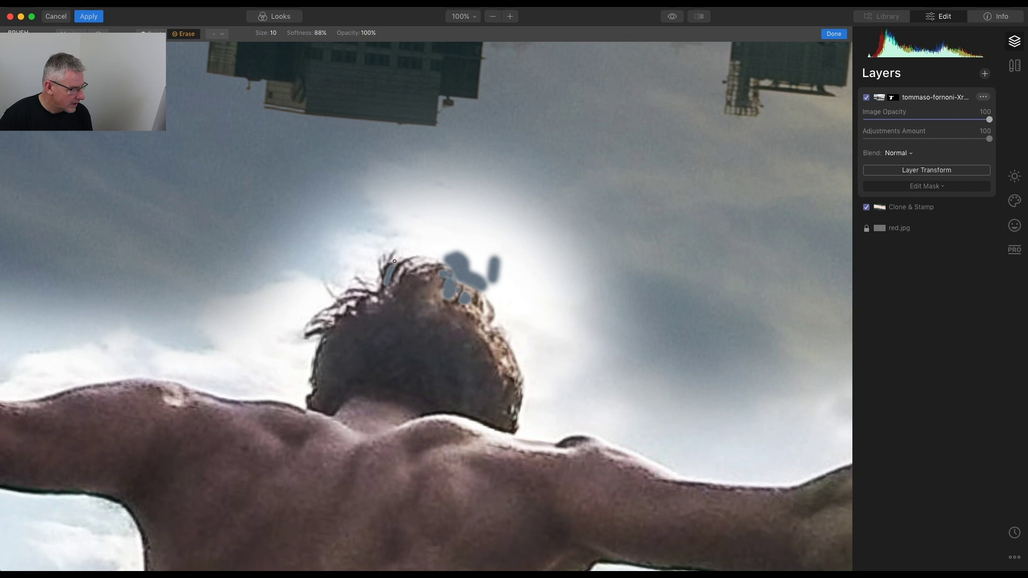
mouse_move(401, 259)
left_mouse_down()
mouse_move(457, 249)
mouse_move(400, 261)
mouse_move(469, 249)
left_mouse_up()
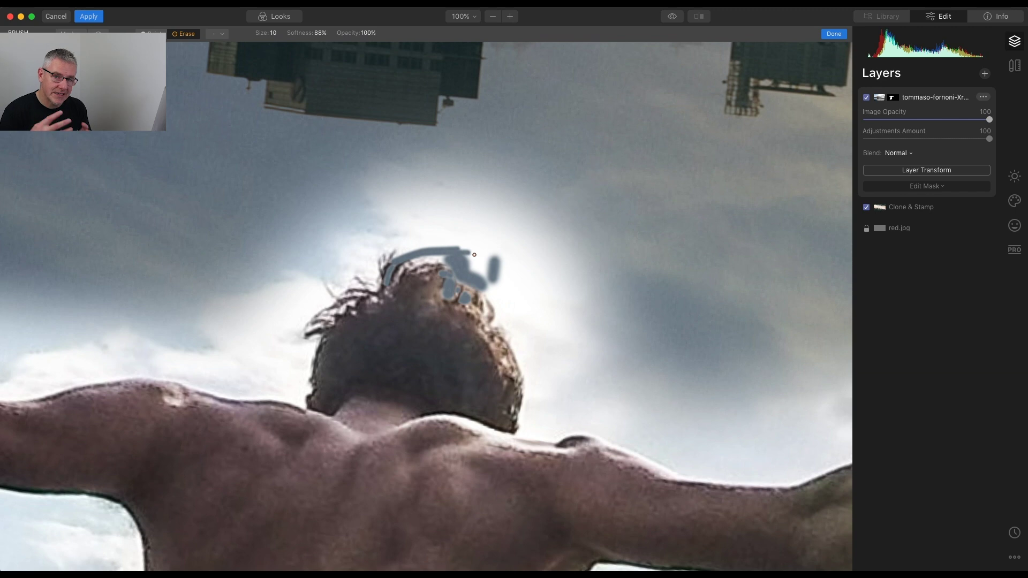
mouse_move(381, 242)
left_mouse_down()
mouse_move(378, 287)
mouse_move(380, 244)
left_mouse_up()
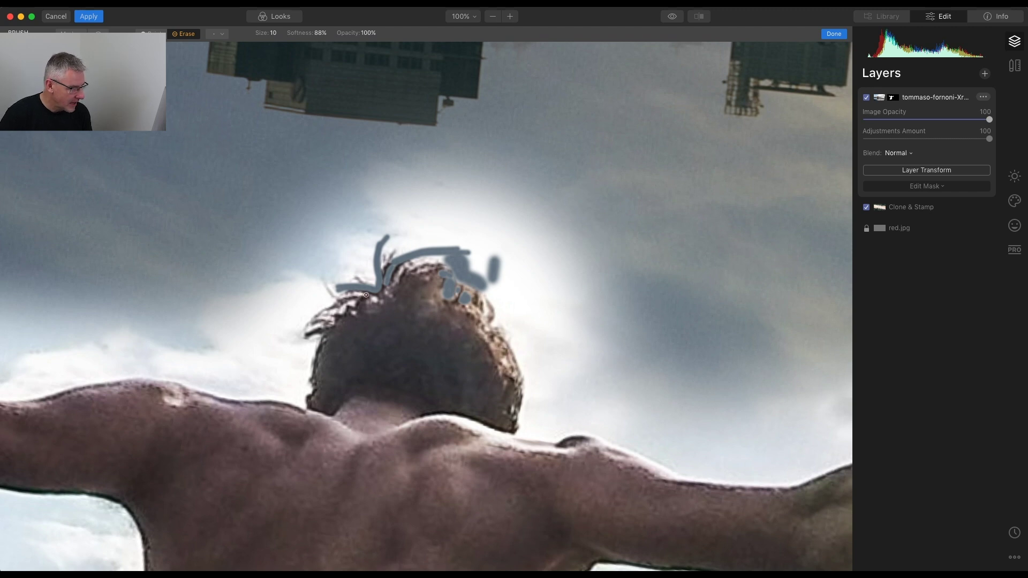
left_click_drag(329, 302, 310, 309)
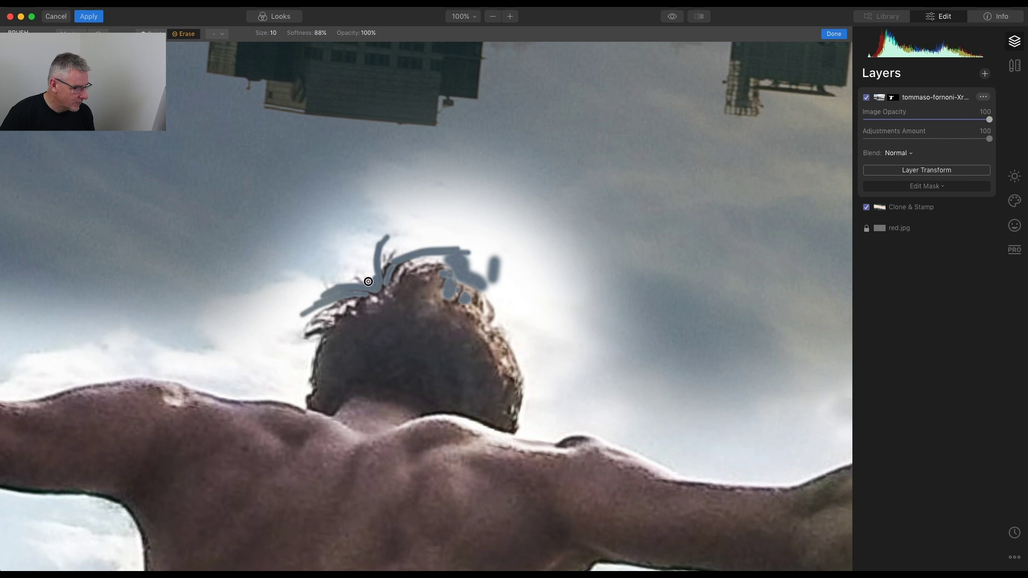
mouse_move(373, 282)
left_mouse_down()
mouse_move(343, 284)
mouse_move(373, 274)
mouse_move(371, 258)
mouse_move(352, 283)
left_mouse_up()
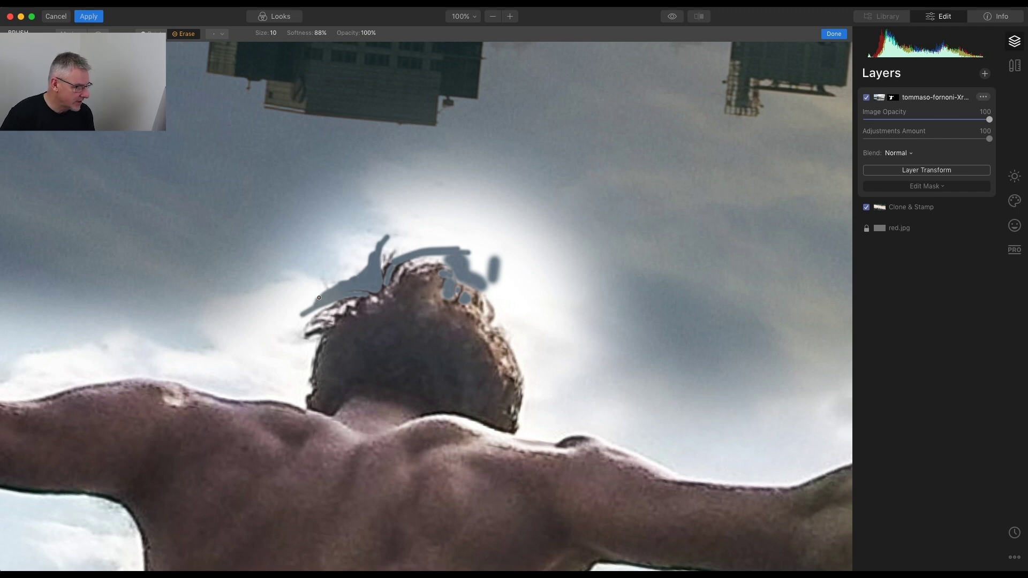
mouse_move(364, 269)
left_mouse_down()
mouse_move(378, 247)
mouse_move(360, 258)
mouse_move(396, 243)
mouse_move(387, 269)
mouse_move(397, 228)
left_mouse_up()
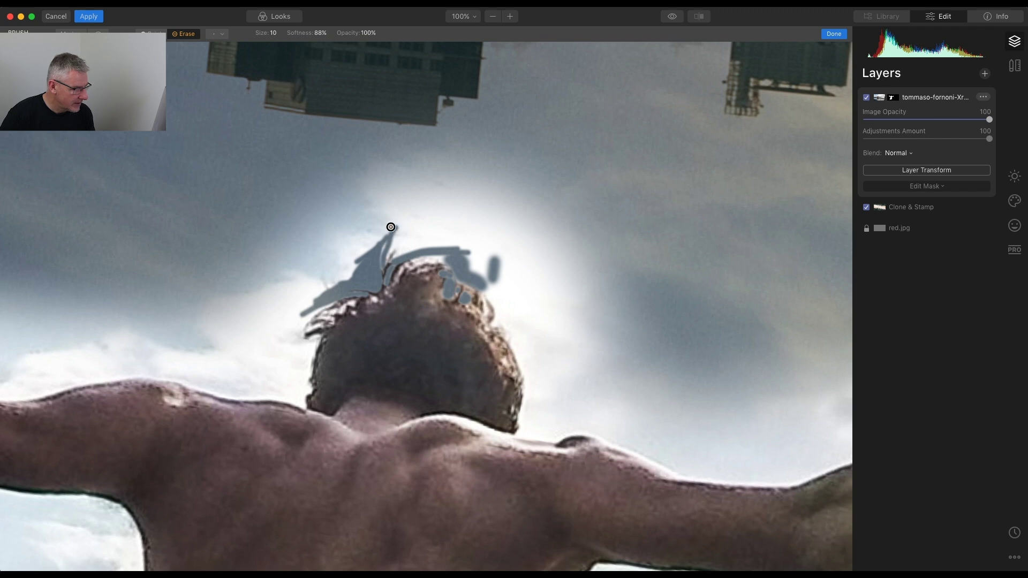
Enlarge the eraser to size 58 and erase the broad halo above the head and down toward the right shoulder
mouse_move(382, 261)
left_mouse_down()
mouse_move(388, 231)
mouse_move(398, 245)
mouse_move(387, 261)
mouse_move(431, 239)
mouse_move(390, 258)
mouse_move(453, 244)
mouse_move(390, 256)
mouse_move(398, 244)
mouse_move(383, 258)
mouse_move(385, 247)
mouse_move(358, 237)
mouse_move(442, 235)
mouse_move(377, 233)
mouse_move(401, 236)
mouse_move(329, 274)
mouse_move(341, 276)
mouse_move(363, 220)
mouse_move(509, 176)
mouse_move(483, 157)
mouse_move(398, 164)
mouse_move(369, 143)
mouse_move(405, 127)
mouse_move(565, 156)
mouse_move(464, 223)
mouse_move(441, 215)
mouse_move(501, 282)
mouse_move(487, 243)
mouse_move(497, 245)
mouse_move(515, 214)
mouse_move(537, 251)
mouse_move(548, 174)
mouse_move(516, 272)
mouse_move(565, 205)
mouse_move(552, 287)
mouse_move(556, 201)
mouse_move(579, 303)
mouse_move(624, 280)
mouse_move(564, 306)
mouse_move(507, 289)
mouse_move(509, 314)
mouse_move(647, 397)
mouse_move(594, 358)
left_mouse_up()
key("bracketright")
key("bracketright")
key("bracketright")
key("bracketright")
key("bracketright")
key("bracketright")
key("bracketright")
key("bracketright")
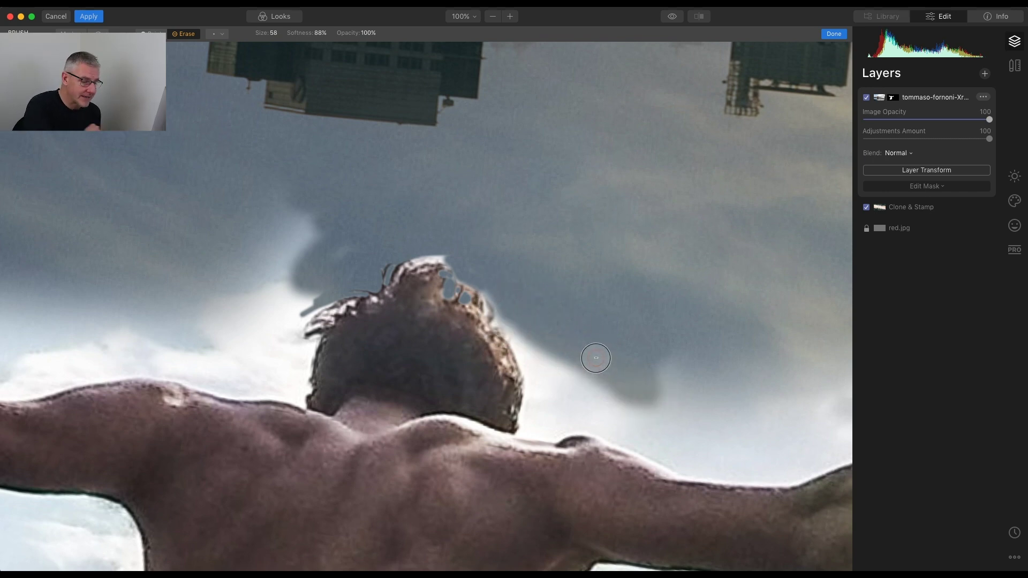
left_click_drag(513, 292, 539, 362)
Reduce the eraser to size 34 and erase the bright sky close along the right side of the head
scroll(542, 359, "right", 2)
key("bracketleft")
key("bracketleft")
key("bracketleft")
key("bracketleft")
key("bracketleft")
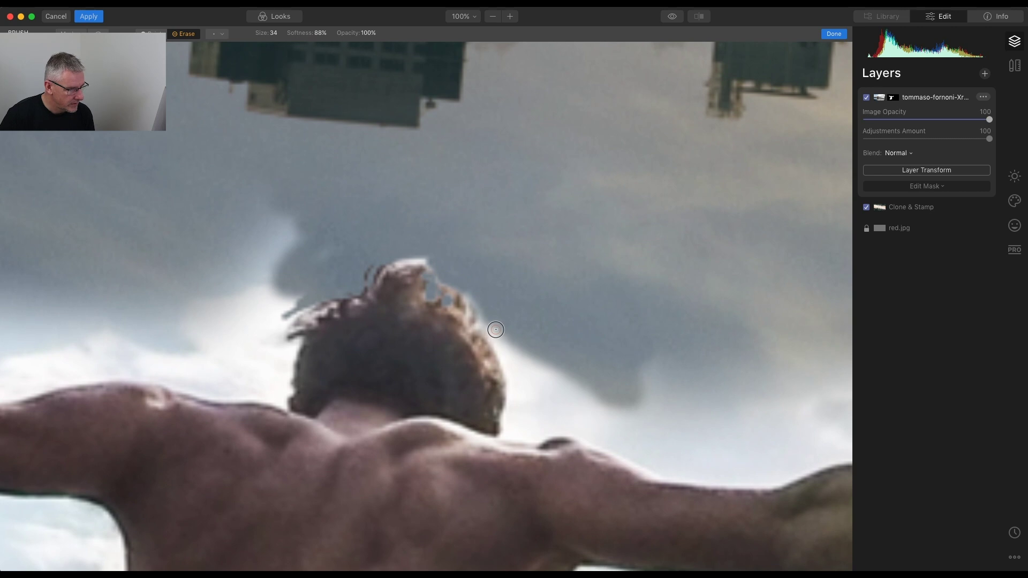
mouse_move(496, 330)
left_mouse_down()
mouse_move(512, 380)
mouse_move(507, 433)
mouse_move(513, 377)
mouse_move(488, 321)
mouse_move(481, 325)
mouse_move(491, 315)
mouse_move(469, 281)
left_mouse_up()
Set the eraser to size 22 and clean up the bright fringe on top of the hair and down both sides of the head
key("bracketleft")
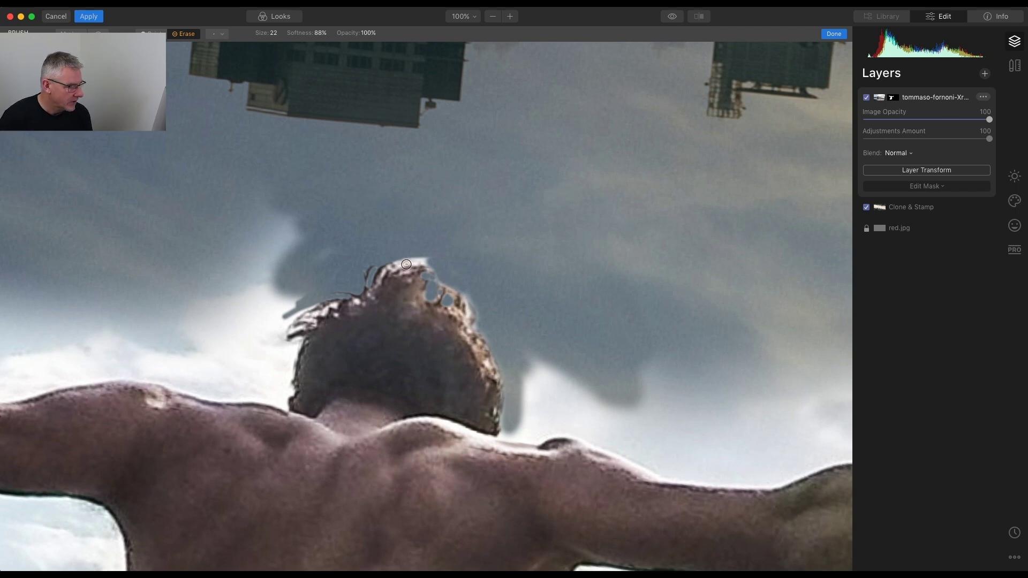
mouse_move(395, 265)
left_mouse_down()
mouse_move(450, 257)
mouse_move(396, 268)
left_mouse_up()
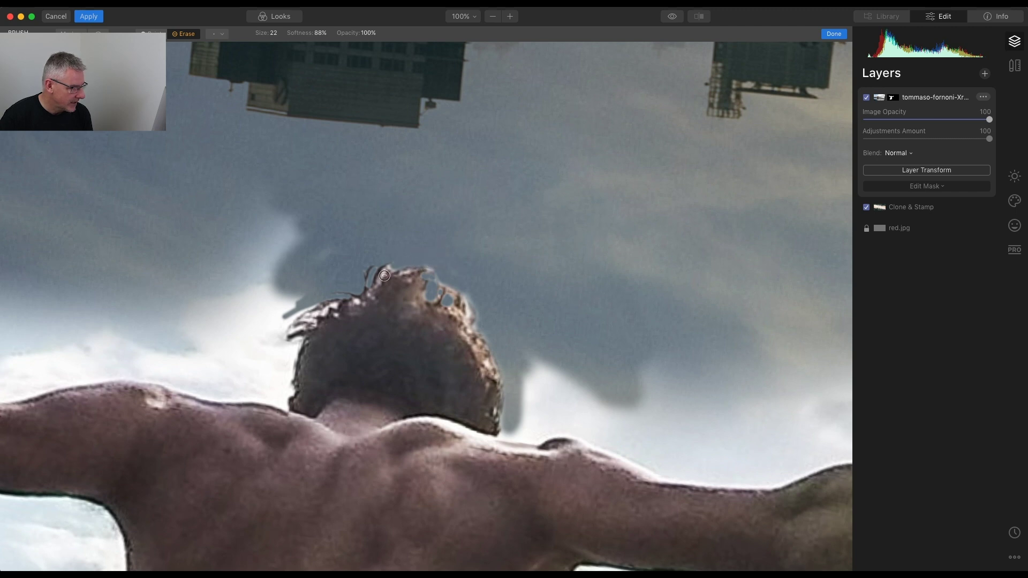
mouse_move(319, 299)
left_mouse_down()
mouse_move(294, 307)
mouse_move(272, 340)
left_mouse_up()
mouse_move(308, 306)
left_mouse_down()
mouse_move(273, 346)
mouse_move(299, 341)
mouse_move(282, 406)
mouse_move(289, 350)
mouse_move(280, 339)
mouse_move(303, 289)
mouse_move(238, 327)
left_mouse_up()
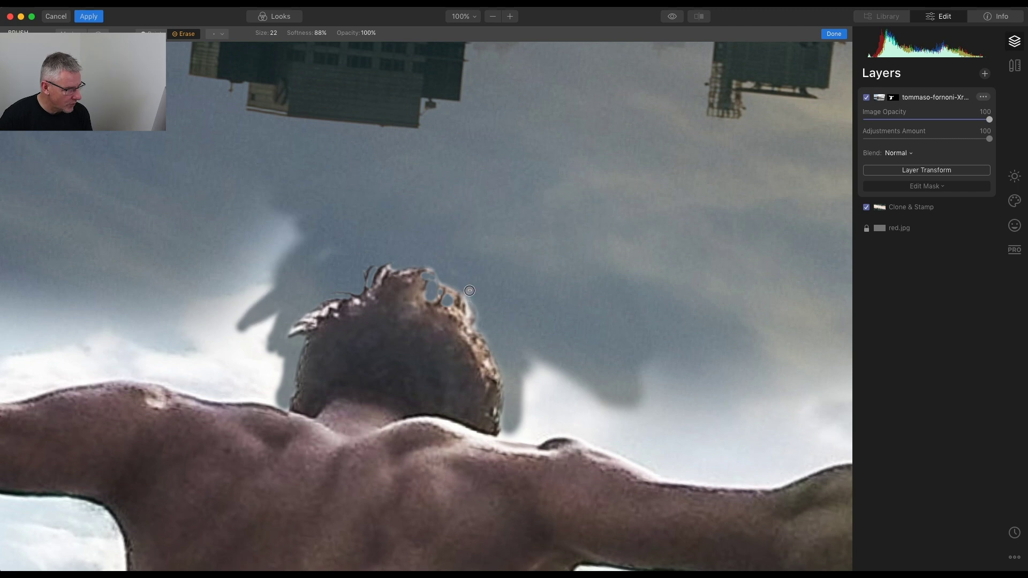
left_click_drag(469, 293, 482, 320)
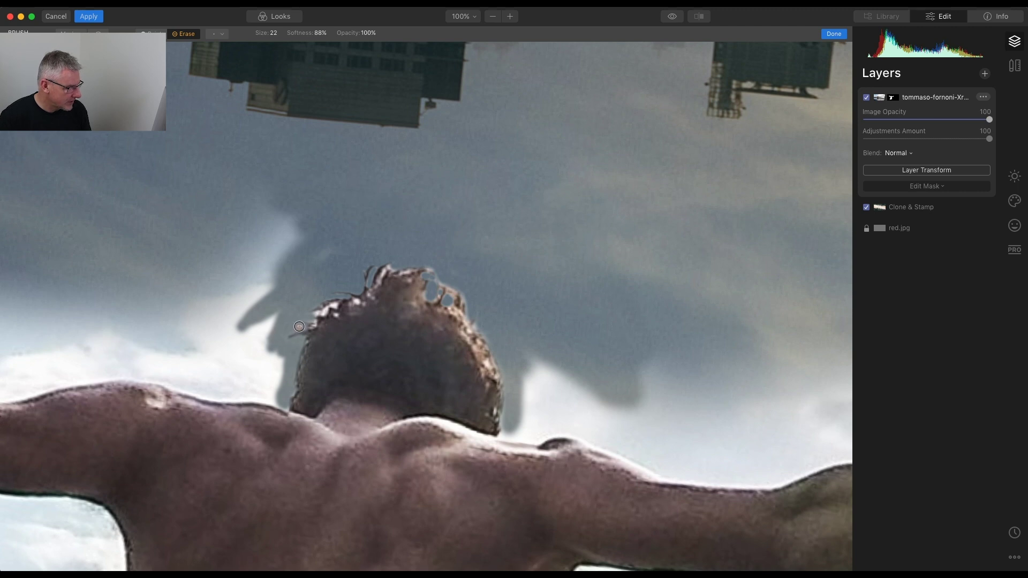
Erase the bright sky tucked into the right armpit, between the torso and the start of the arm's underside
left_click_drag(650, 367, 548, 245)
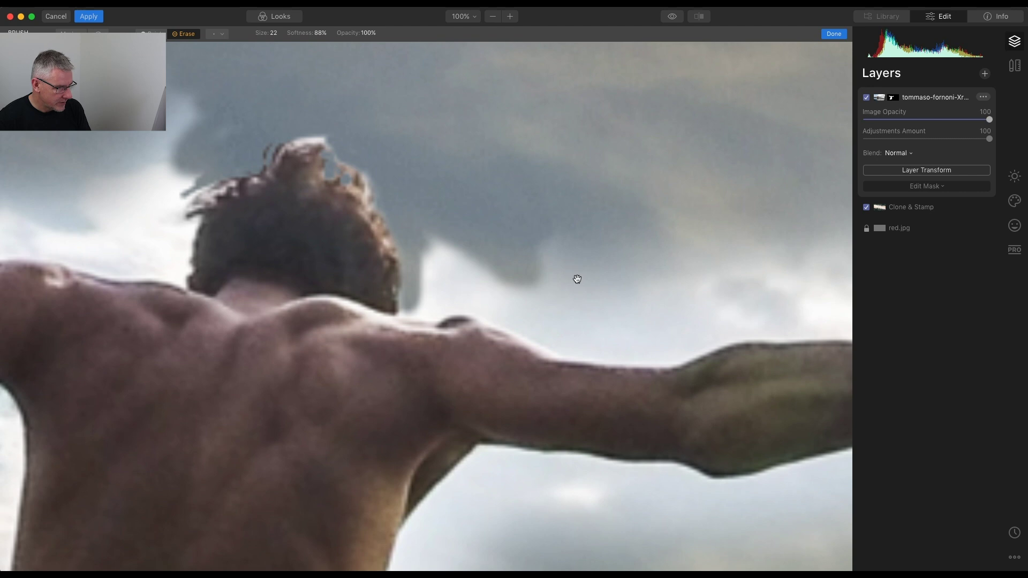
scroll(573, 274, "down", 5)
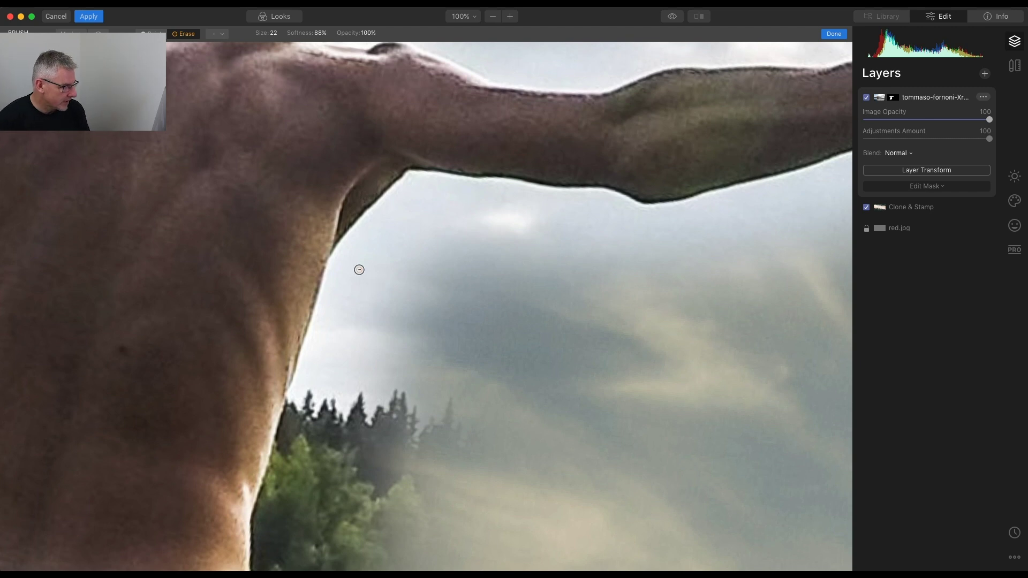
scroll(351, 263, "up", 1)
scroll(343, 268, "right", 1)
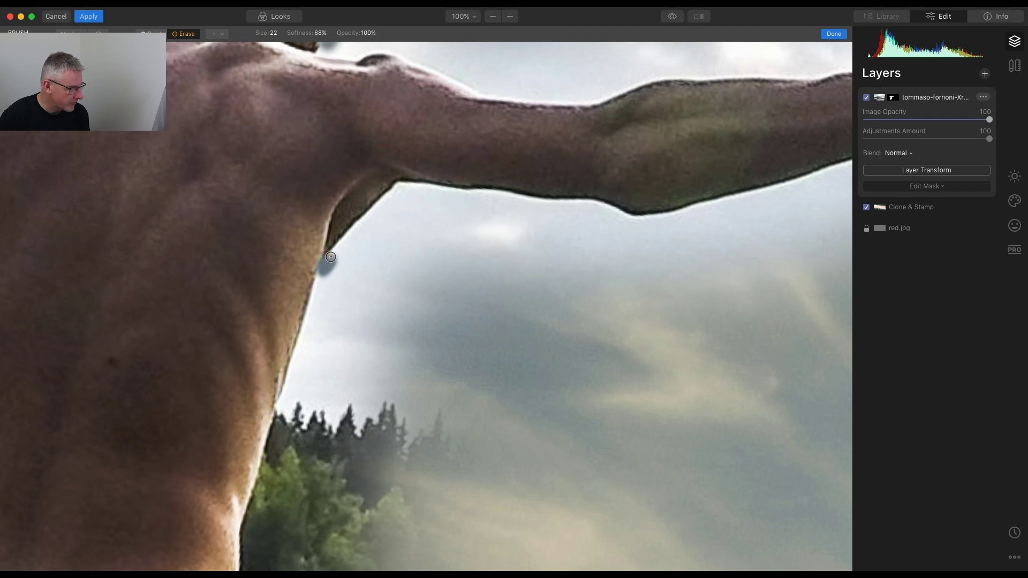
left_click_drag(358, 224, 352, 233)
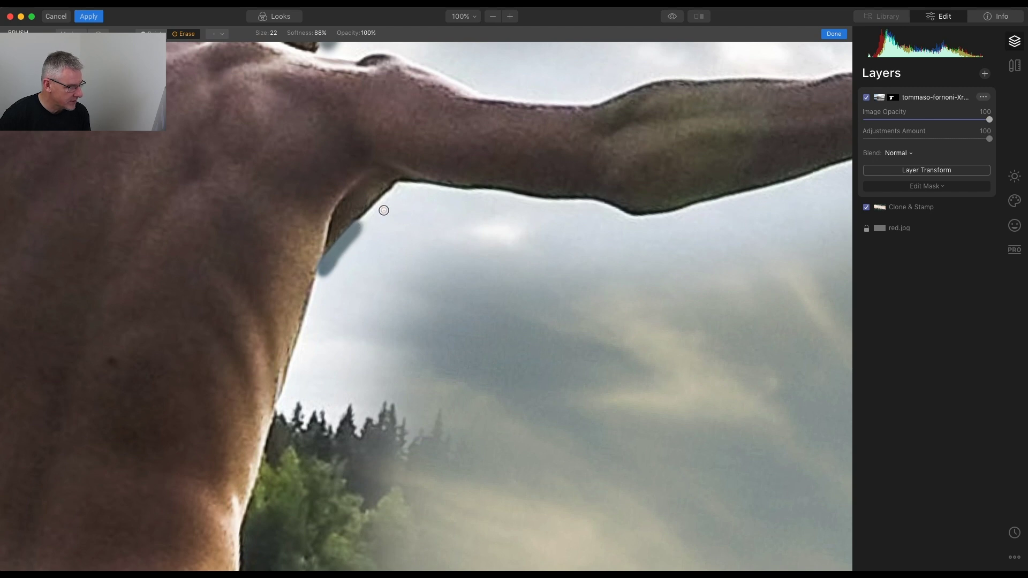
left_click(394, 191)
mouse_move(437, 189)
left_mouse_down()
mouse_move(396, 191)
mouse_move(331, 271)
mouse_move(400, 192)
mouse_move(361, 238)
mouse_move(392, 219)
mouse_move(400, 194)
mouse_move(423, 195)
mouse_move(371, 241)
mouse_move(420, 186)
left_mouse_up()
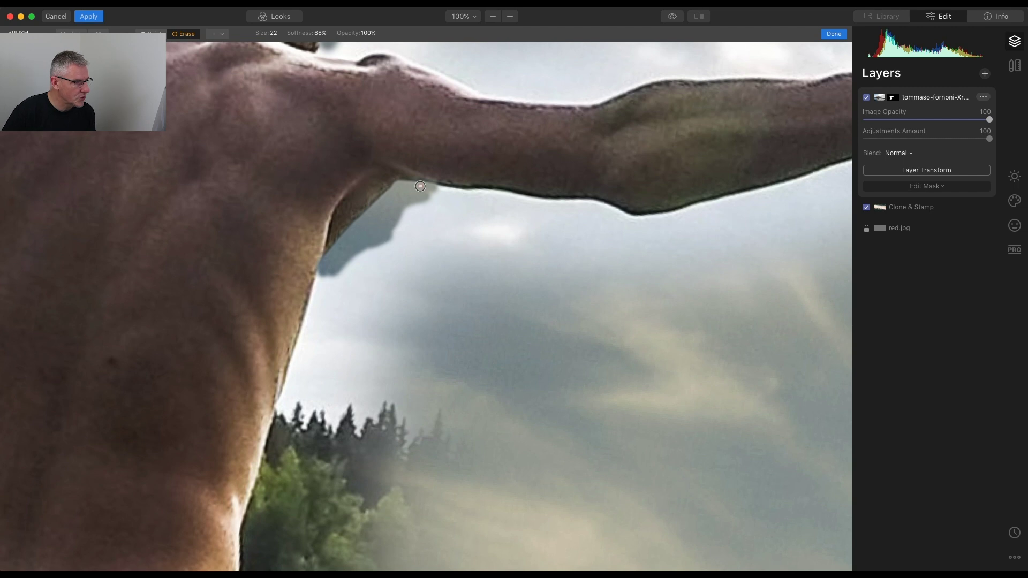
Set the eraser's softness to 44% and erase a thin strip of sky along the underside of the right arm
left_click(319, 34)
left_click_drag(322, 46, 304, 47)
left_click(432, 188)
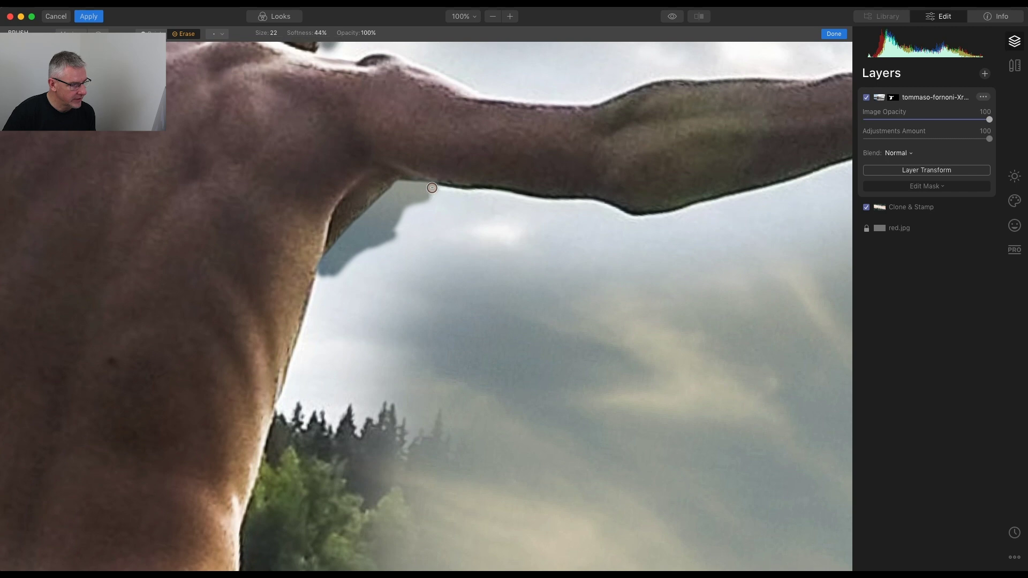
left_click(465, 193, "shift")
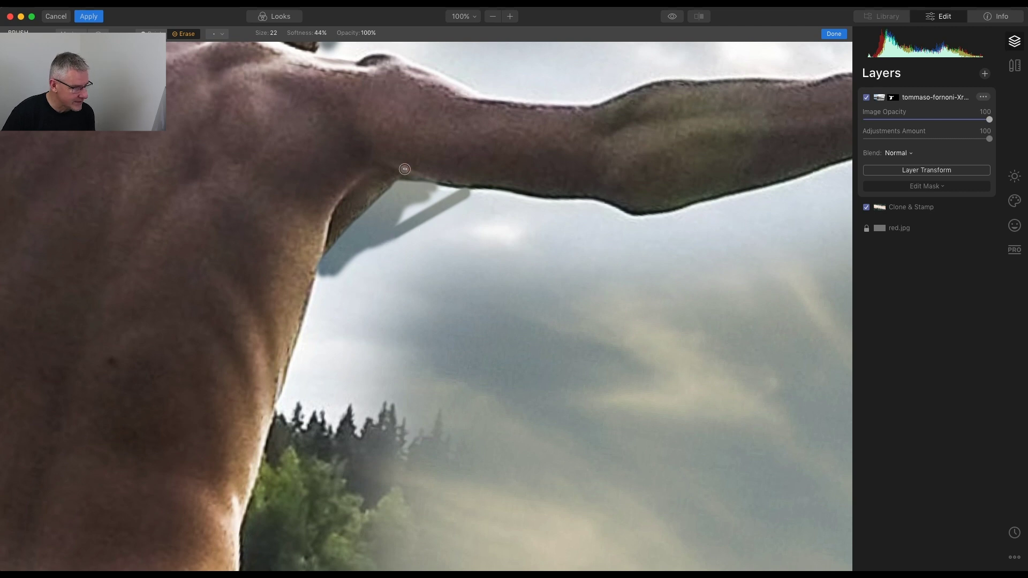
left_click(463, 193, "shift")
mouse_move(480, 195)
left_mouse_down()
mouse_move(649, 223)
mouse_move(641, 218)
mouse_move(781, 190)
mouse_move(833, 168)
left_mouse_up()
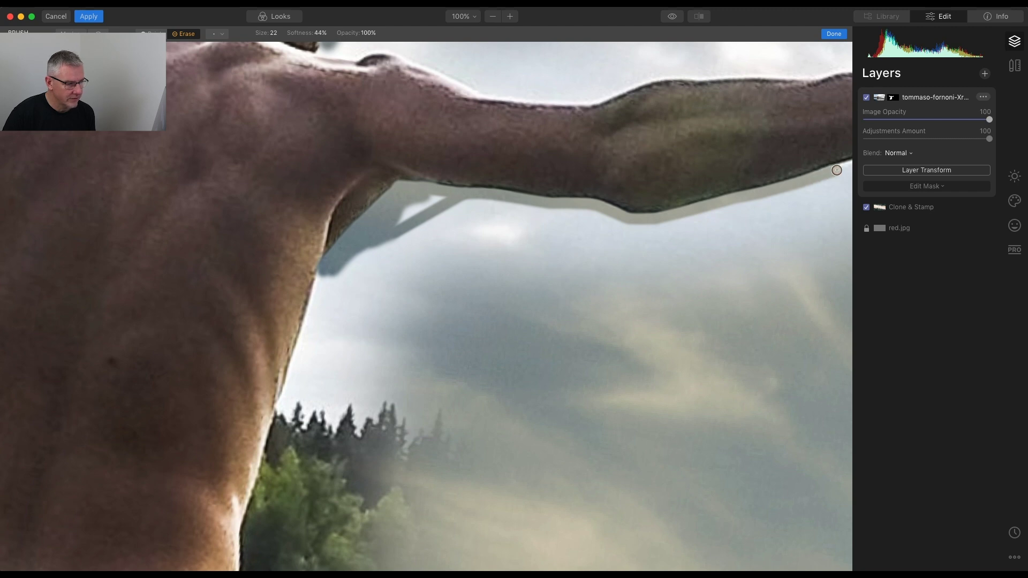
mouse_move(448, 206)
left_mouse_down()
mouse_move(413, 216)
mouse_move(432, 197)
mouse_move(399, 223)
mouse_move(413, 204)
mouse_move(417, 235)
left_mouse_up()
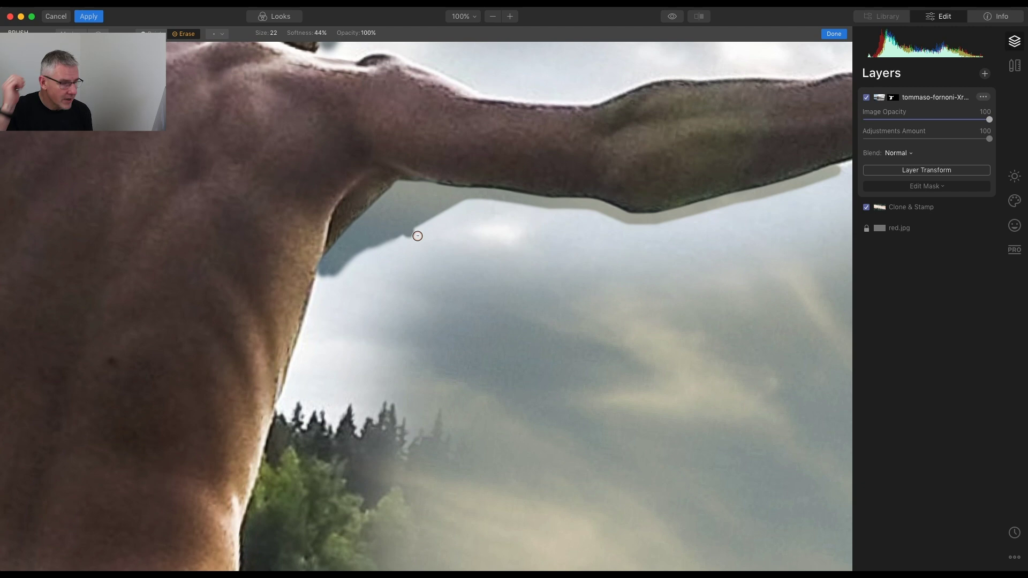
Set the eraser to 0% softness and size 82, and erase a wider band of sky below the right arm and armpit
left_click(319, 36)
left_click_drag(322, 46, 271, 44)
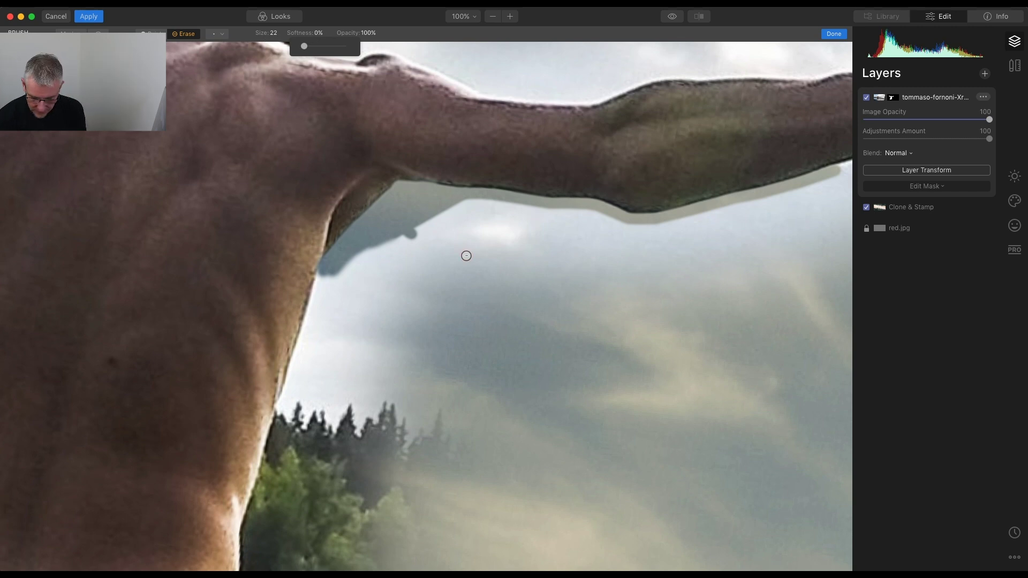
key("]")
key("]")
key("]")
key("]")
key("]")
key("]")
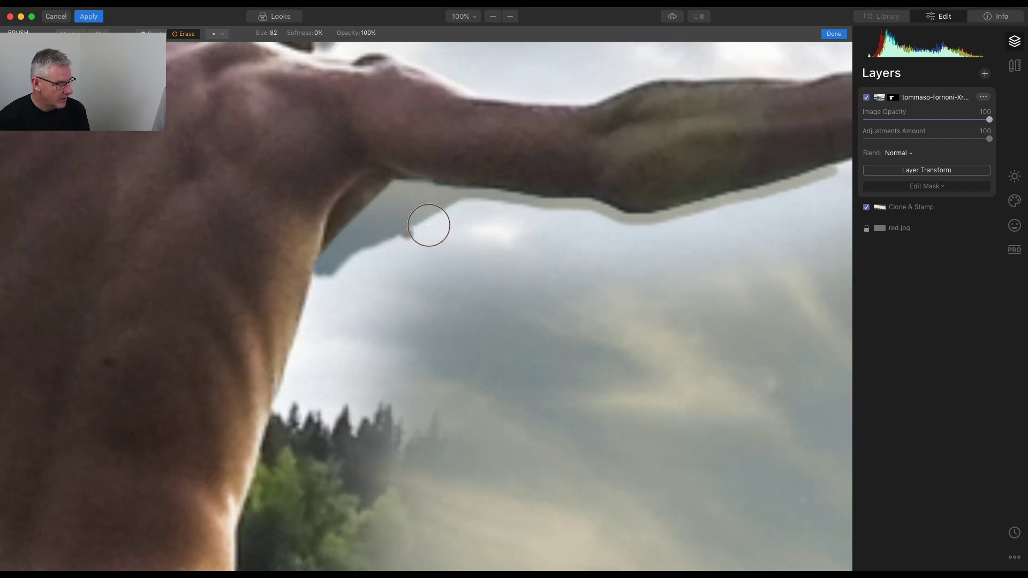
mouse_move(422, 225)
left_mouse_down()
mouse_move(658, 235)
mouse_move(825, 193)
mouse_move(723, 248)
mouse_move(498, 275)
mouse_move(608, 264)
mouse_move(409, 244)
mouse_move(372, 255)
mouse_move(339, 287)
mouse_move(333, 275)
mouse_move(328, 318)
mouse_move(376, 268)
mouse_move(383, 295)
mouse_move(328, 291)
left_mouse_up()
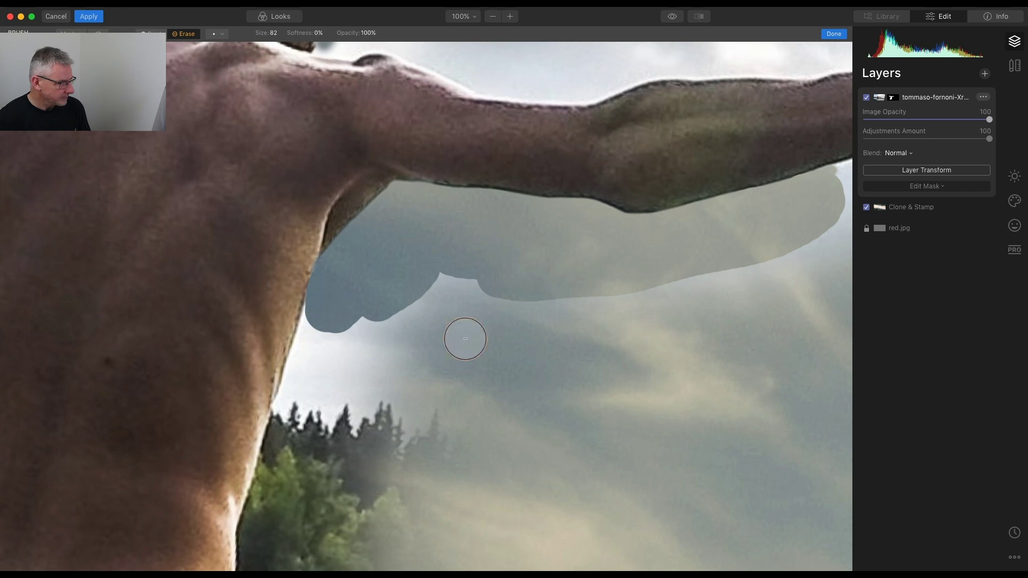
Finish editing the jumping man's mask and create a new stamped layer from the whole composite
key("super+0")
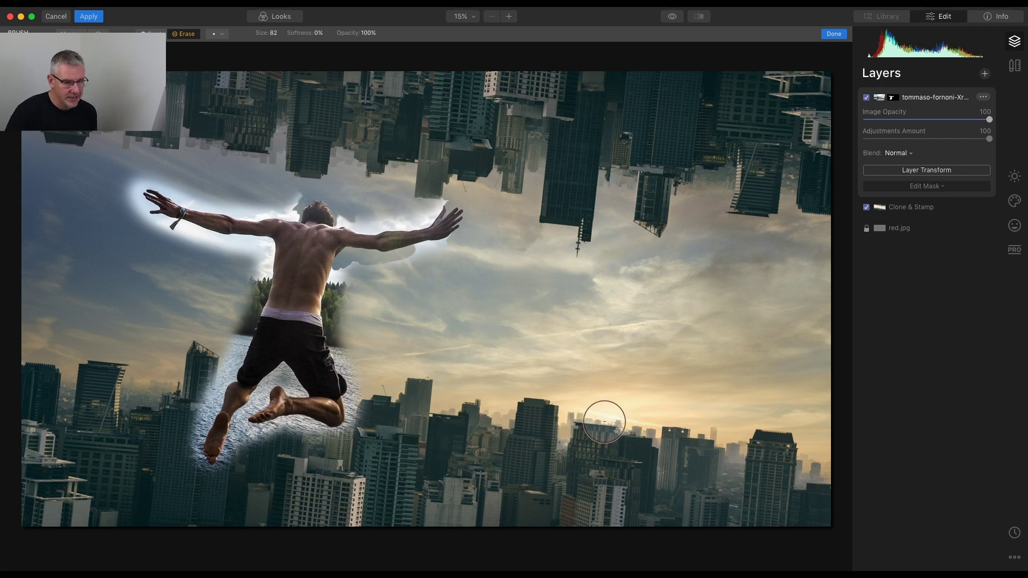
left_click(943, 188)
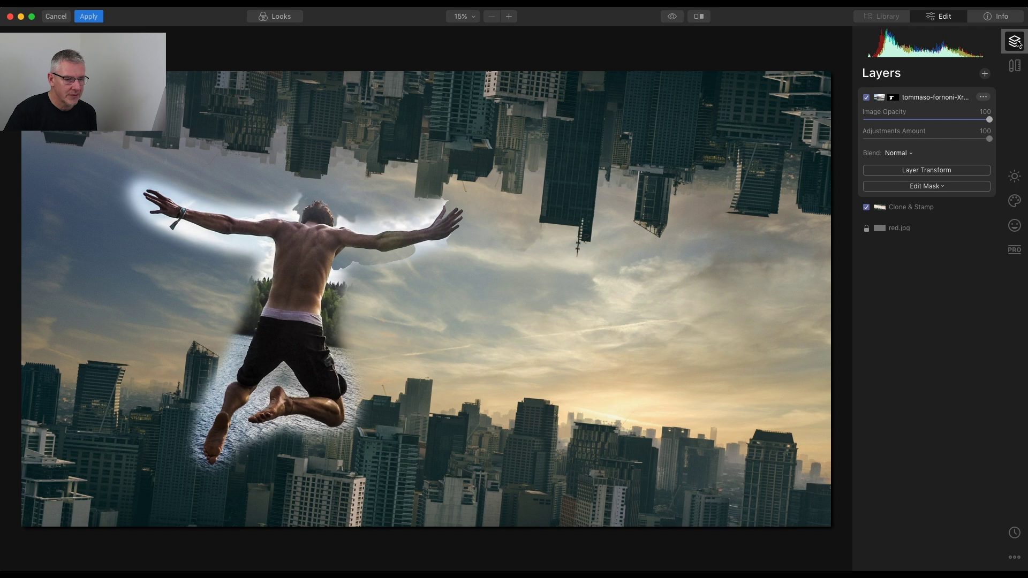
left_click(986, 74)
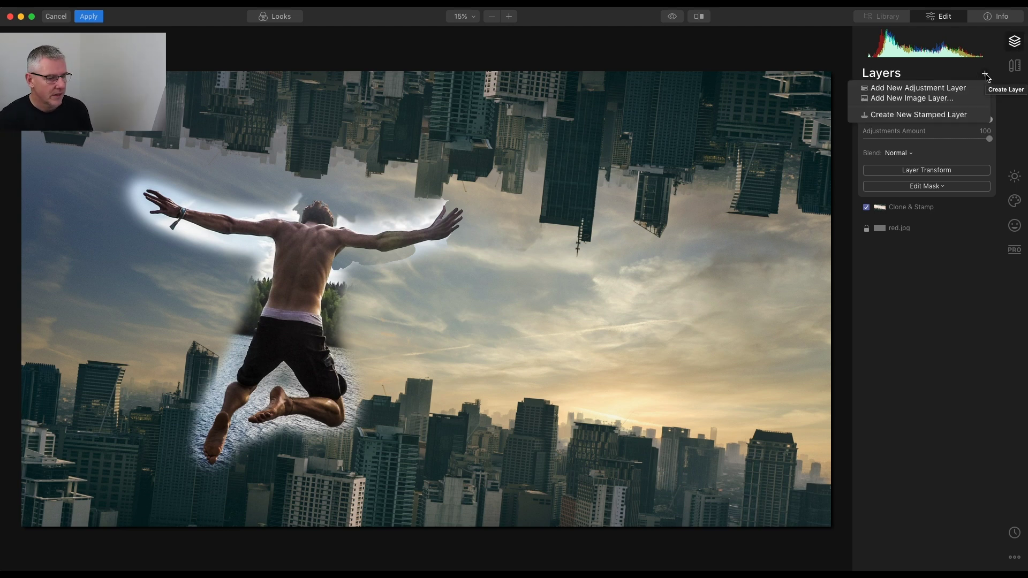
left_click(959, 116)
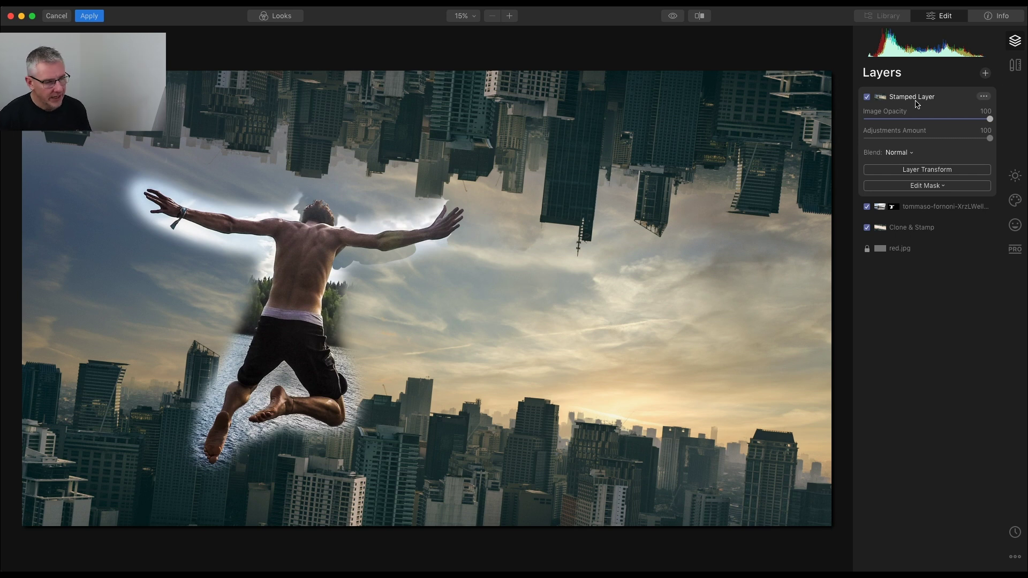
Delete the jumping man's image layer and the Clone & Stamp layer, keeping the stamped layer above the base image
left_click(985, 206)
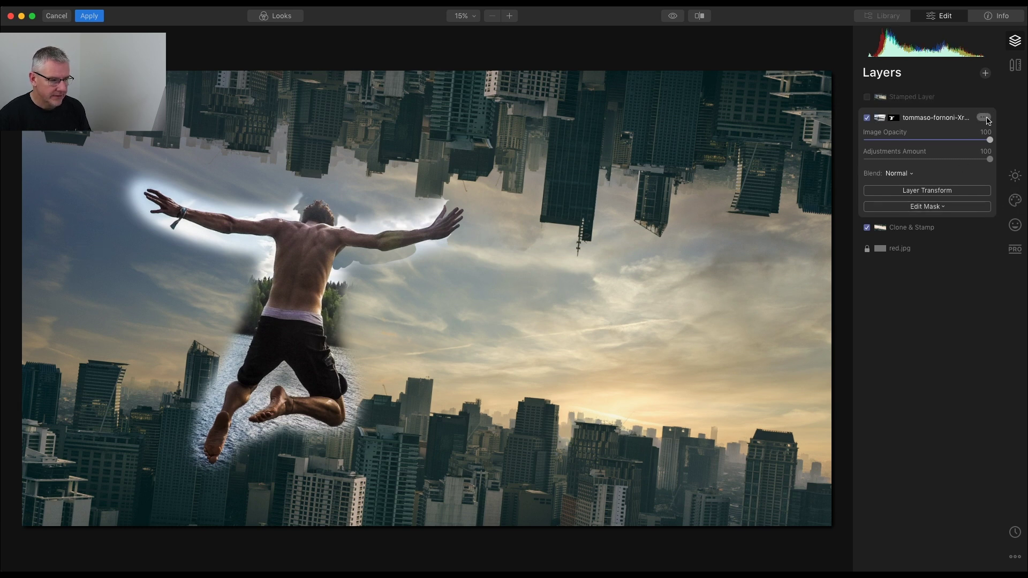
left_click(988, 118)
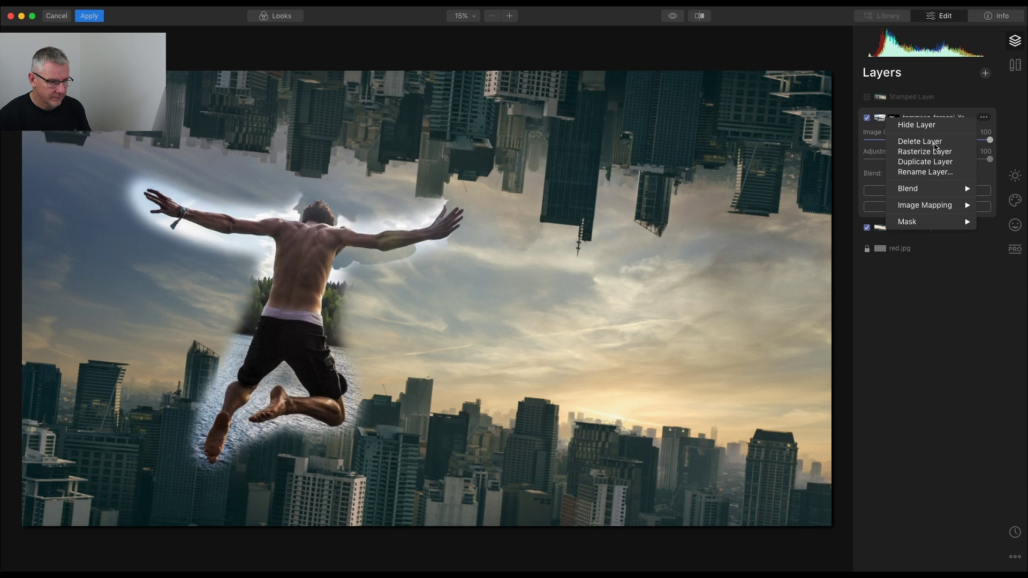
left_click(937, 143)
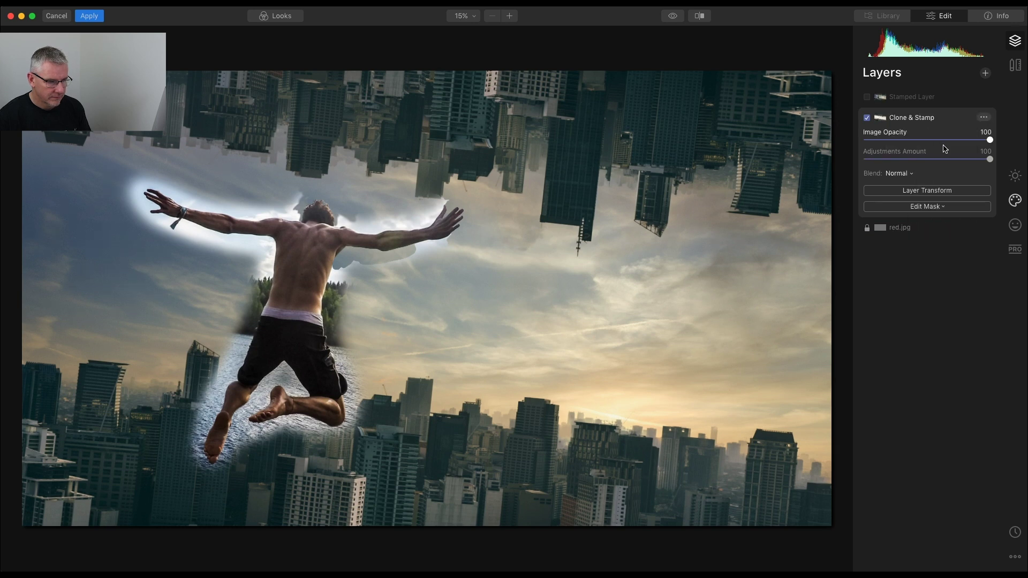
left_click(984, 117)
left_click(960, 141)
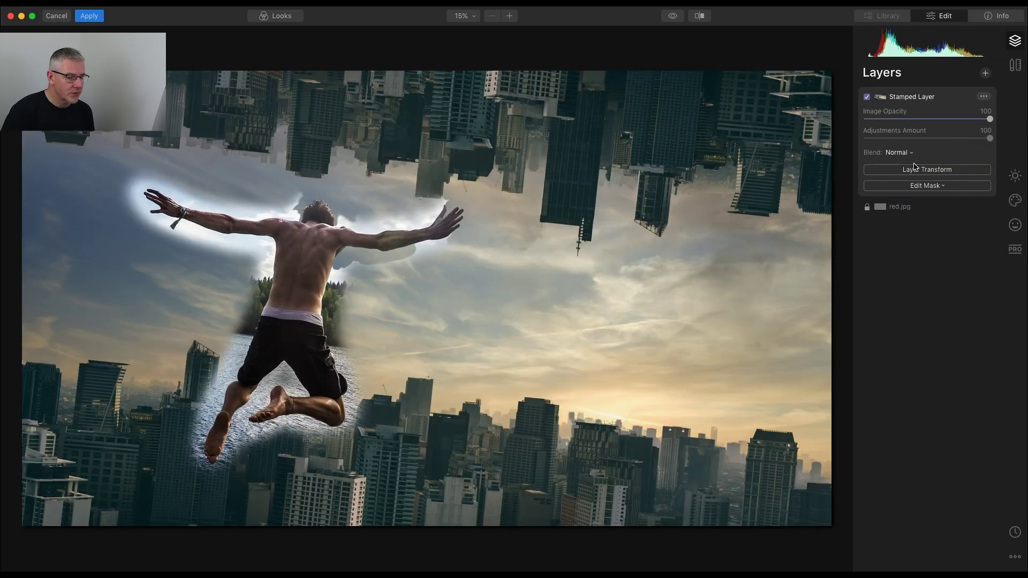
Open the Sunrays effect on the stamped layer and place its sun center on the bright horizon above the lower skyline
left_click(1015, 200)
left_click(889, 131)
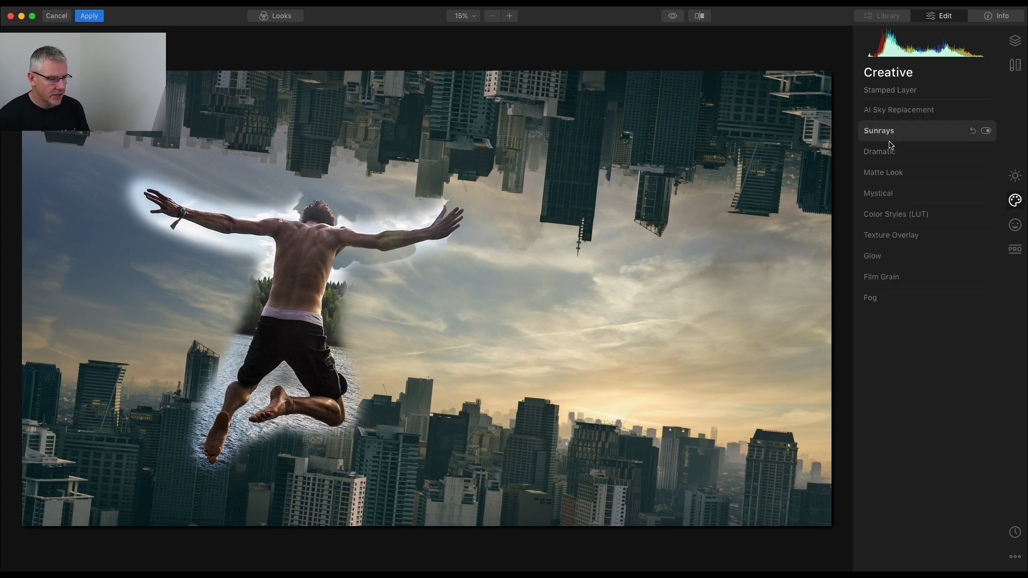
left_click(925, 153)
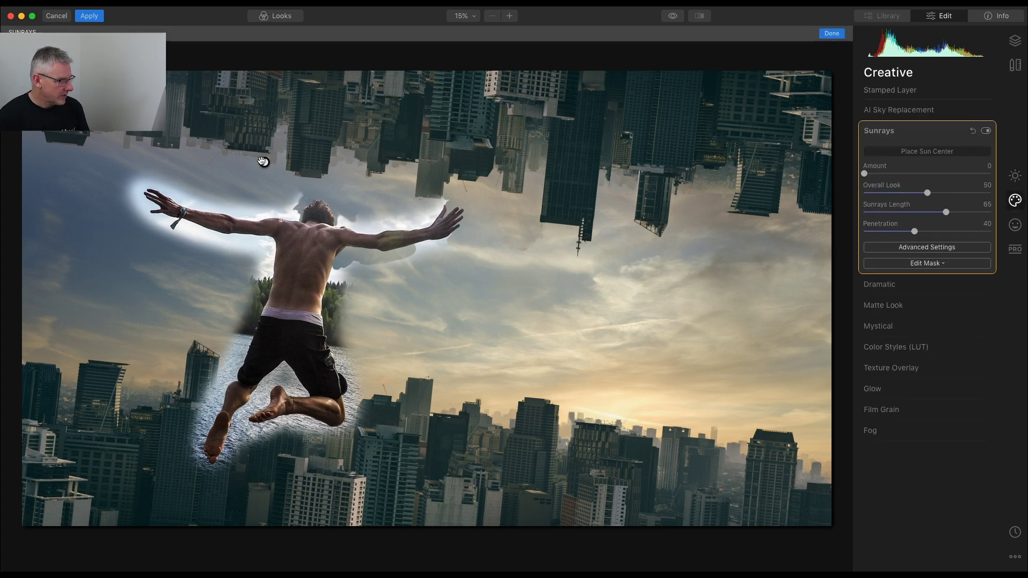
left_click_drag(265, 163, 608, 421)
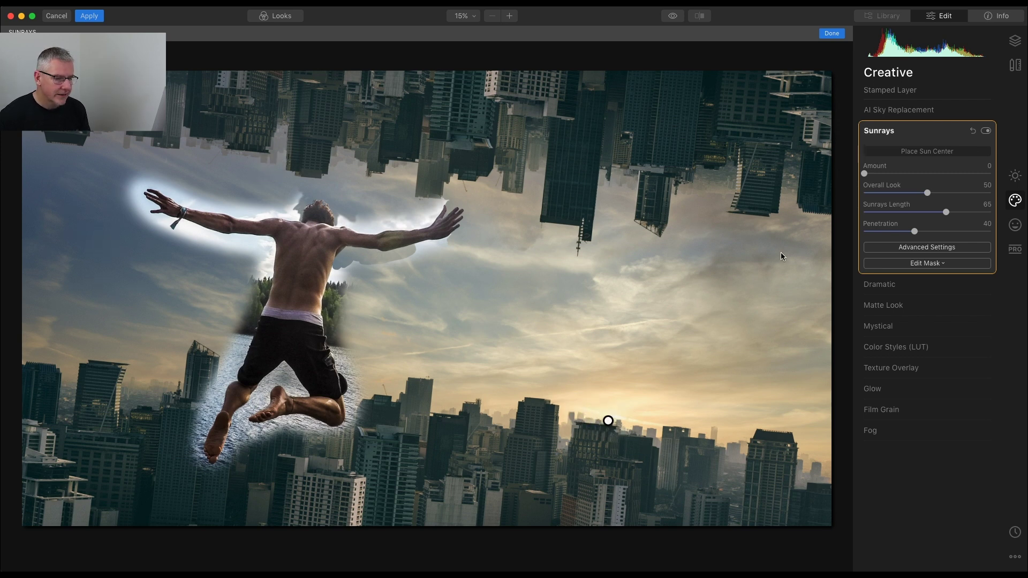
Set the Sunrays Amount to 18, and in the advanced settings raise Sun Warmth to 86 and Sunrays Warmth to 89
left_click_drag(869, 175, 888, 173)
left_click(942, 248)
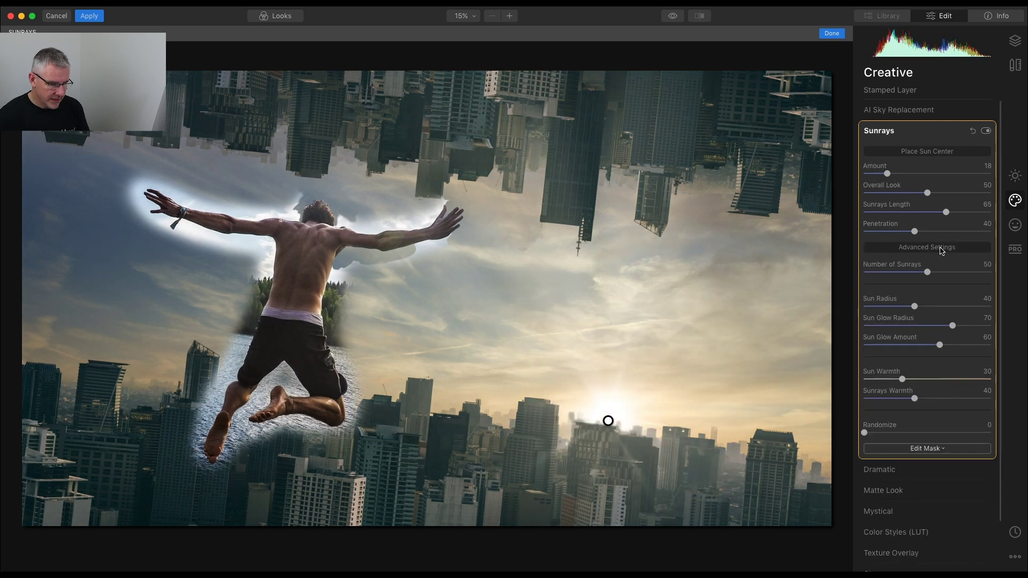
left_click_drag(903, 380, 973, 379)
left_click_drag(915, 398, 977, 398)
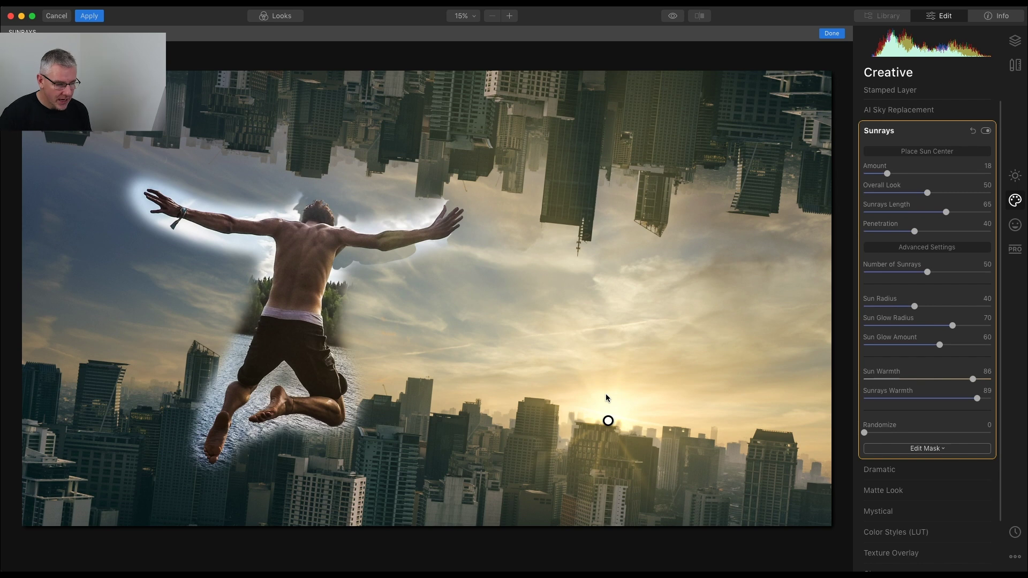
Set Randomize to 5, shift the sun center slightly left and down on the horizon, and set Overall Look to 32 and Sunrays Length to 73
left_click(864, 432)
left_click_drag(864, 432, 872, 432)
mouse_move(610, 421)
left_mouse_down()
mouse_move(604, 434)
mouse_move(548, 415)
mouse_move(609, 434)
mouse_move(601, 424)
left_mouse_up()
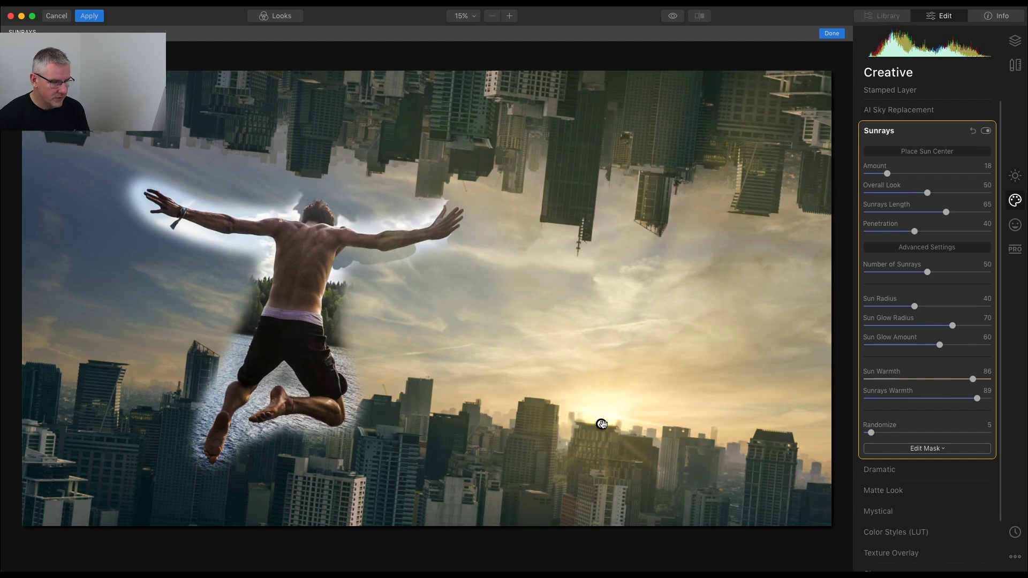
left_click_drag(928, 196, 956, 212)
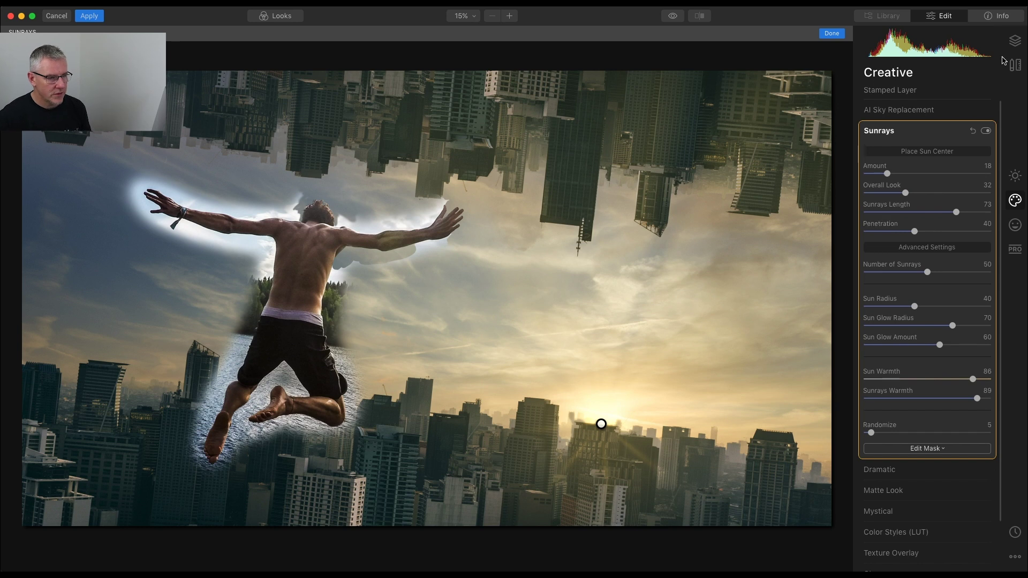
Add a new adjustment layer above the stamped layer and apply the Camden look from the Cinematic Bespoke collection to it
left_click(1015, 40)
left_click(985, 74)
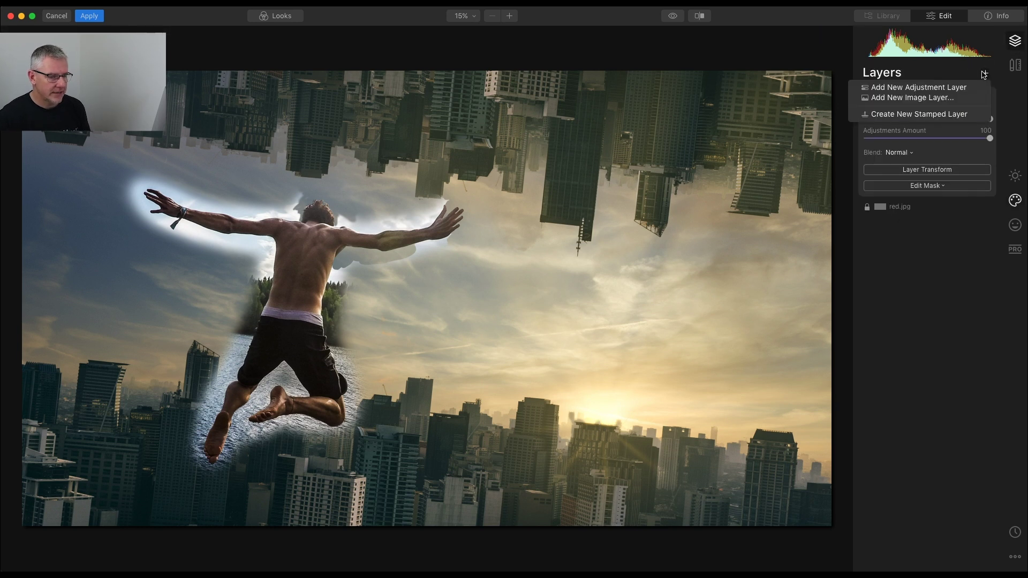
left_click(971, 89)
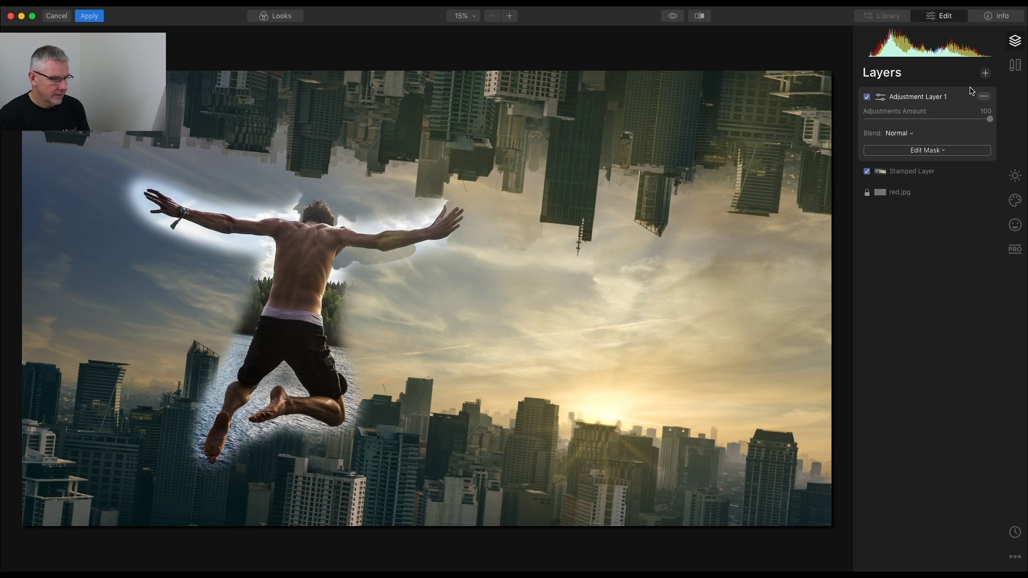
left_click(280, 16)
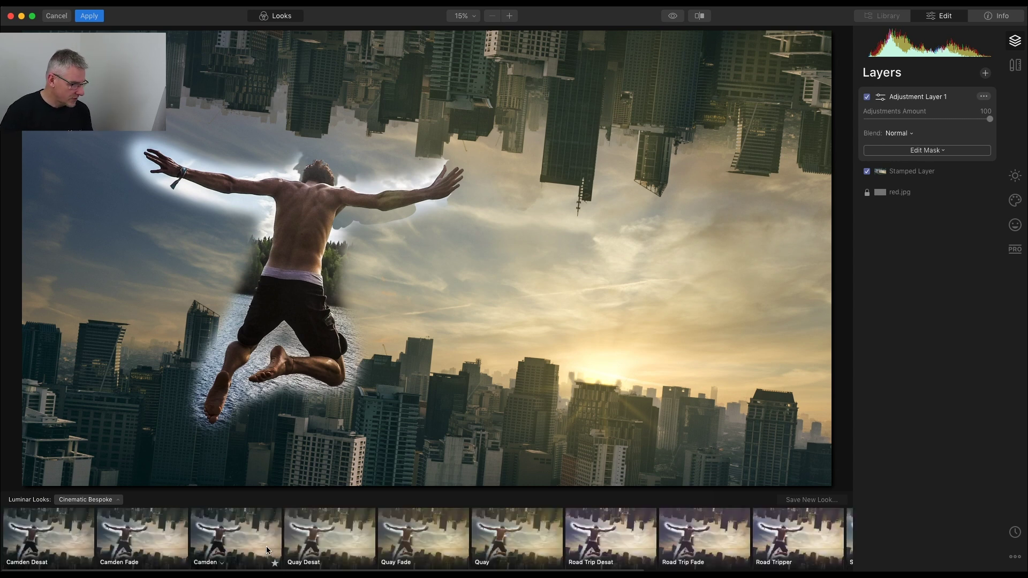
left_click(248, 532)
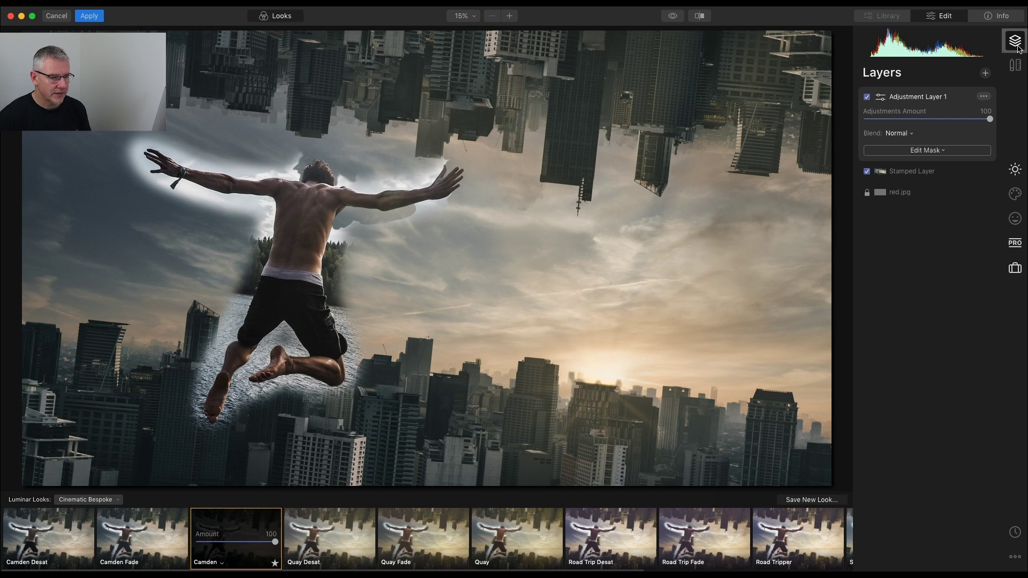
Add a second adjustment layer above the Camden look layer and open the Essentials adjustments for it
left_click(986, 73)
left_click(951, 88)
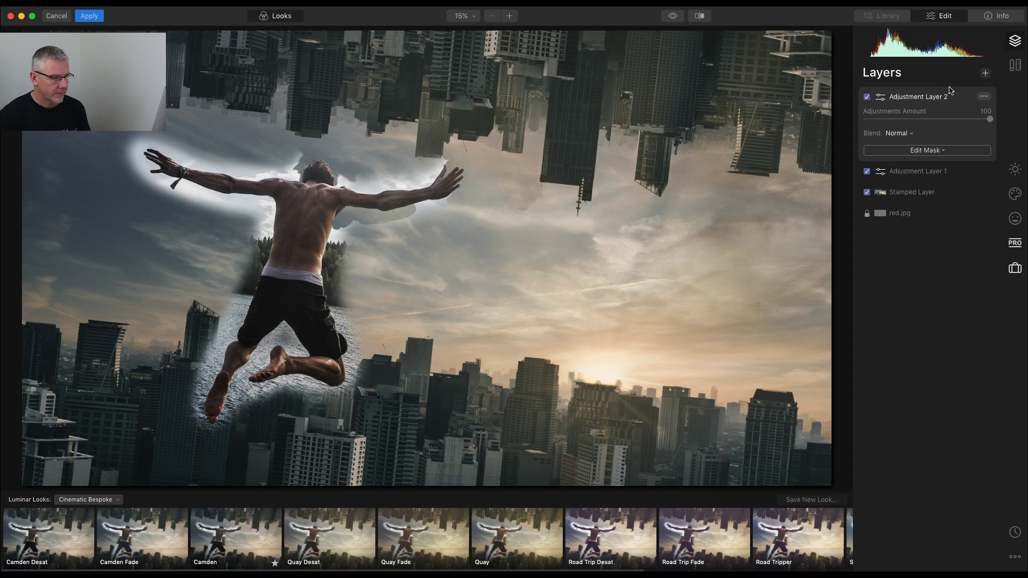
left_click(1016, 175)
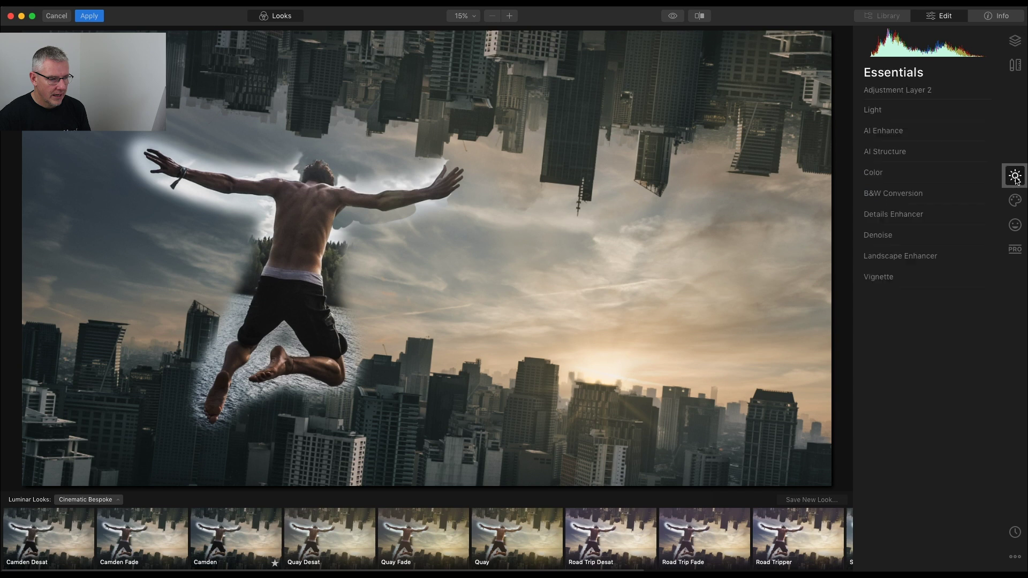